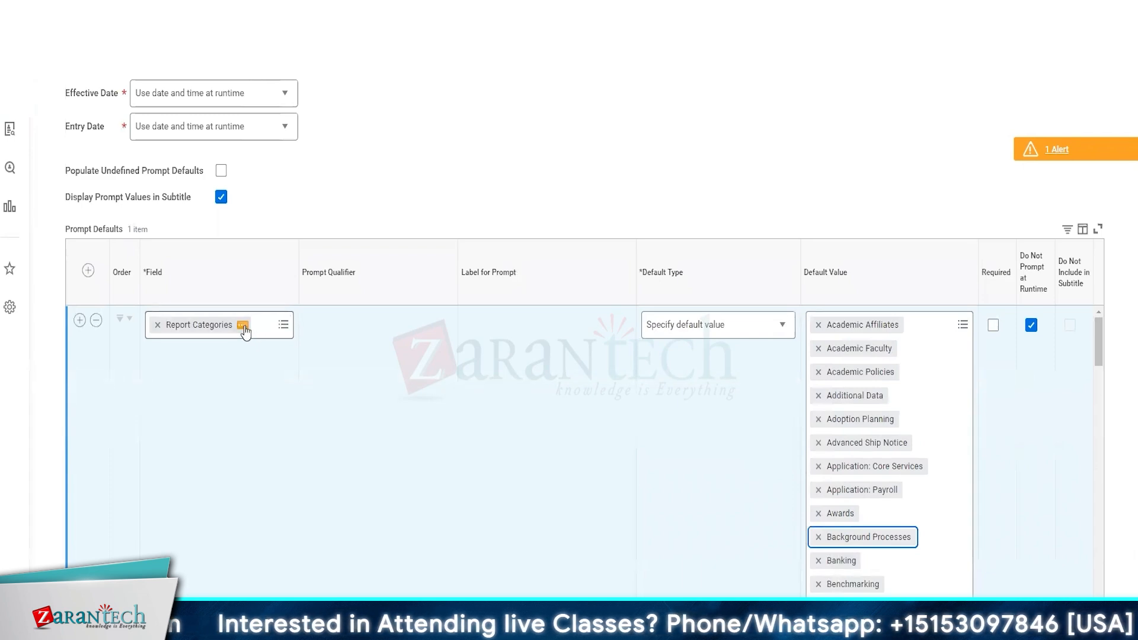
# - Remove the Report Categories prompt default and choose the prompt field for a new row
pyautogui.rightClick(244, 329)
pyautogui.click(164, 375)
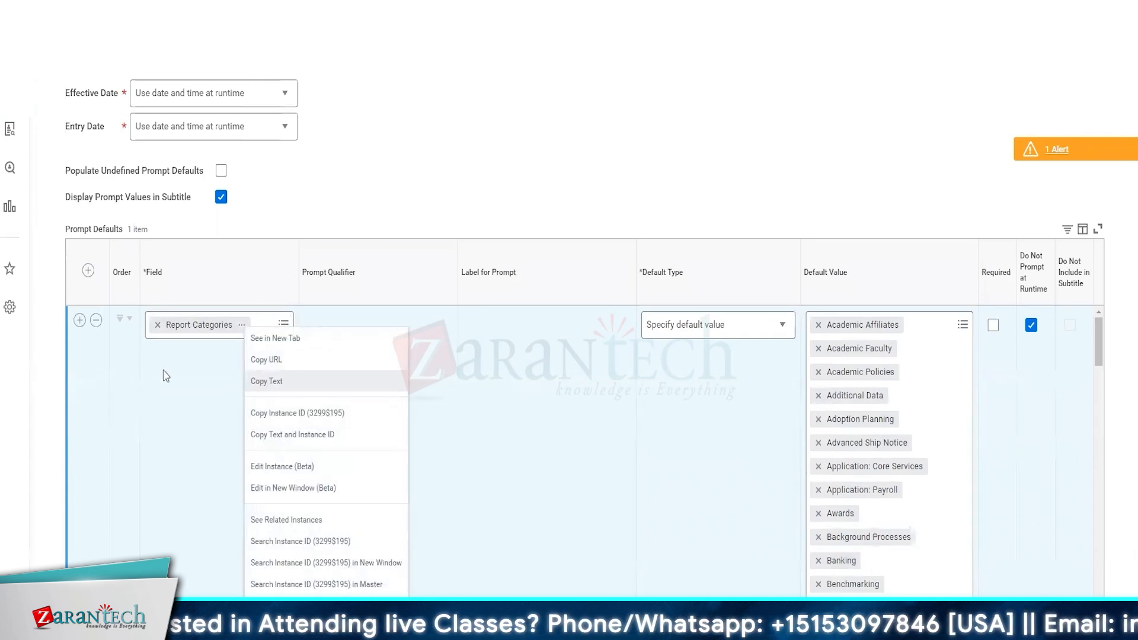
pyautogui.click(95, 320)
pyautogui.click(223, 604)
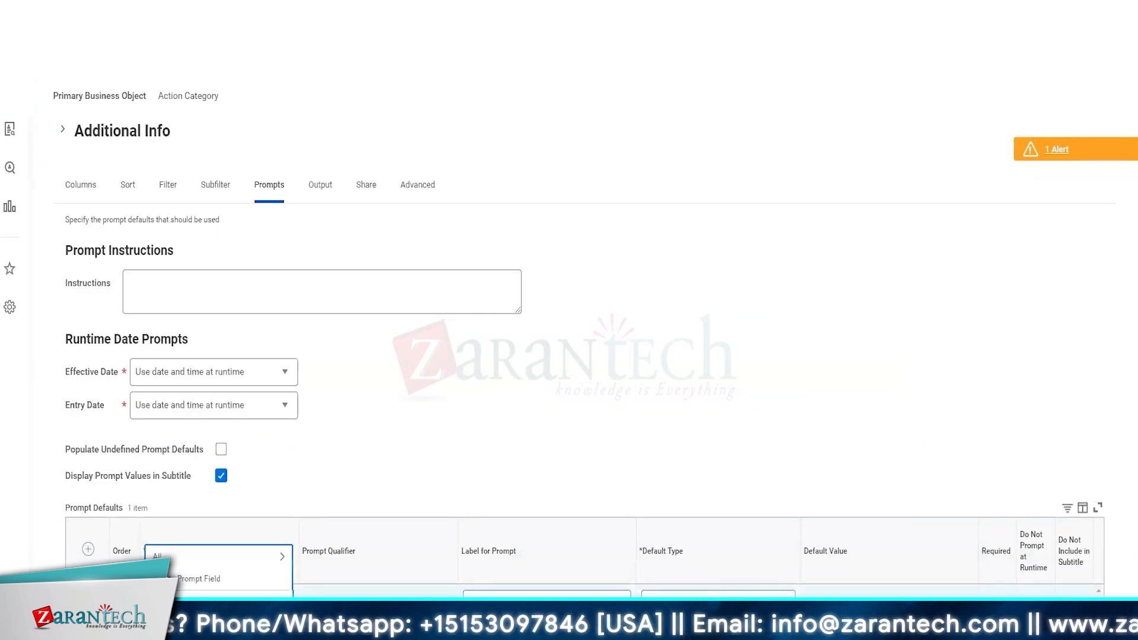
pyautogui.click(216, 556)
pyautogui.click(201, 556)
# - Set the prompt's default type to Specify default value with all listed categories, and enable Do Not Prompt at Runtime
pyautogui.click(681, 592)
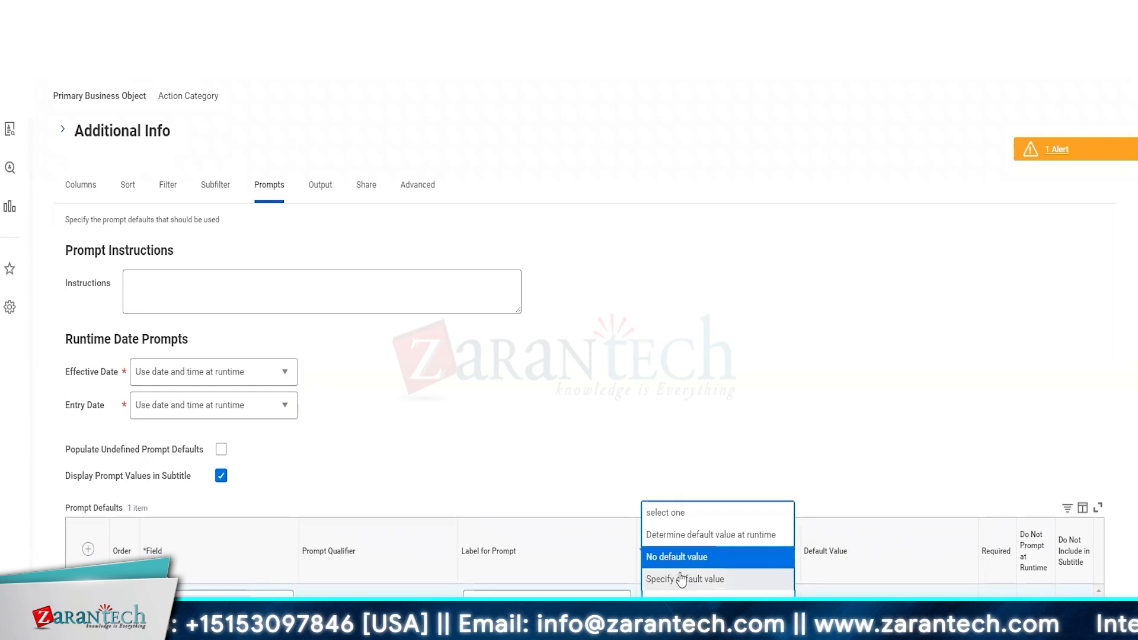
pyautogui.click(681, 580)
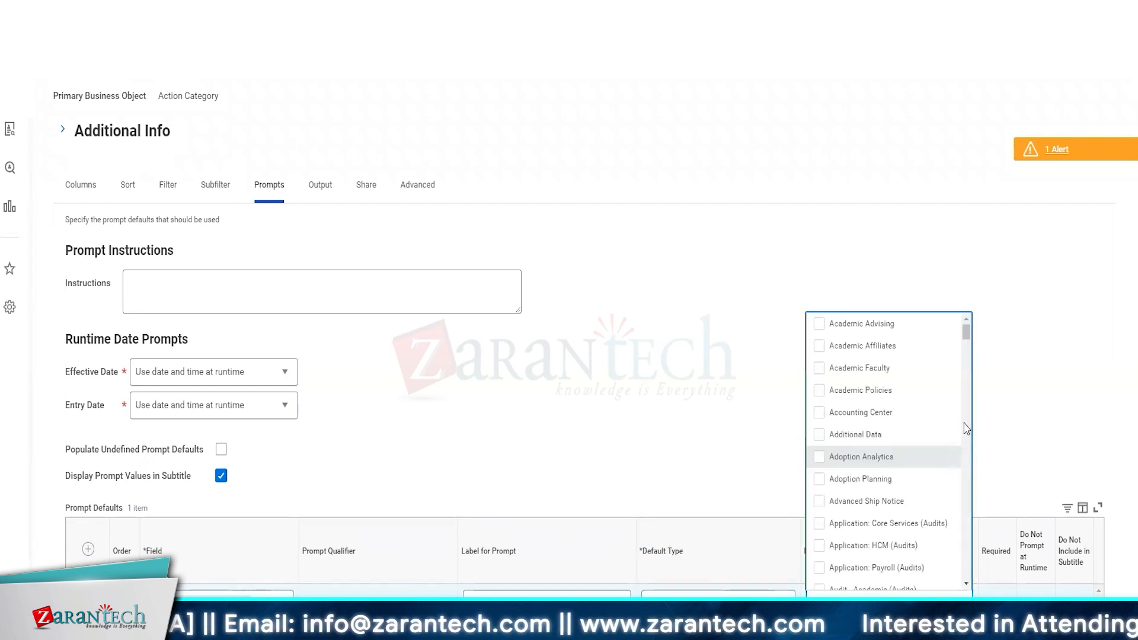
pyautogui.moveTo(966, 334); pyautogui.dragTo(966, 573)
pyautogui.hotkey('ctrl', 'a')
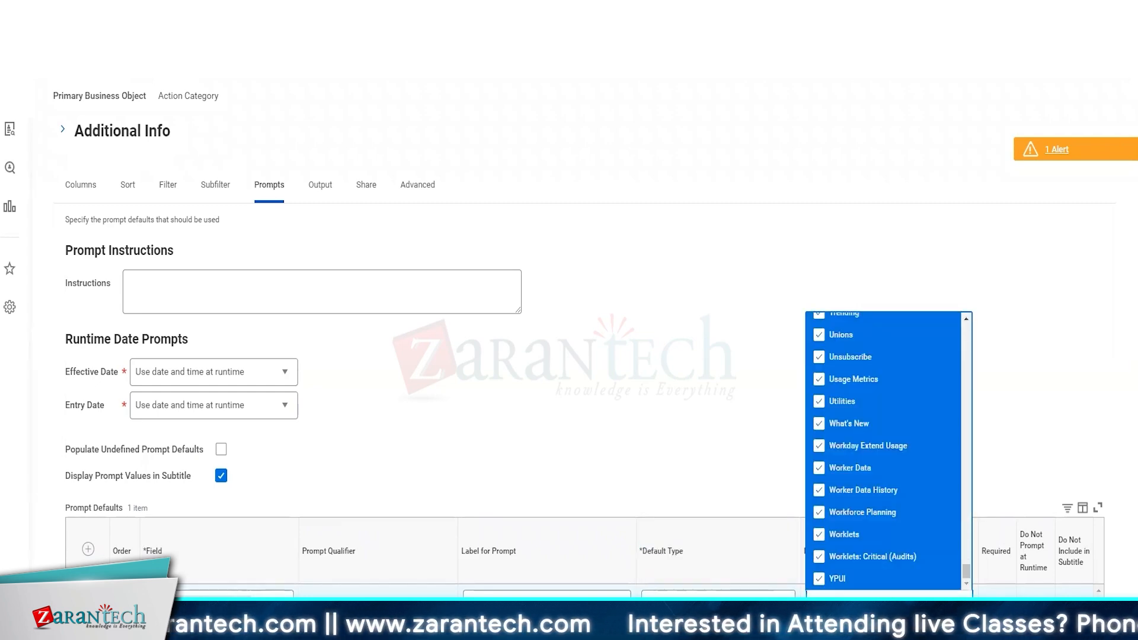
pyautogui.click(1031, 602)
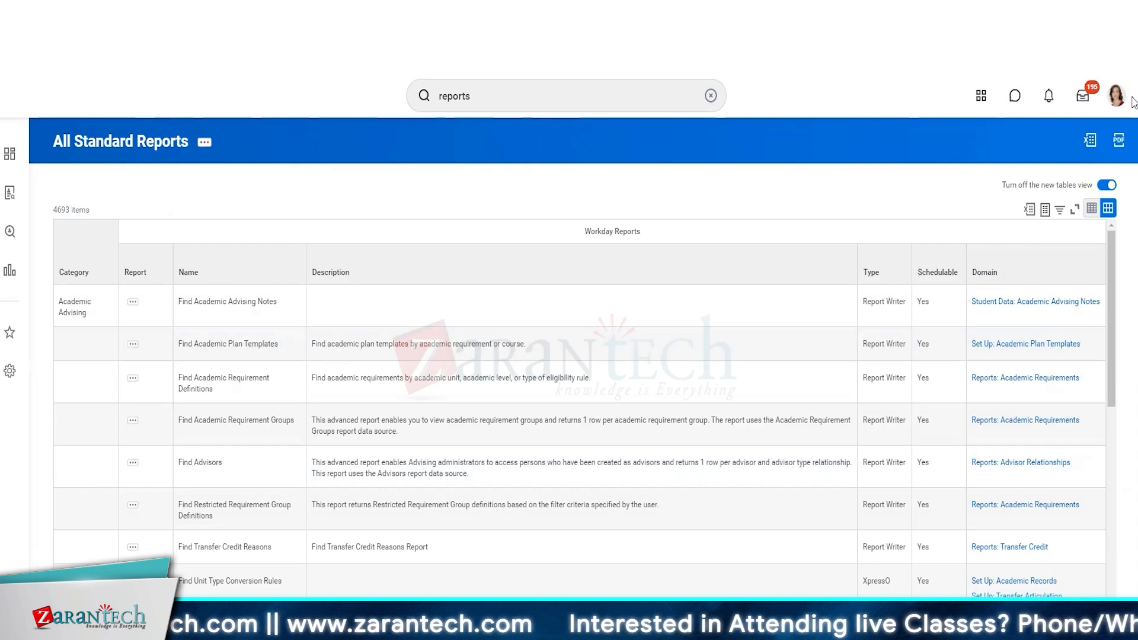
# - Turn off the new tables view and filter the Category column of All Standard Reports to values containing HCM
pyautogui.click(1101, 189)
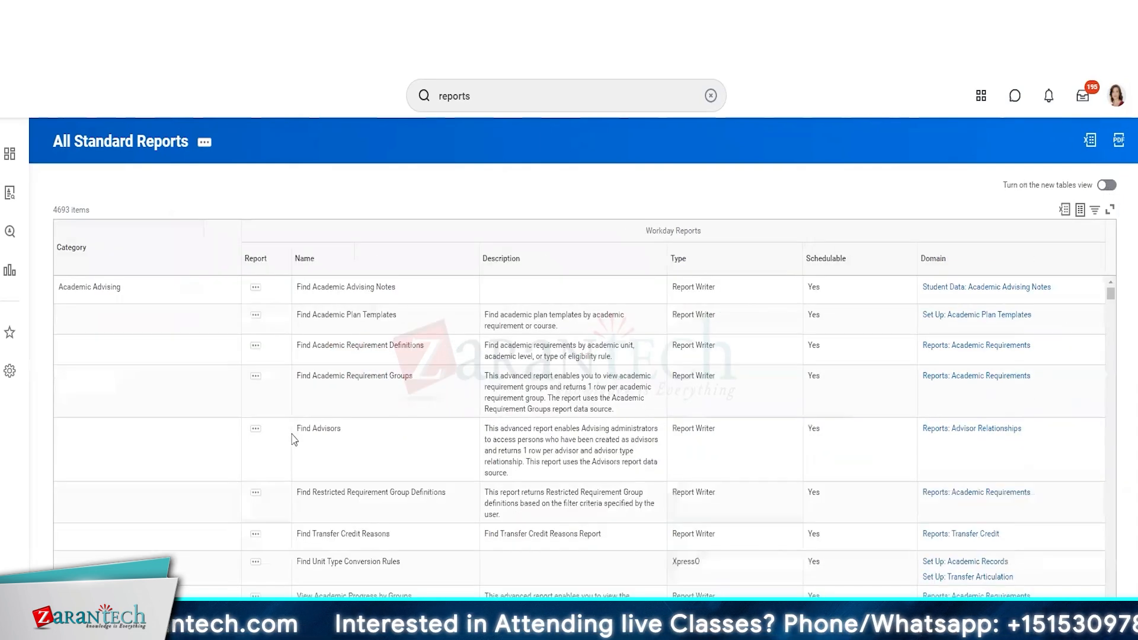
pyautogui.scroll(-5, 349, 396)
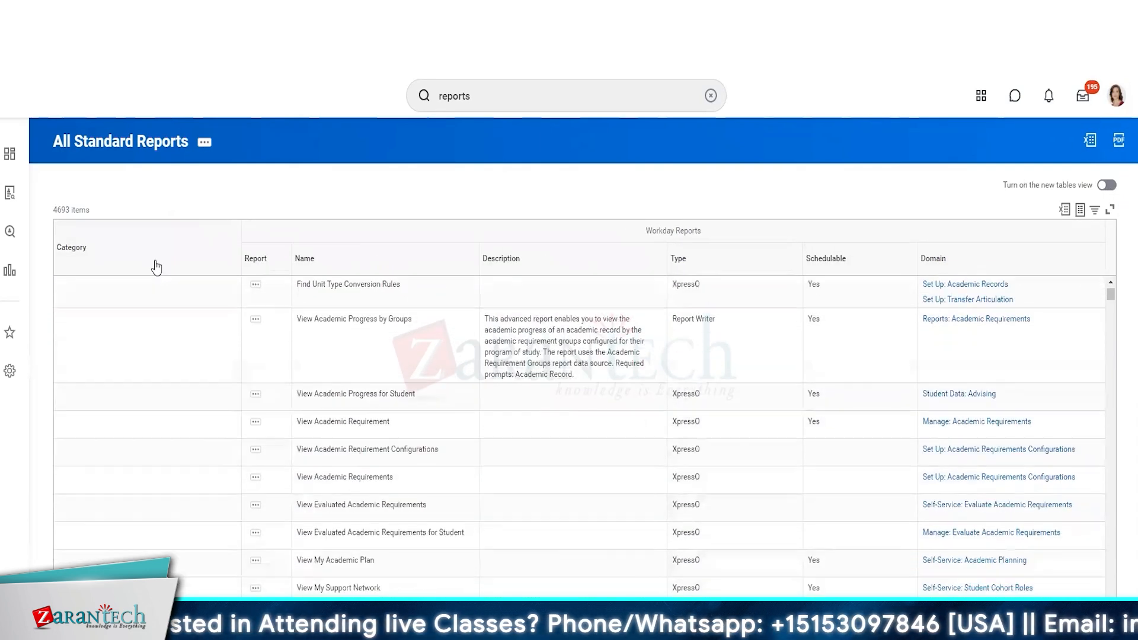
pyautogui.click(152, 264)
pyautogui.click(121, 433)
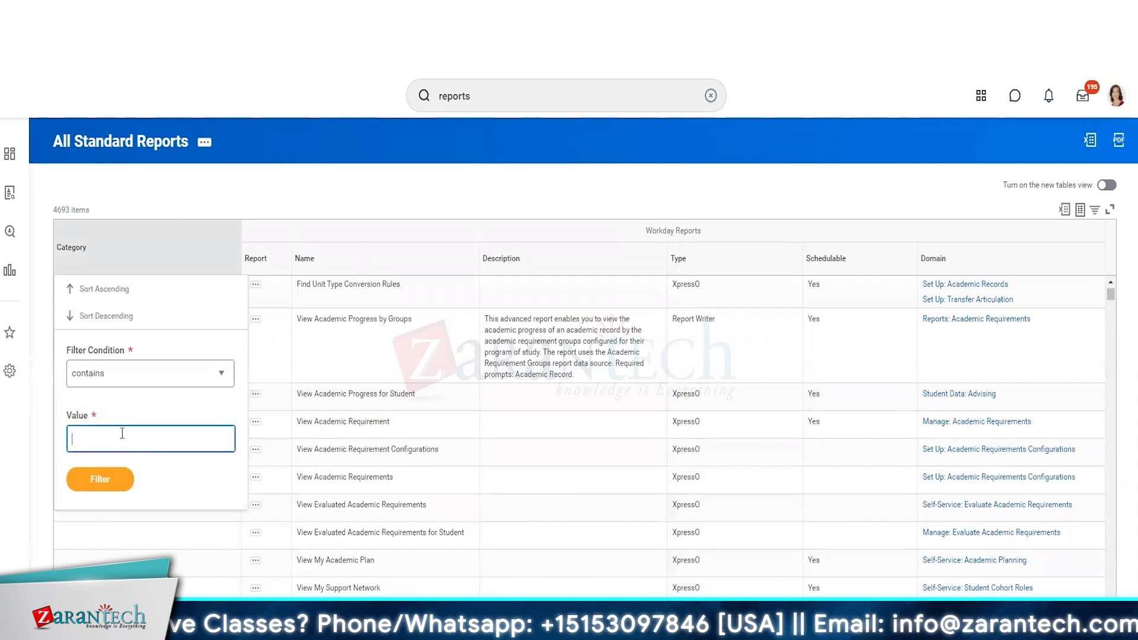
pyautogui.write('HC<')
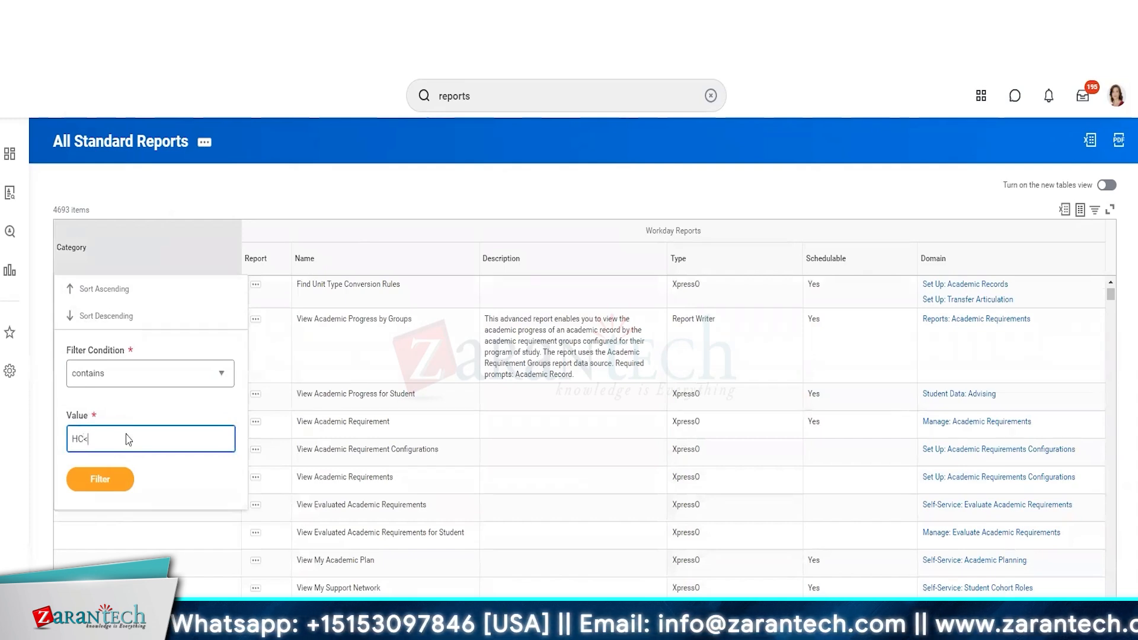
pyautogui.press('BackSpace')
pyautogui.write('M')
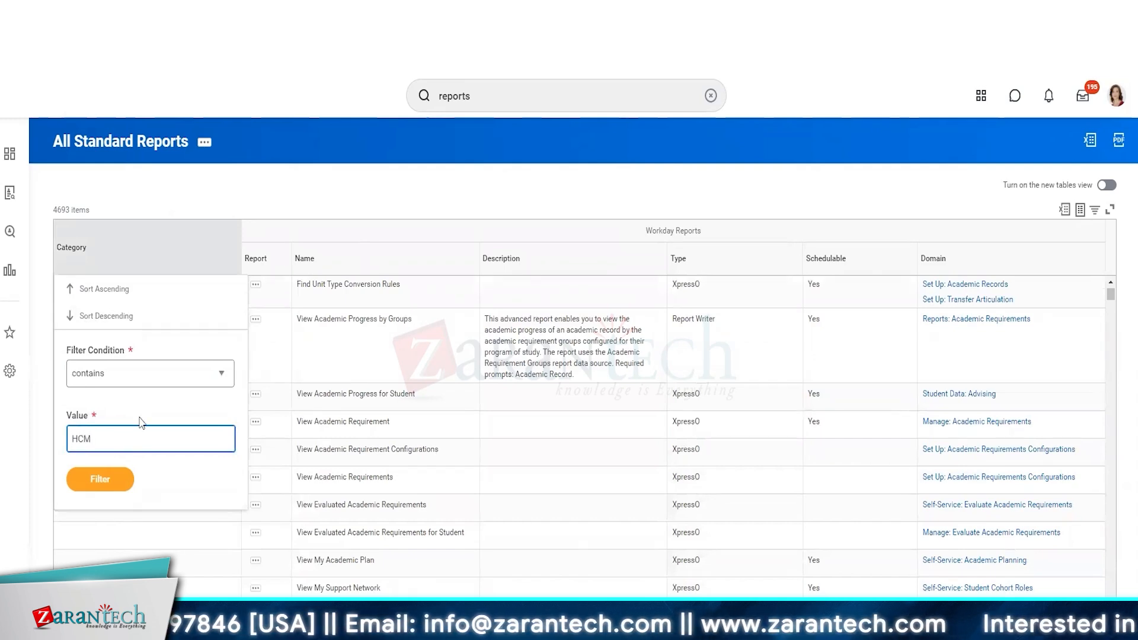
pyautogui.press('Return')
# - Find the Directory by Country report in the filtered list and copy its URL
pyautogui.scroll(-5, 332, 332)
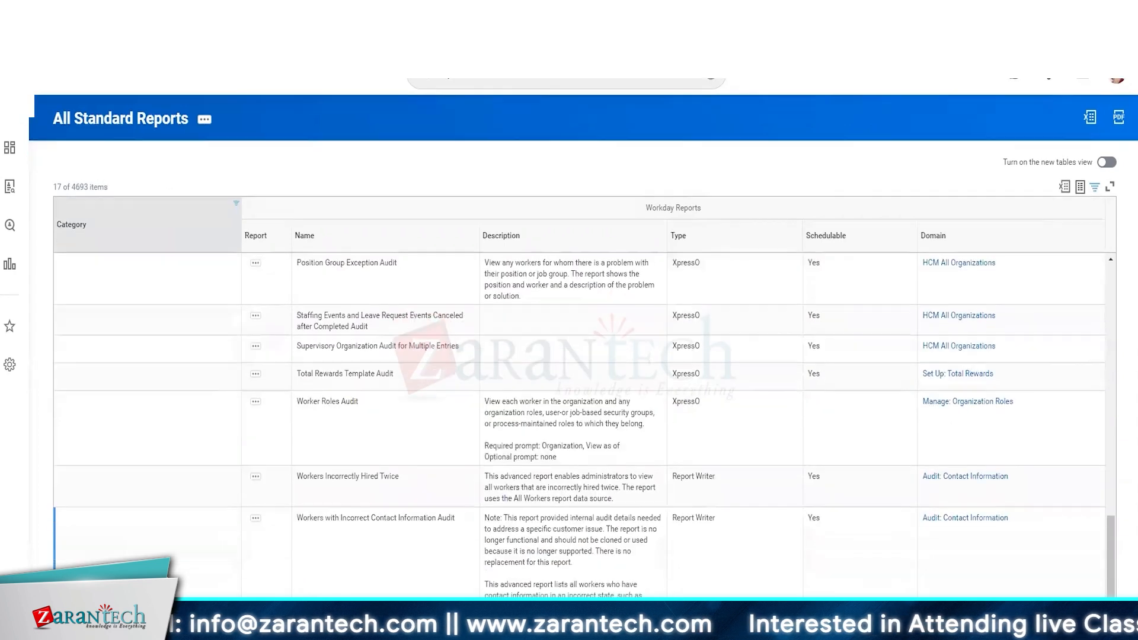
pyautogui.scroll(1, 333, 332)
pyautogui.scroll(5, 333, 332)
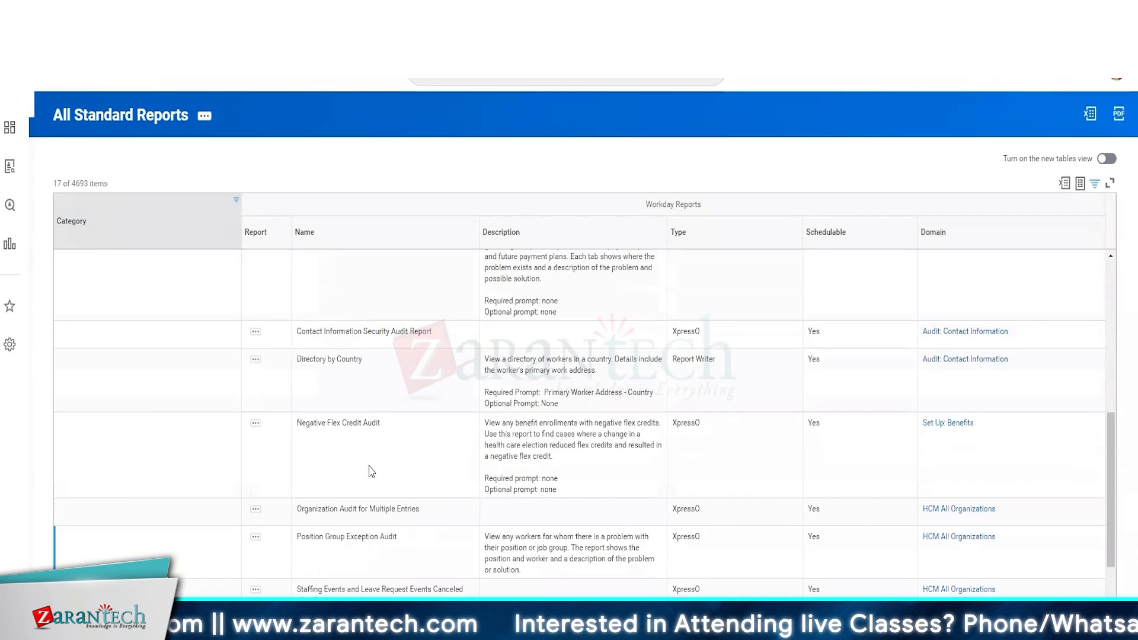
pyautogui.click(256, 567)
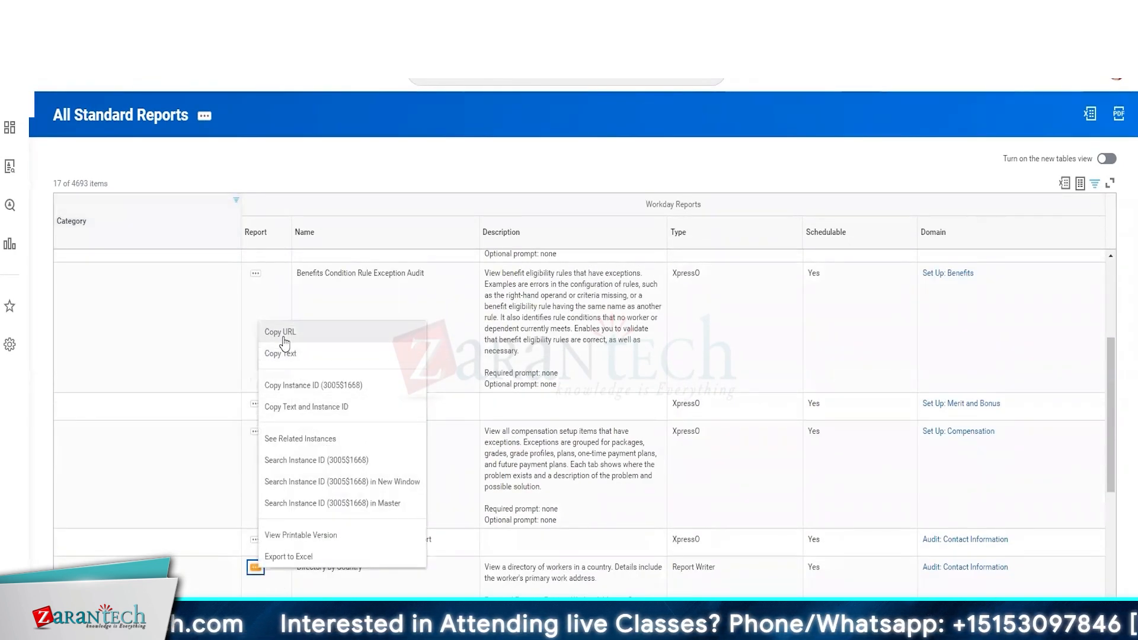
pyautogui.click(281, 337)
pyautogui.rightClick(71, 12)
pyautogui.click(107, 93)
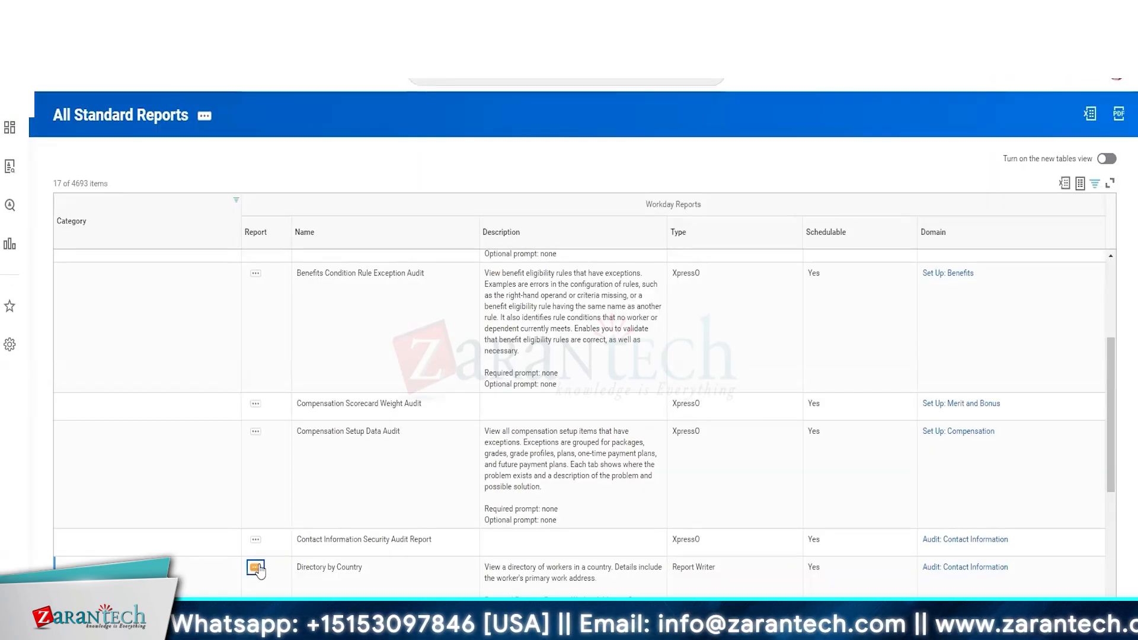
# - Run the Directory by Country report with all listed countries chosen as Primary Work Address - Country
pyautogui.click(255, 568)
pyautogui.moveTo(305, 541)
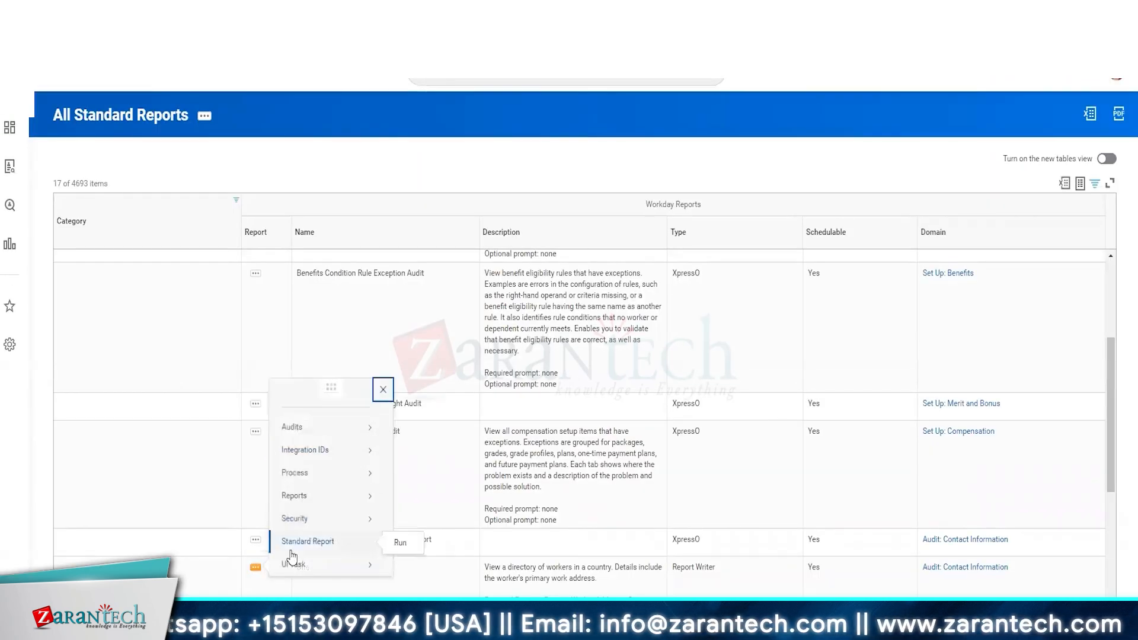
pyautogui.click(449, 539)
pyautogui.moveTo(577, 265); pyautogui.dragTo(564, 526)
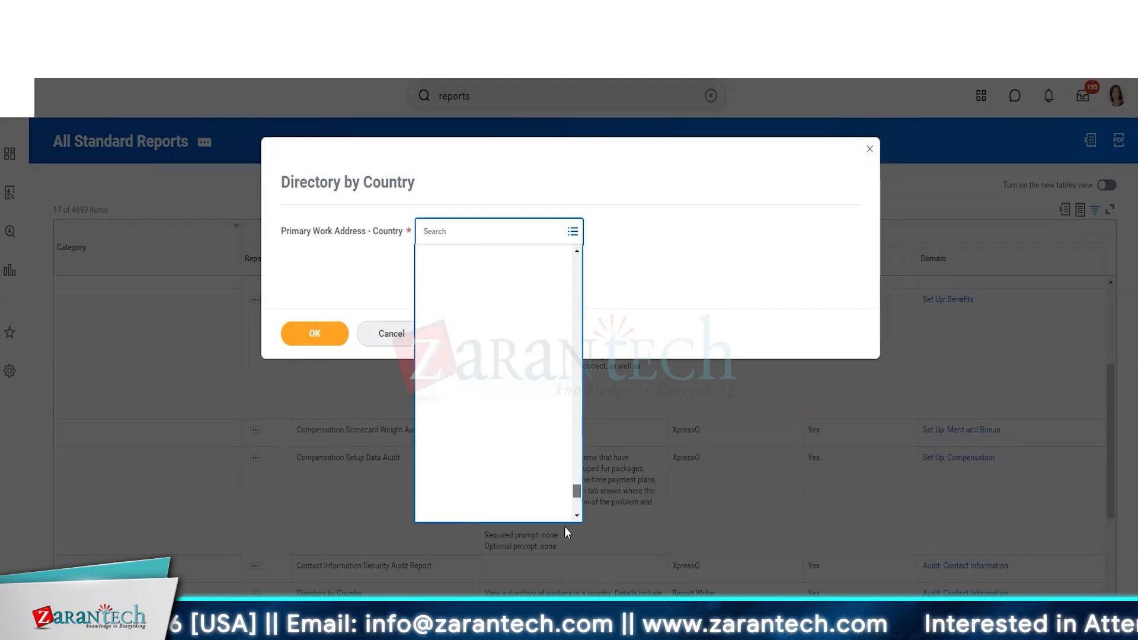
pyautogui.keyDown('shift'); pyautogui.click(487, 514); pyautogui.keyUp('shift')
pyautogui.click(330, 305)
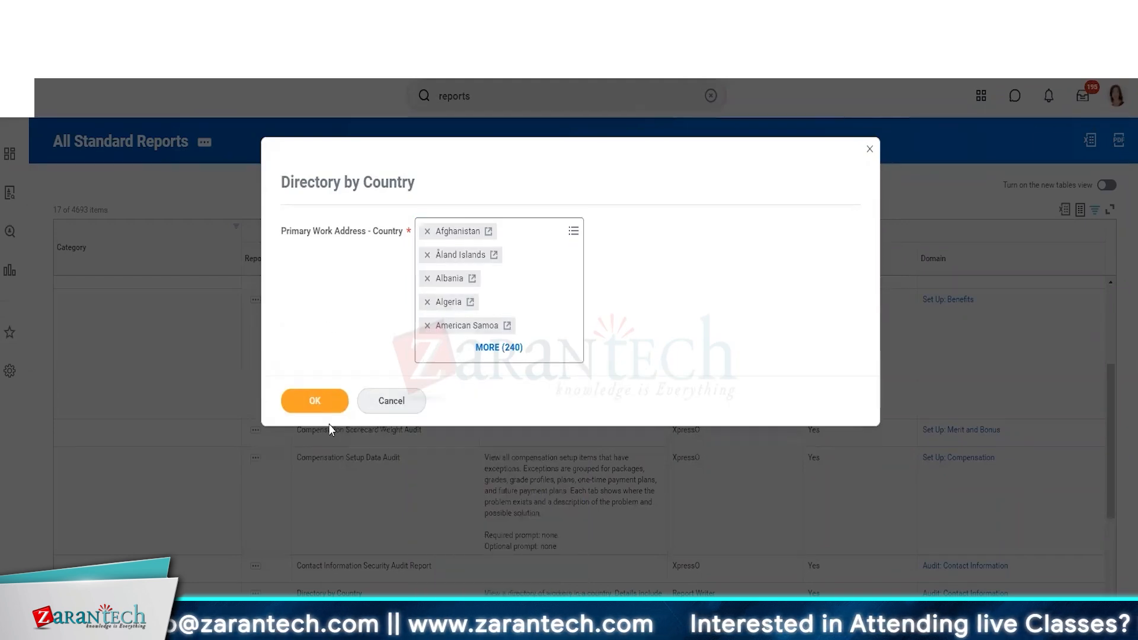
pyautogui.press('Return')
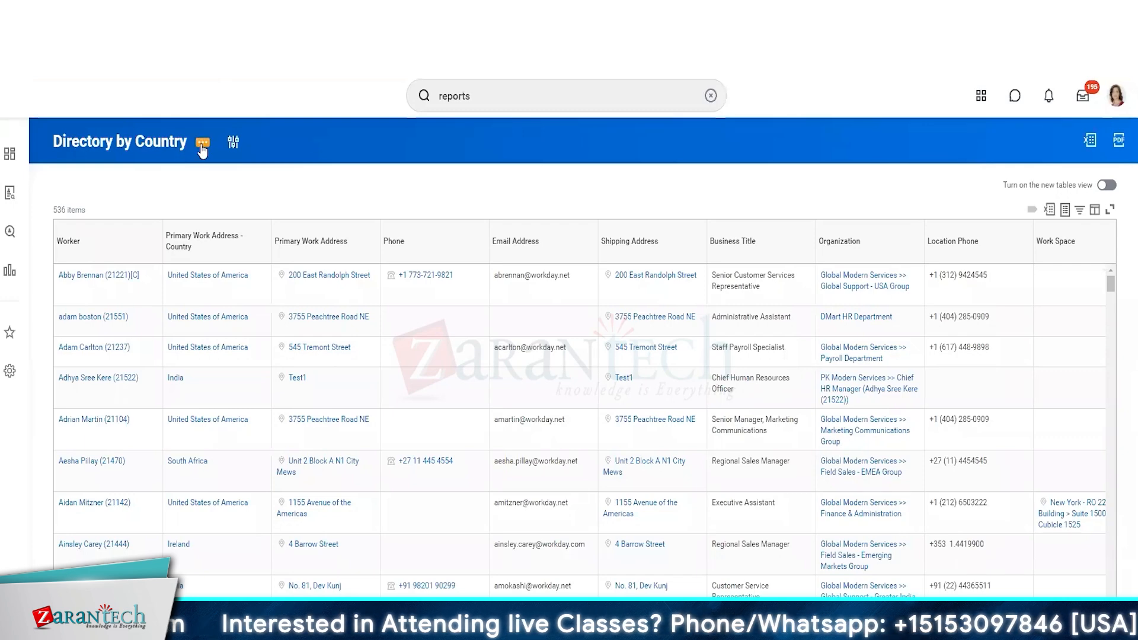
# - Copy the Directory by Country standard report to a custom report named Directory by Country - ZT
pyautogui.click(202, 142)
pyautogui.moveTo(286, 185)
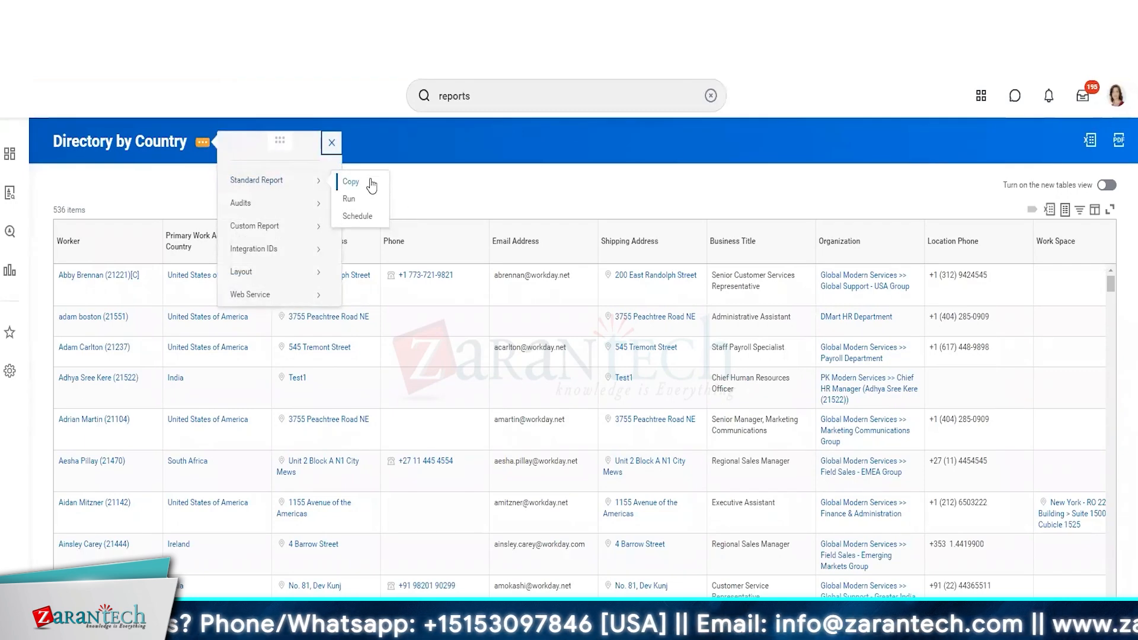
pyautogui.click(353, 182)
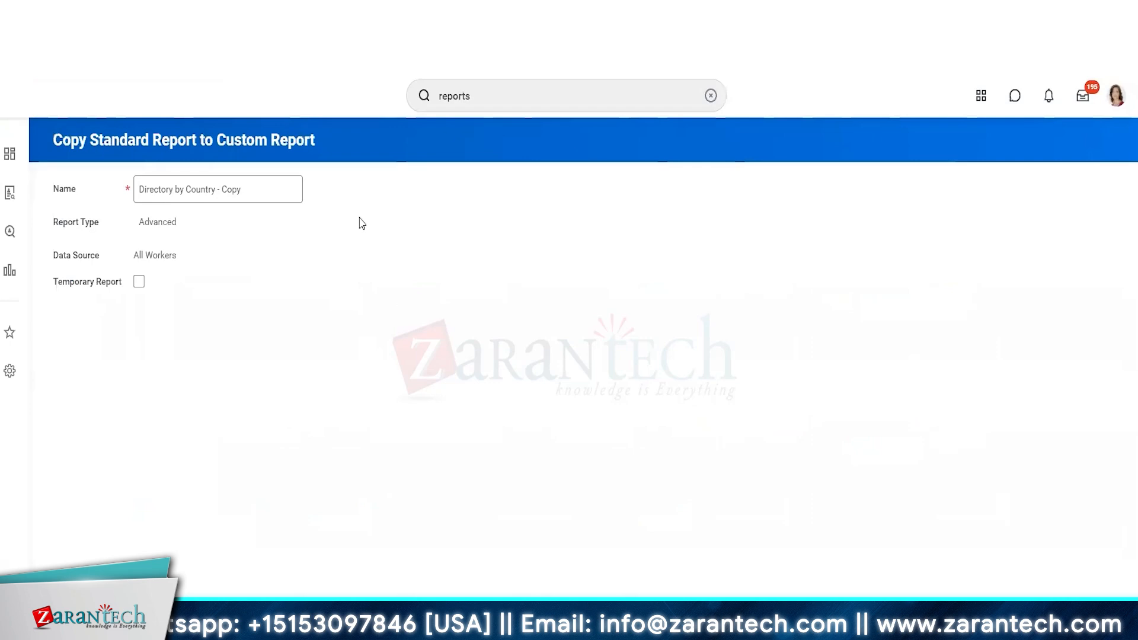
pyautogui.doubleClick(271, 193)
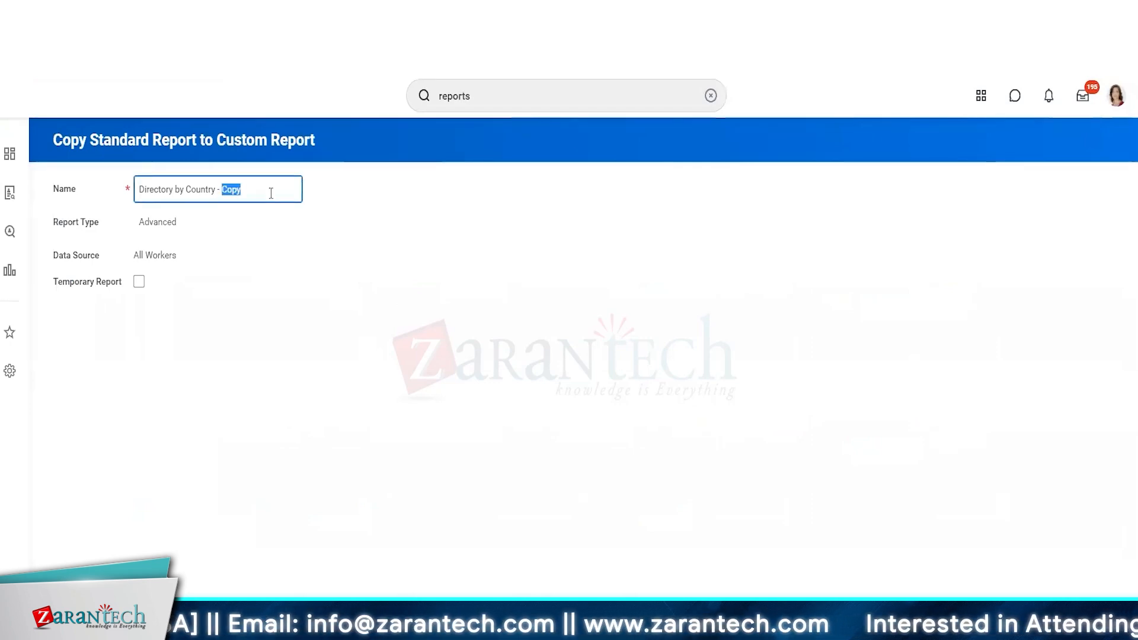
pyautogui.write('ZT')
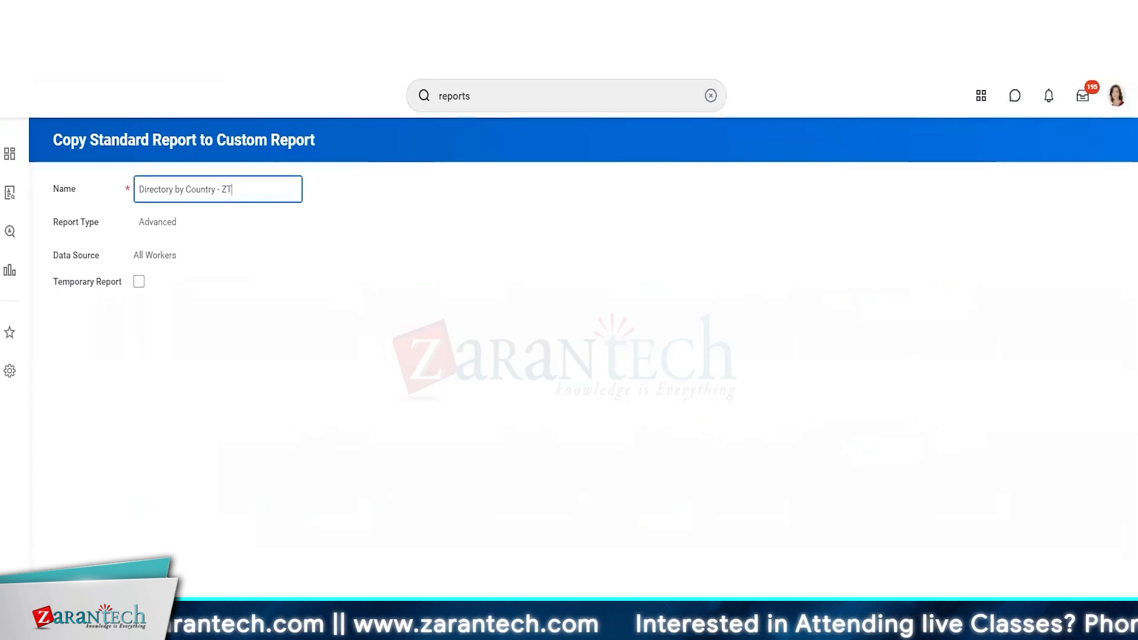
pyautogui.click(82, 614)
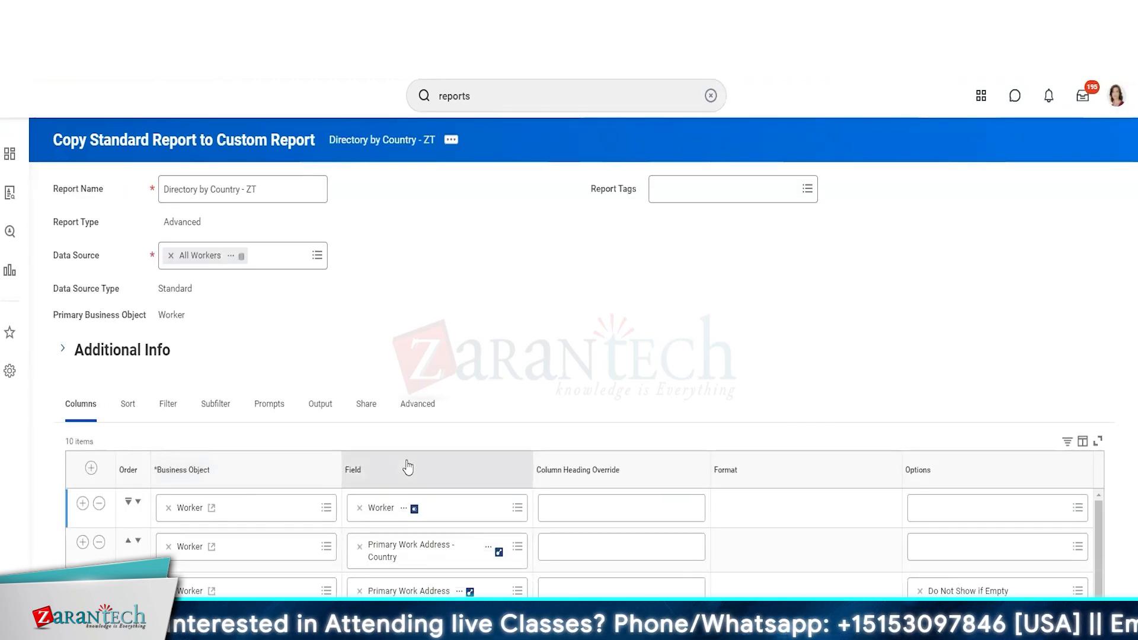
pyautogui.click(82, 614)
pyautogui.click(82, 613)
pyautogui.click(456, 234)
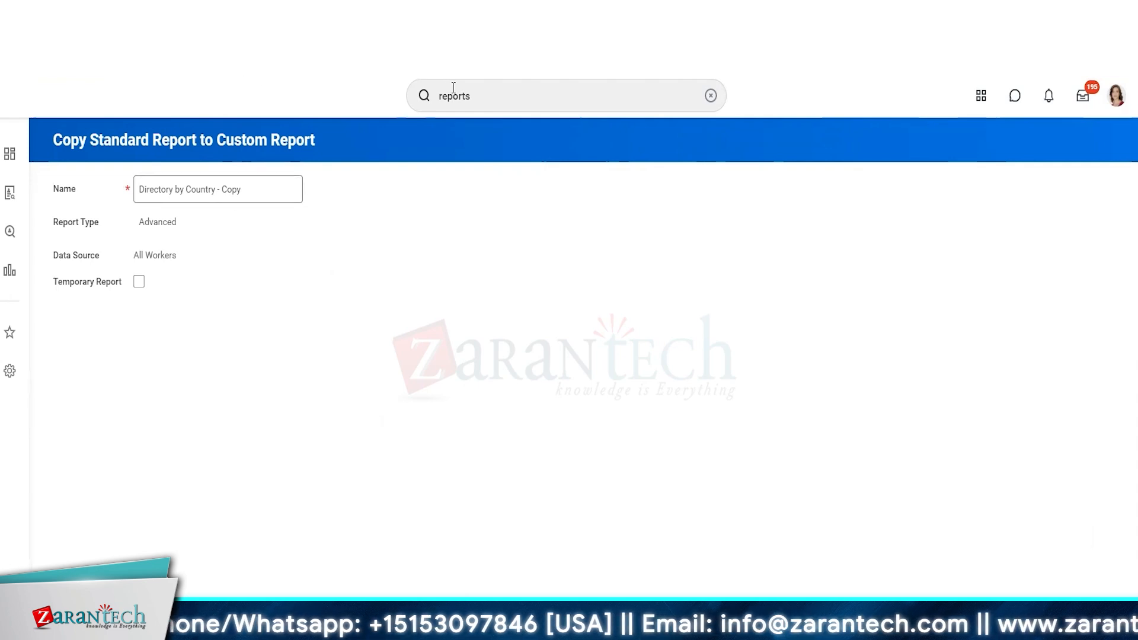
# - Search for Directory by Country and open the definition of the custom report Directory by Country - ZT
pyautogui.moveTo(215, 189); pyautogui.dragTo(89, 187)
pyautogui.hotkey('ctrl', 'c')
pyautogui.click(639, 86)
pyautogui.hotkey('ctrl', 'v')
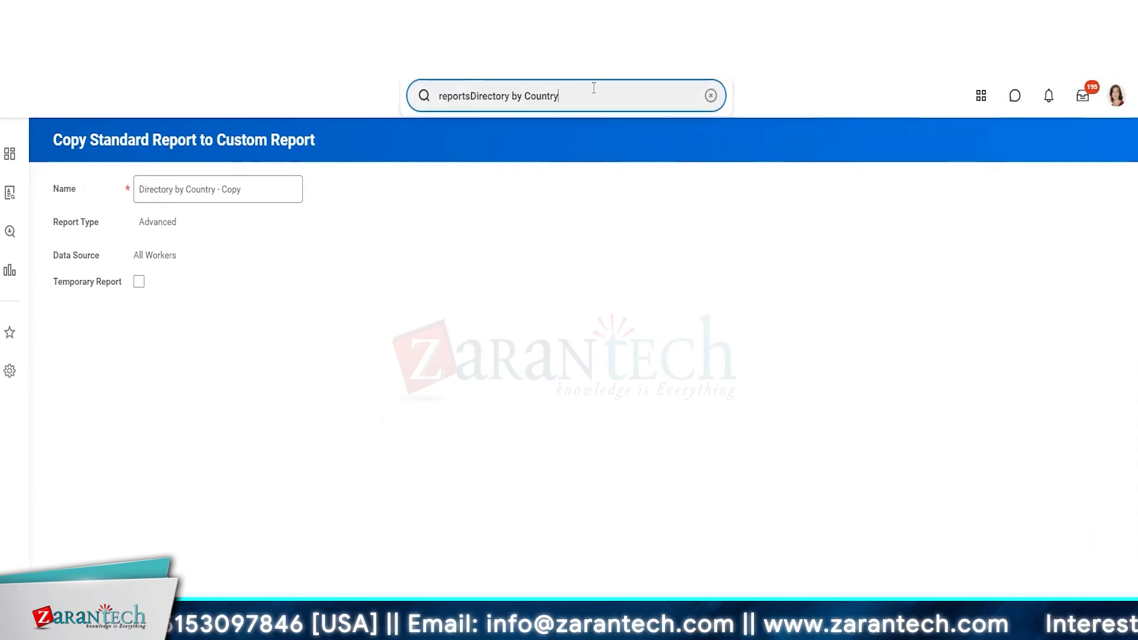
pyautogui.hotkey('ctrl', 'a')
pyautogui.hotkey('ctrl', 'v')
pyautogui.click(579, 178)
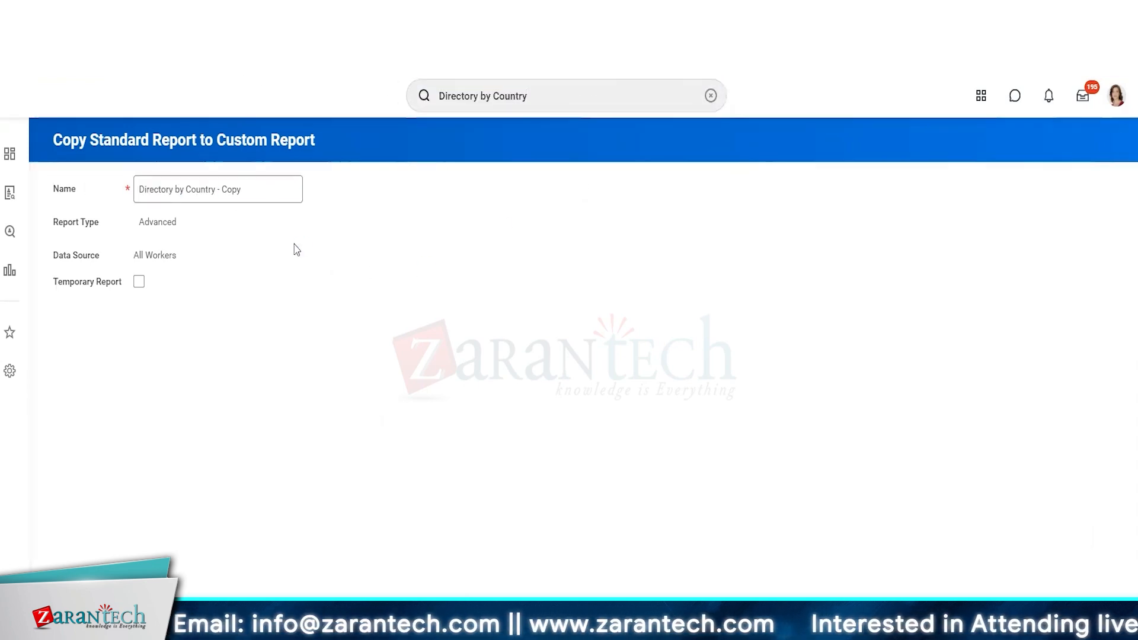
pyautogui.click(482, 232)
pyautogui.click(429, 282)
pyautogui.click(330, 334)
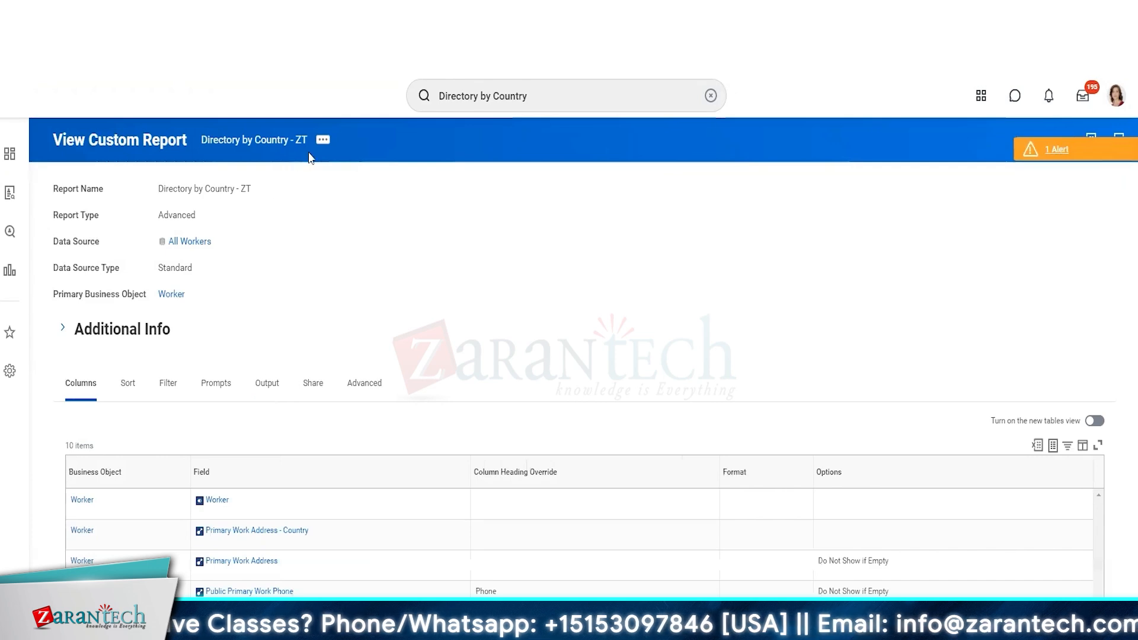
# - Open the Directory by Country - ZT custom report for editing and show its prompt settings
pyautogui.click(323, 140)
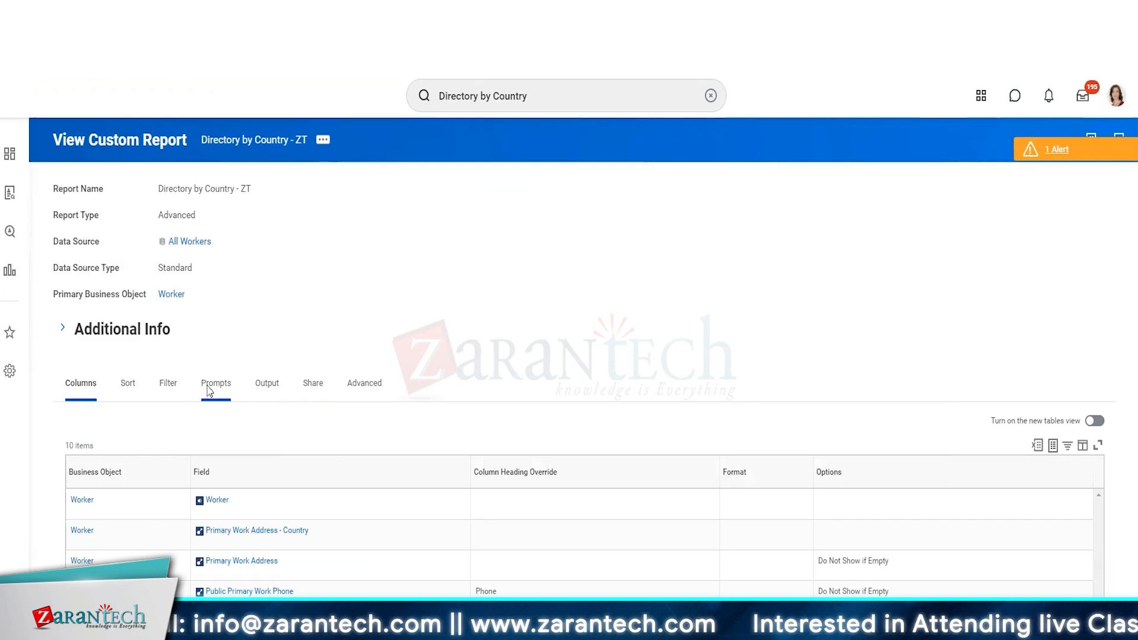
pyautogui.click(215, 404)
pyautogui.click(270, 404)
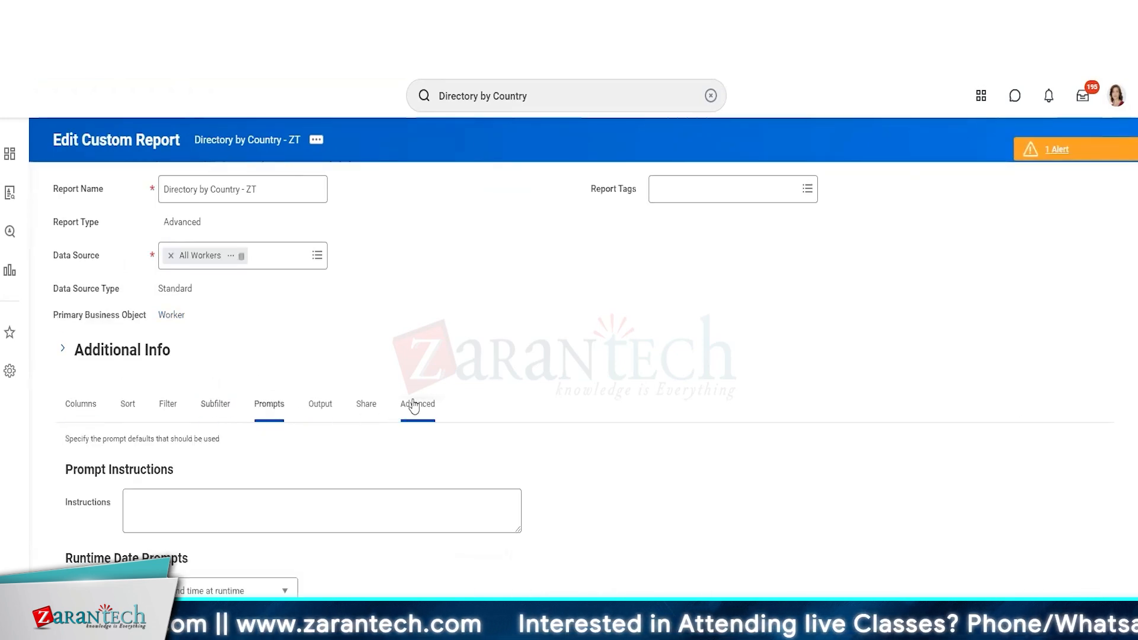
# - Set the Primary Work Address - Country prompt to Specify default value and select all listed countries as its default
pyautogui.scroll(-5, 414, 405)
pyautogui.click(738, 574)
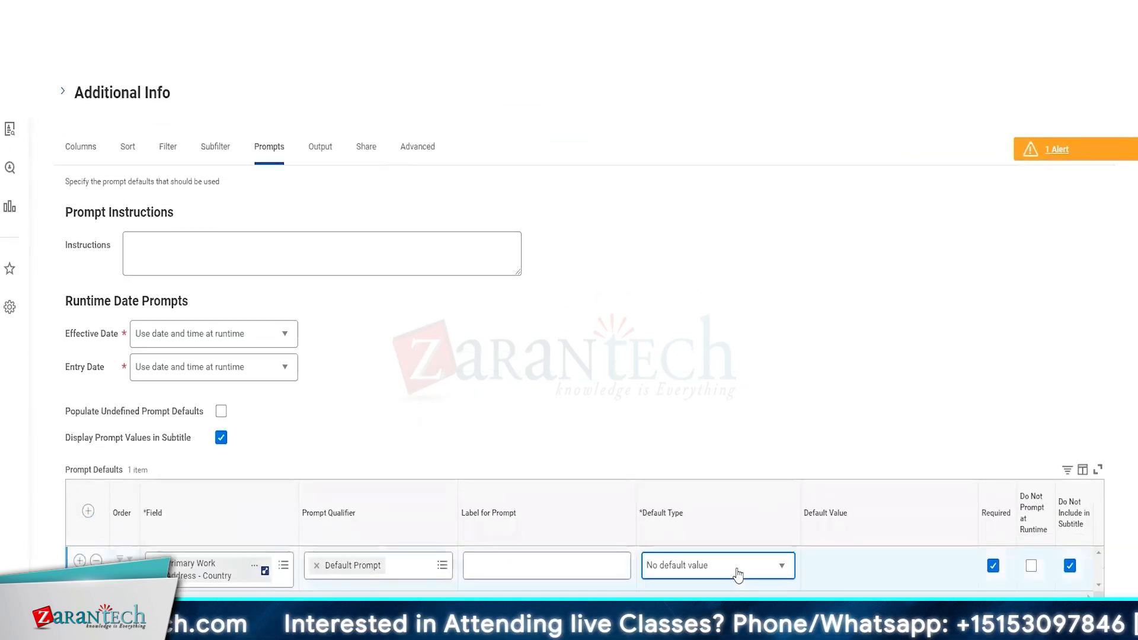
pyautogui.click(685, 627)
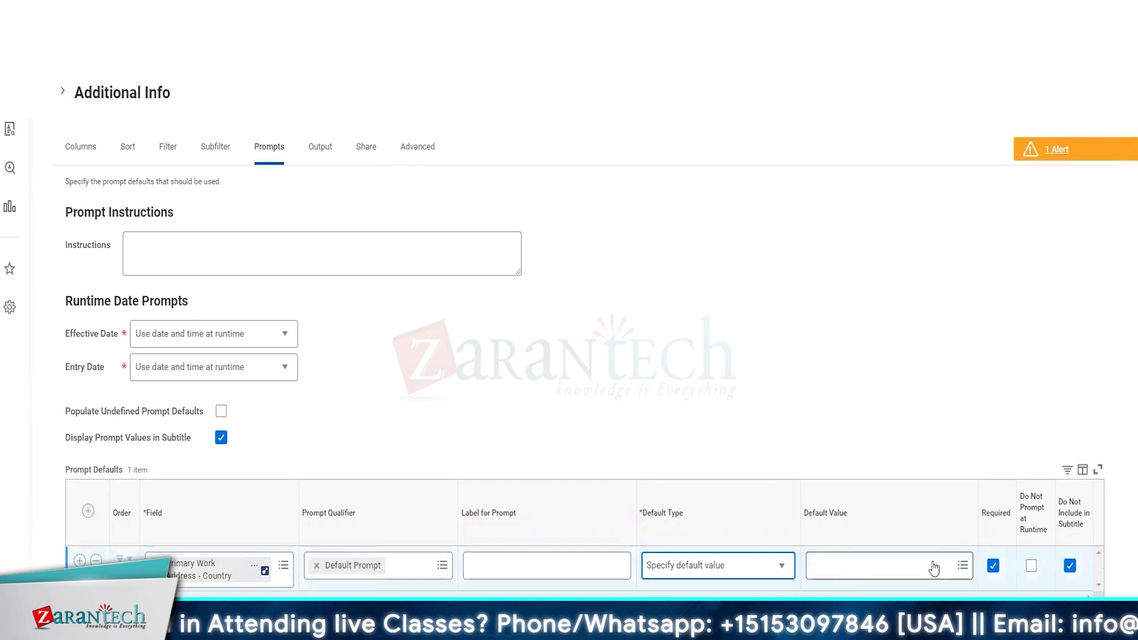
pyautogui.click(961, 566)
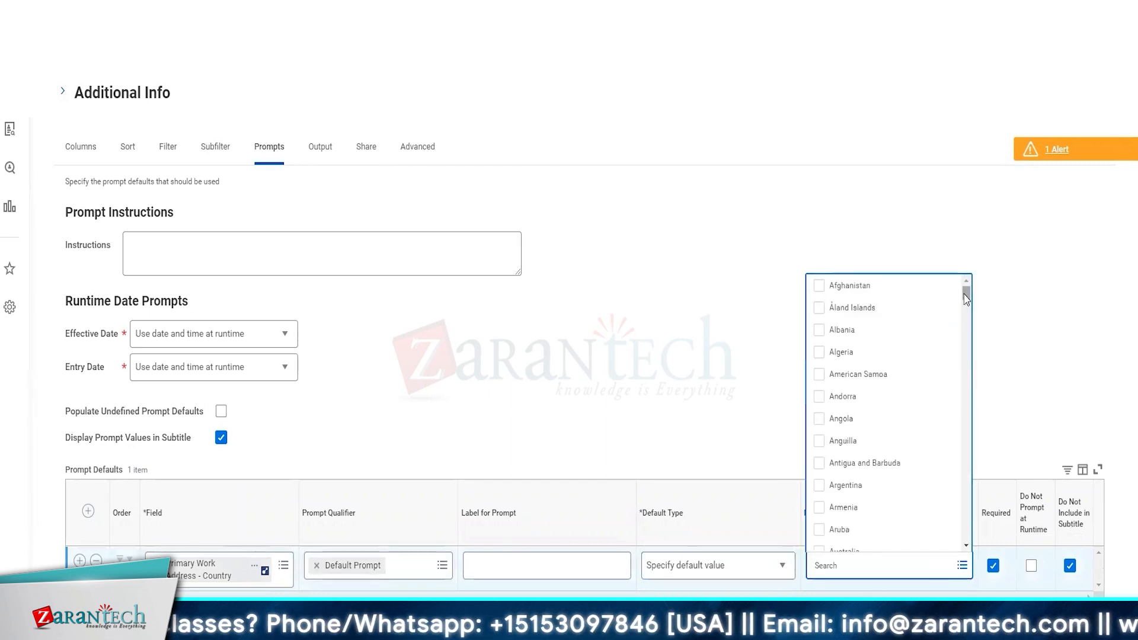
pyautogui.moveTo(966, 293); pyautogui.dragTo(983, 586)
pyautogui.click(858, 540)
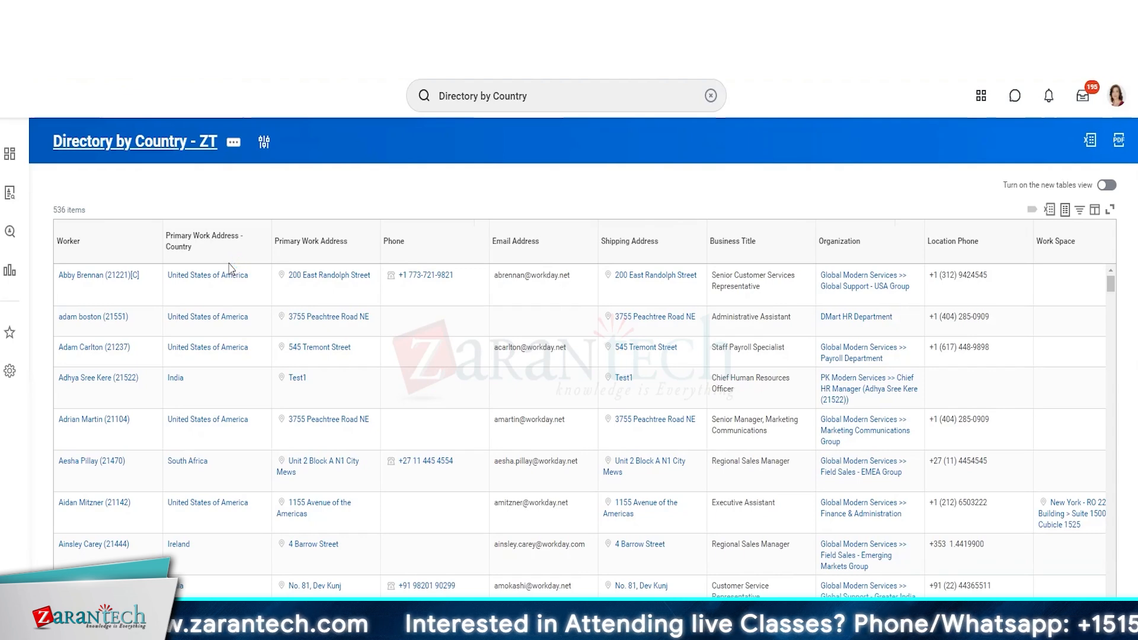
# - Examine the report type, primary business object and column fields in the Directory by Country - ZT report definition
pyautogui.tripleClick(173, 188)
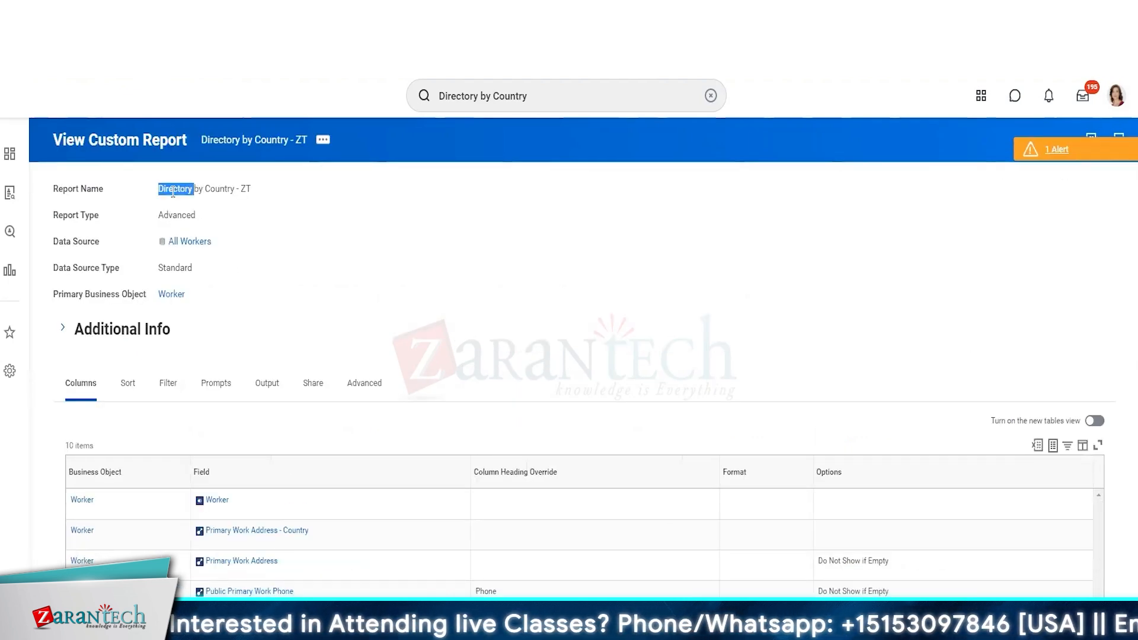
pyautogui.click(179, 214)
pyautogui.doubleClick(179, 214)
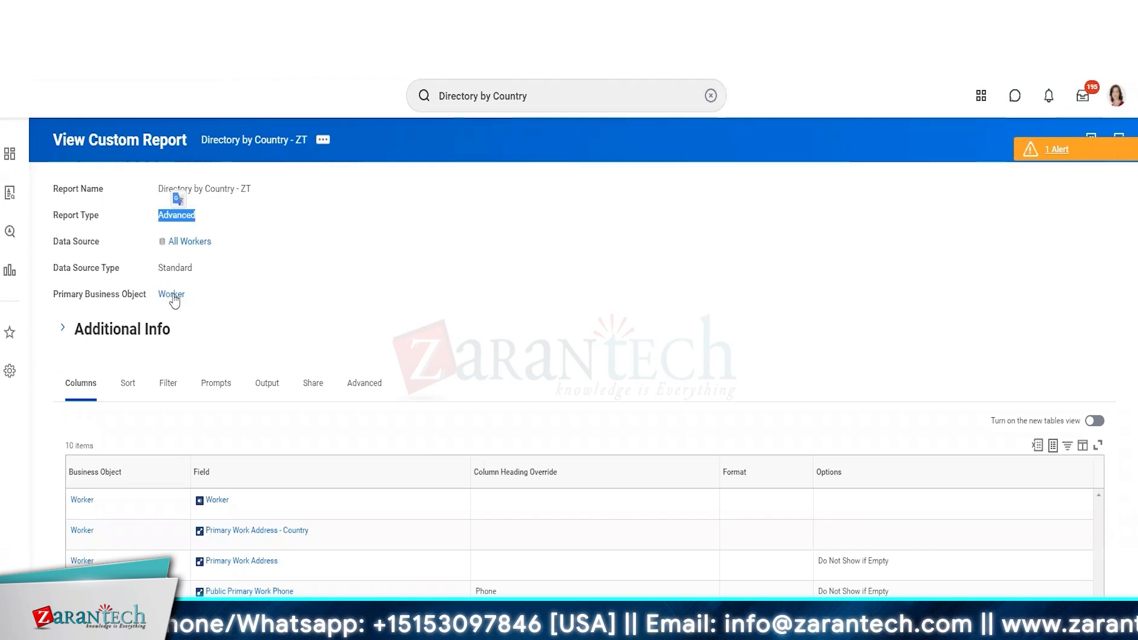
pyautogui.scroll(-3, 280, 437)
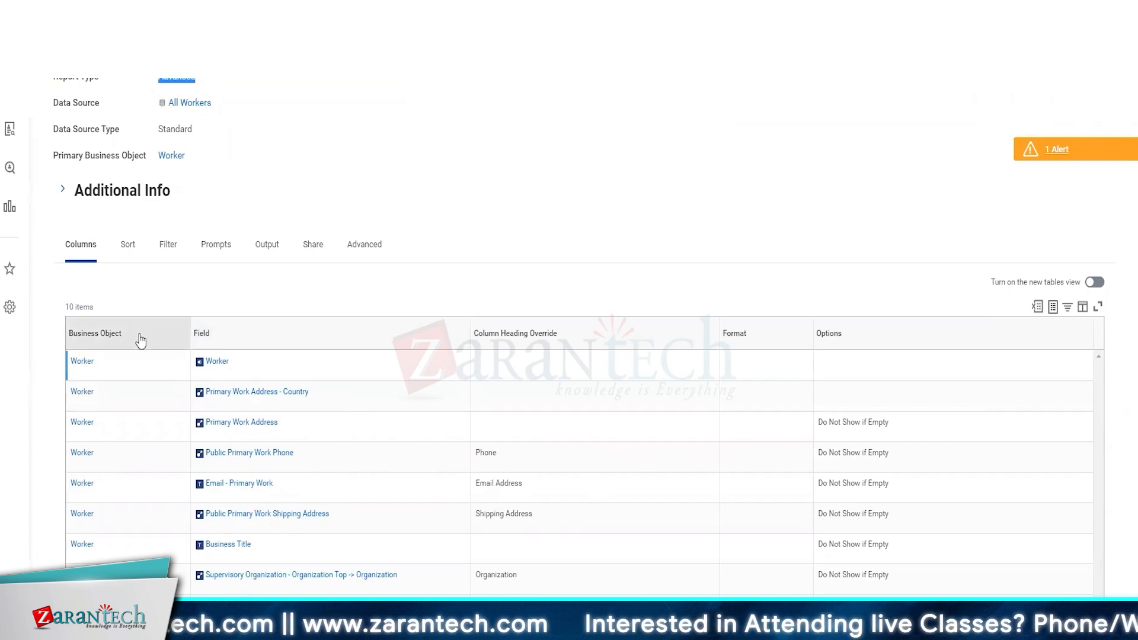
pyautogui.moveTo(99, 369)
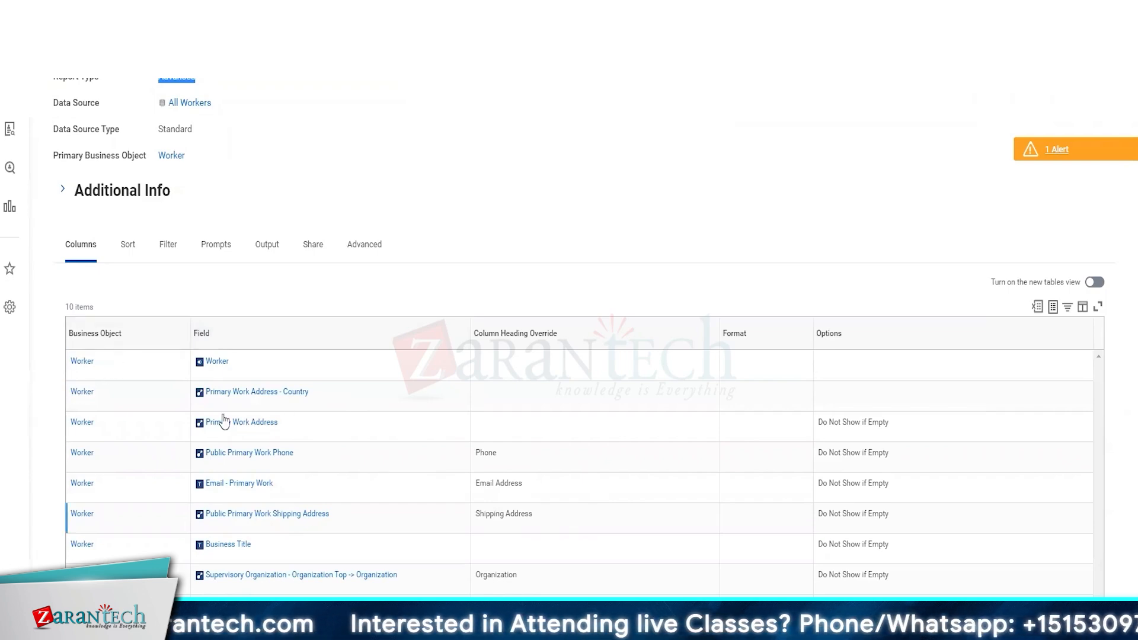
pyautogui.moveTo(240, 366)
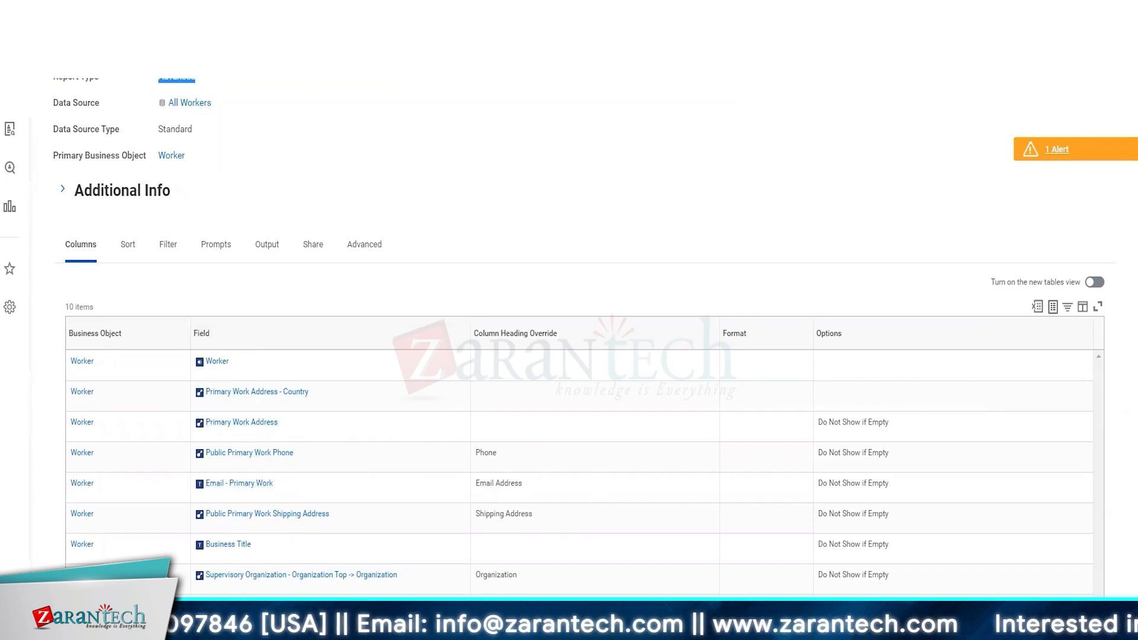
# - Review the sort, filter, prompt and output settings of the Directory by Country - ZT report definition
pyautogui.click(126, 246)
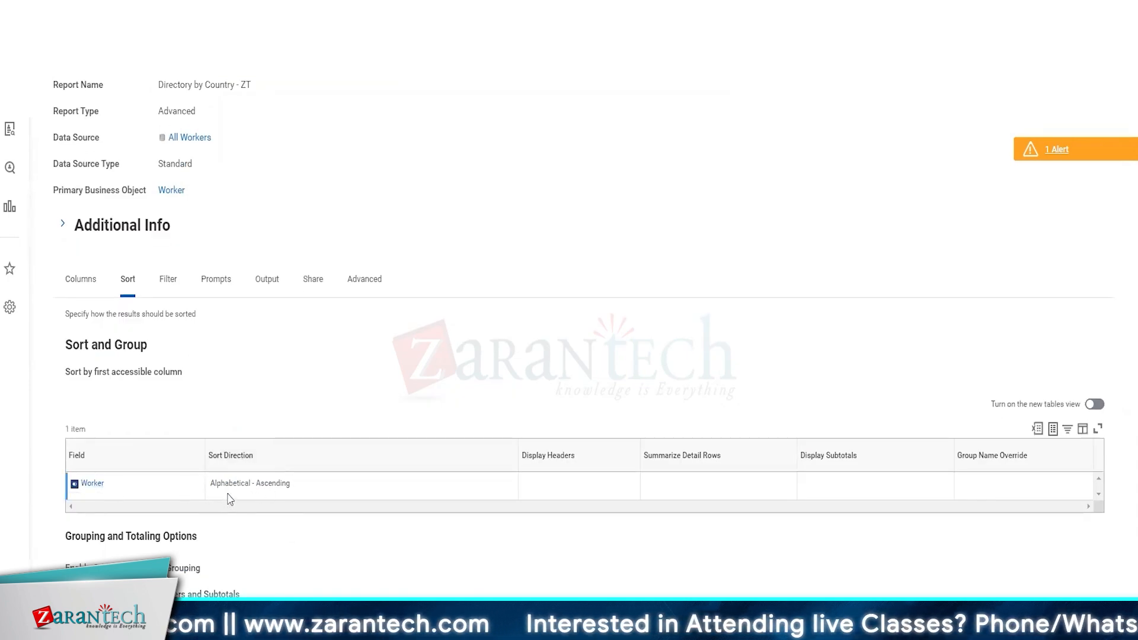
pyautogui.click(169, 283)
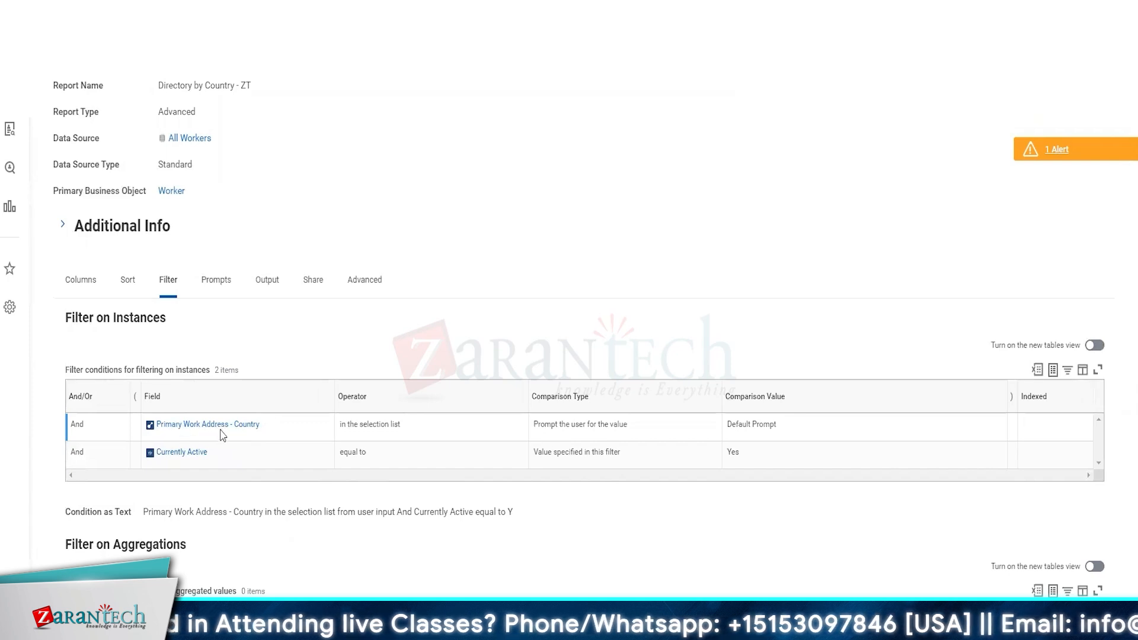
pyautogui.tripleClick(757, 424)
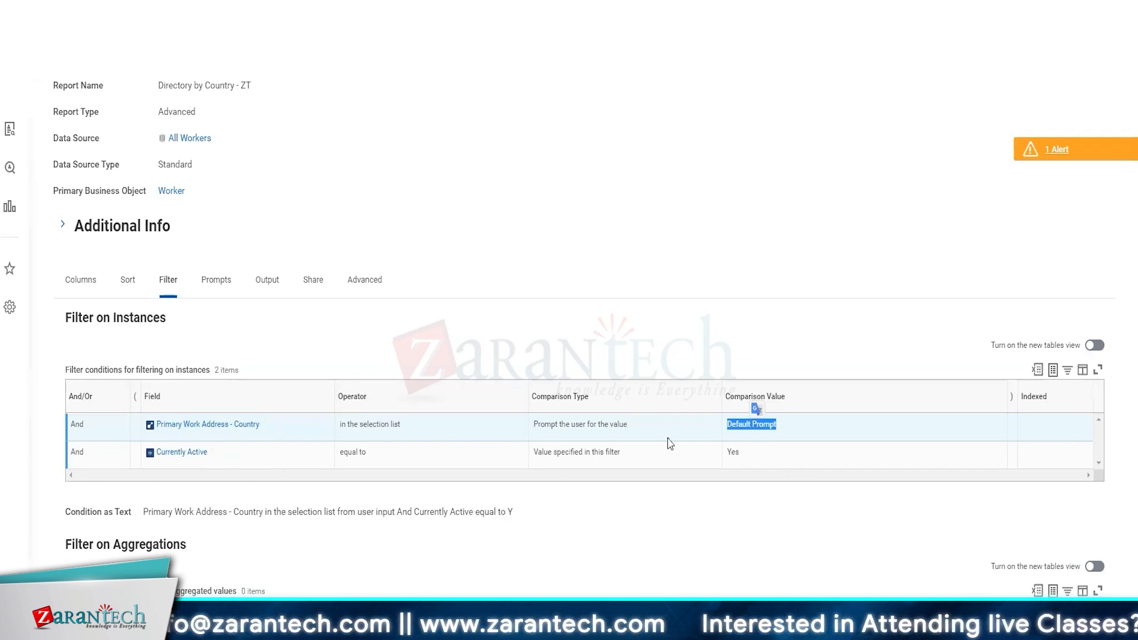
pyautogui.click(232, 288)
pyautogui.scroll(-2, 411, 516)
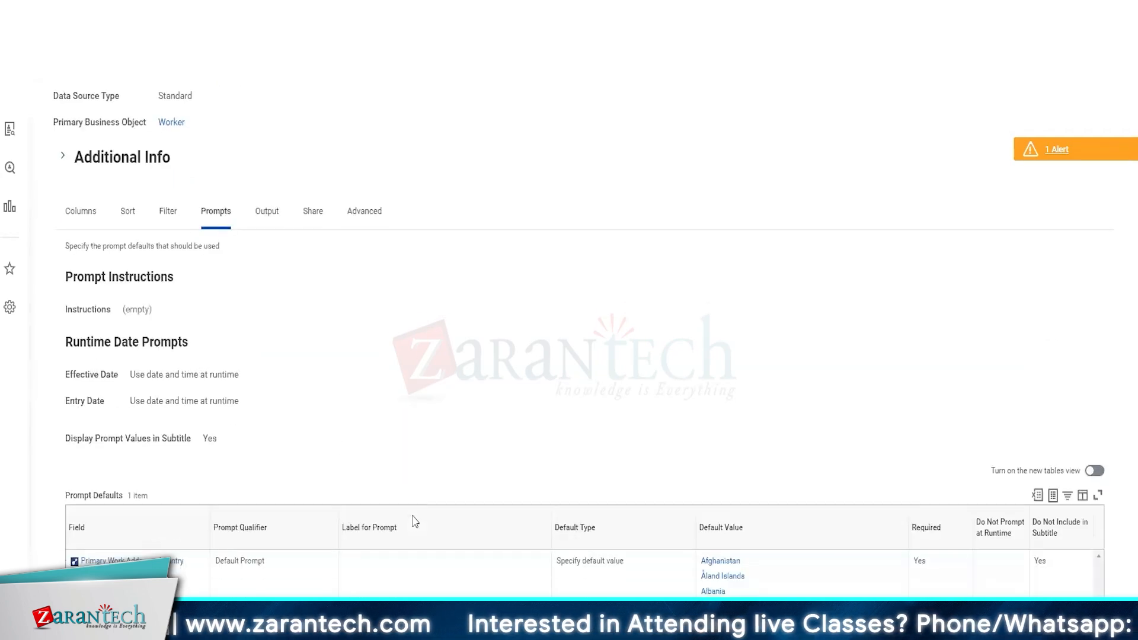
pyautogui.click(168, 211)
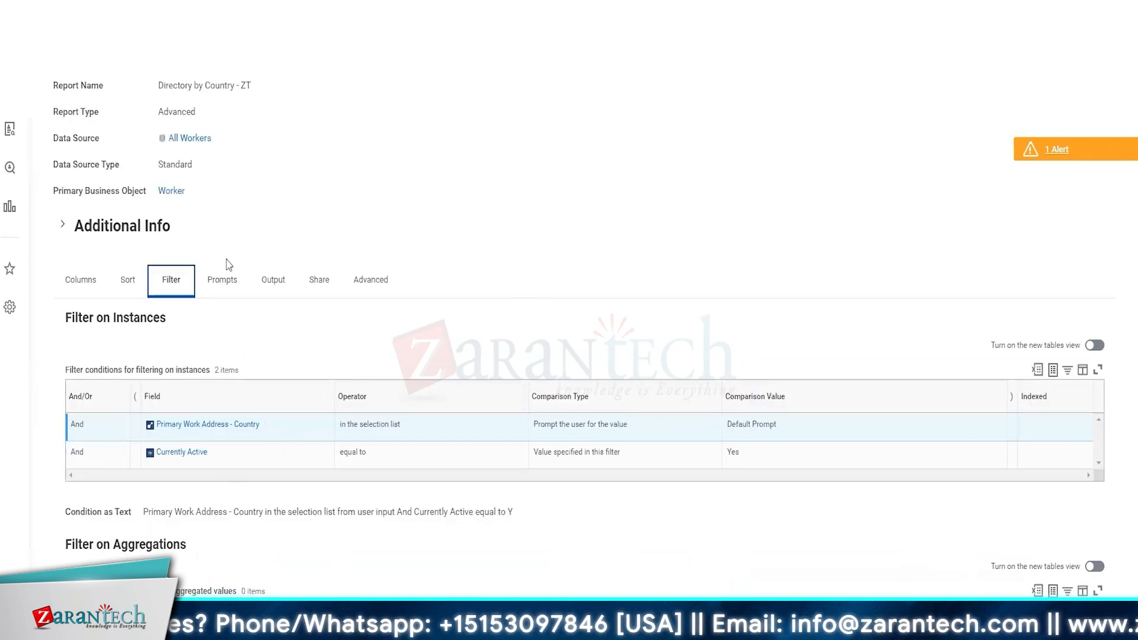
pyautogui.click(221, 282)
pyautogui.scroll(-1, 368, 551)
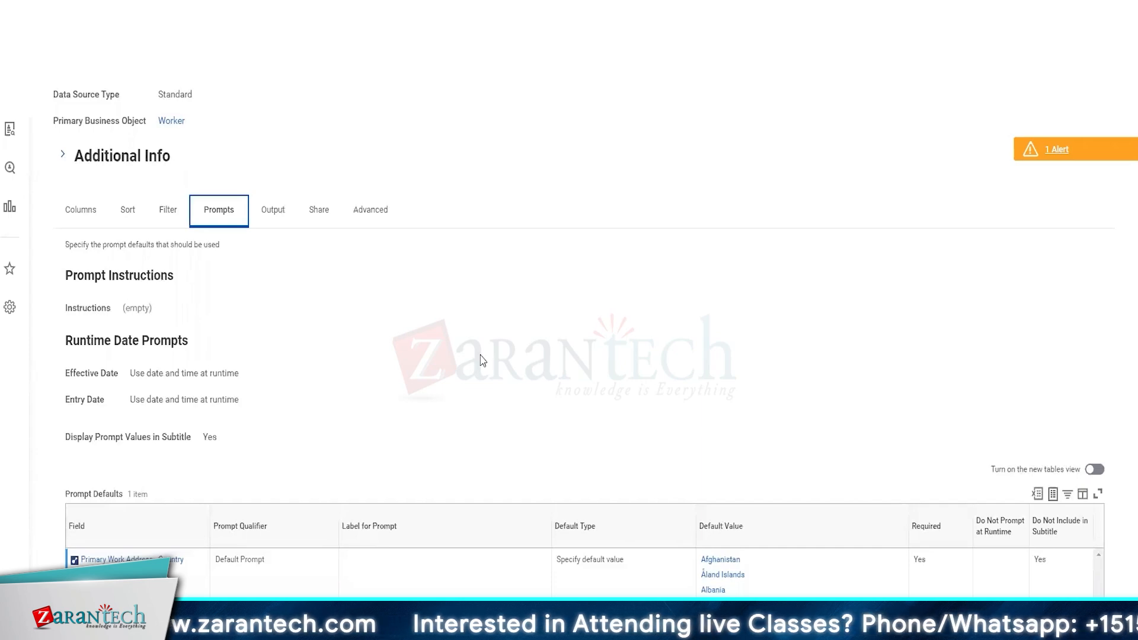
pyautogui.click(272, 210)
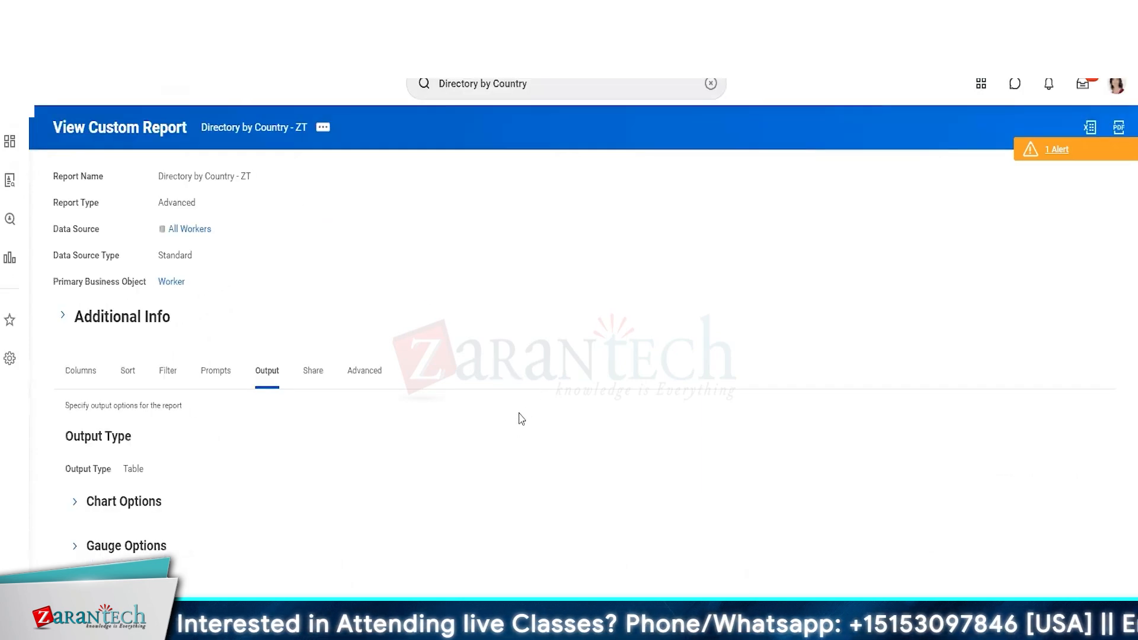
# - Open the Directory by Country - ZT custom report for editing and view its available output types
pyautogui.click(323, 128)
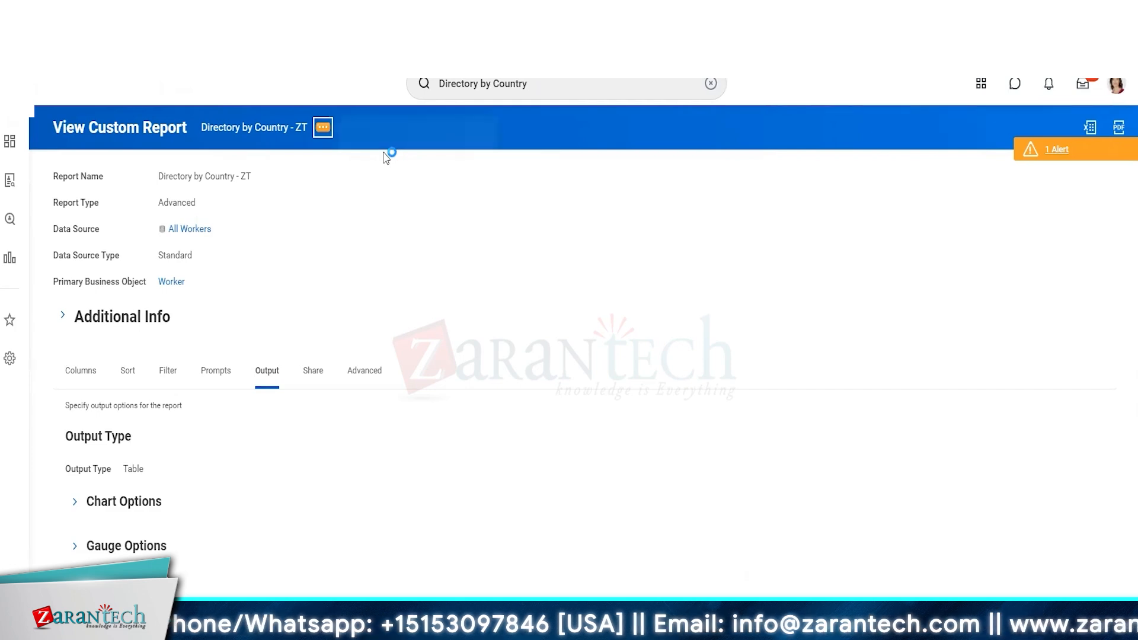
pyautogui.moveTo(384, 182)
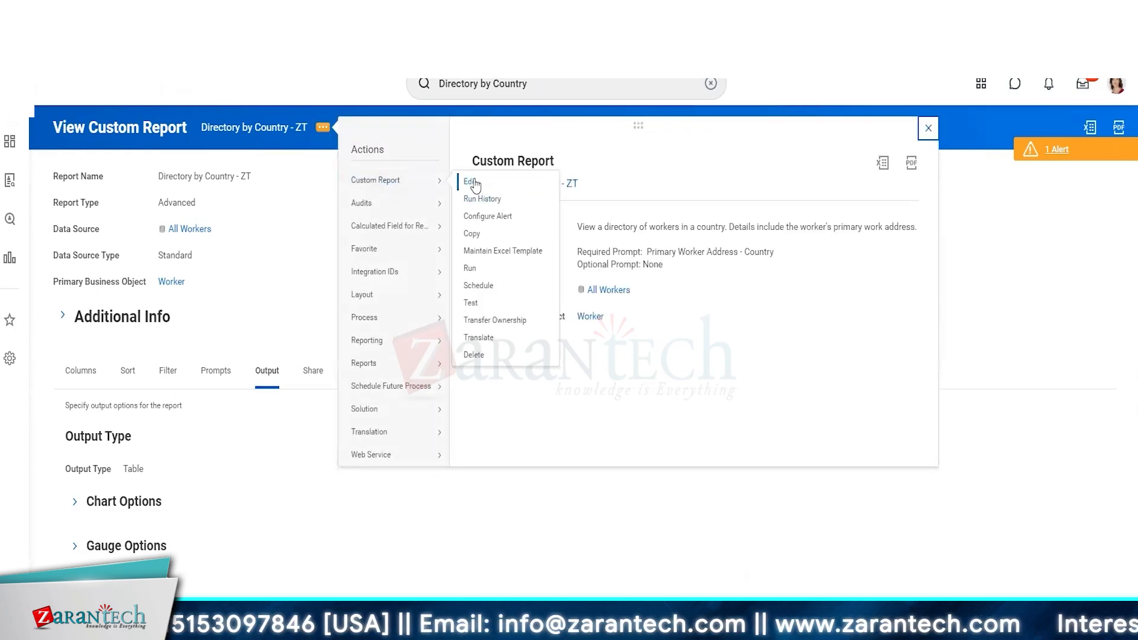
pyautogui.click(471, 182)
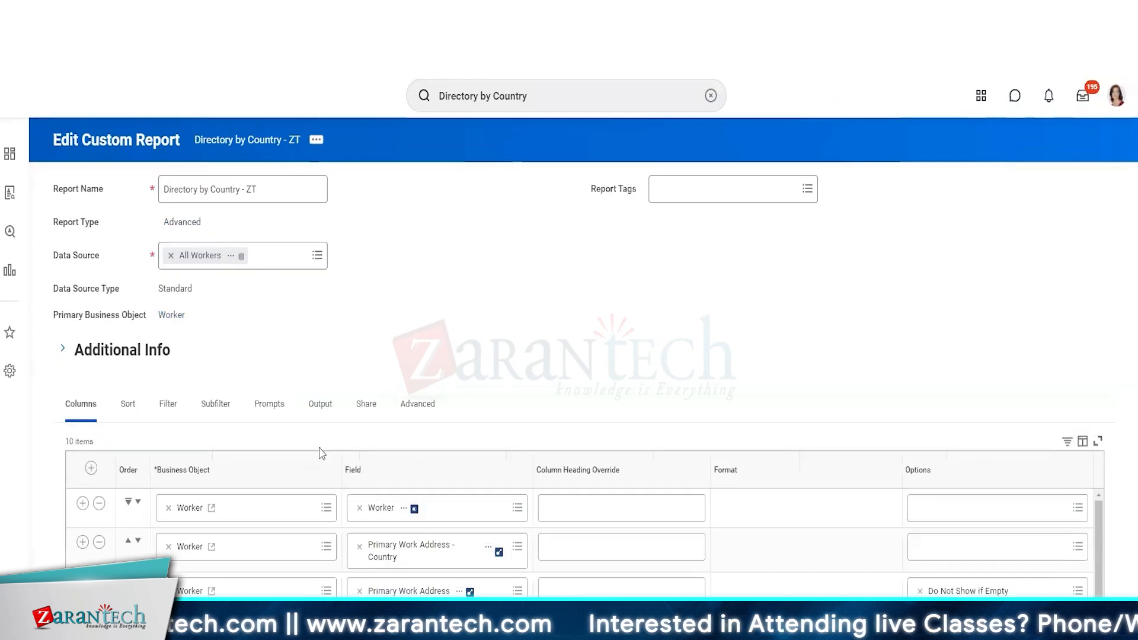
pyautogui.click(320, 406)
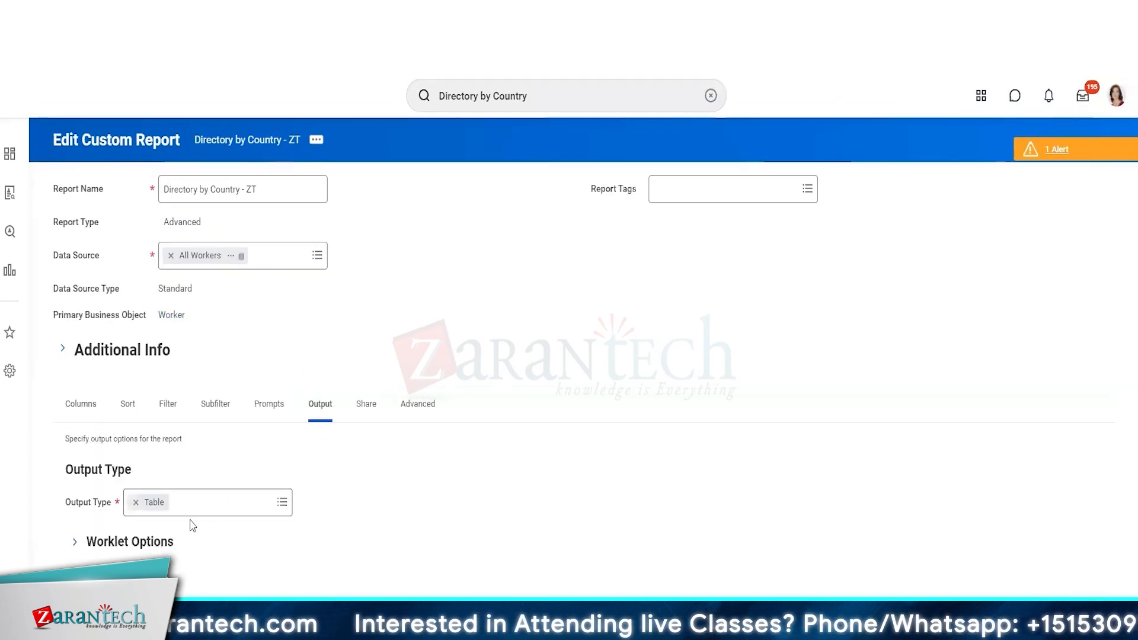
pyautogui.click(280, 502)
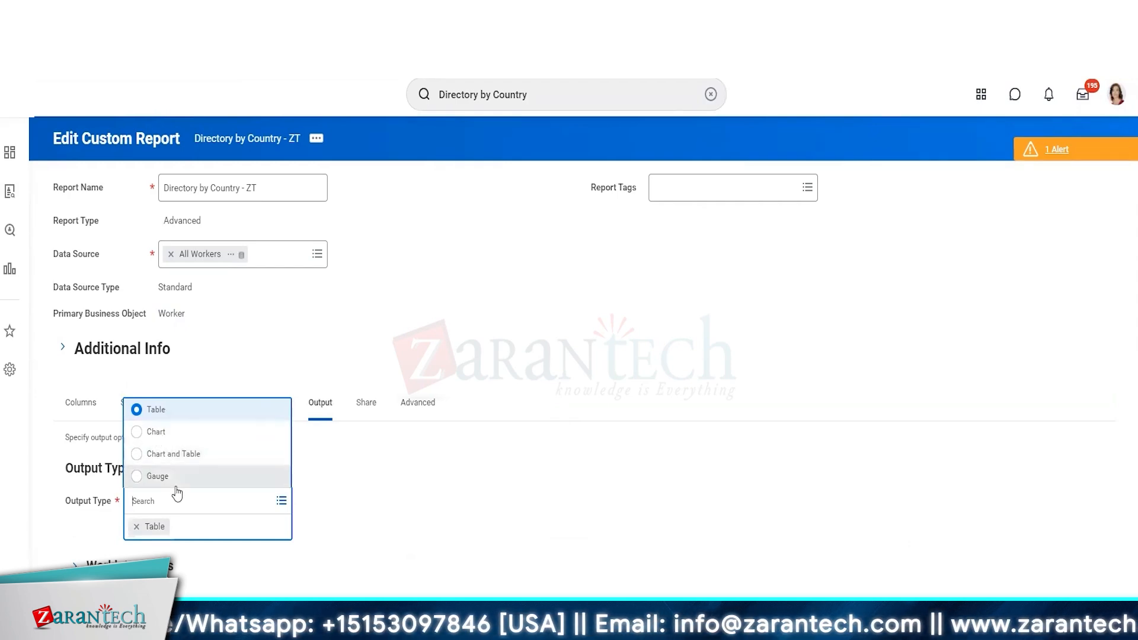
pyautogui.click(331, 495)
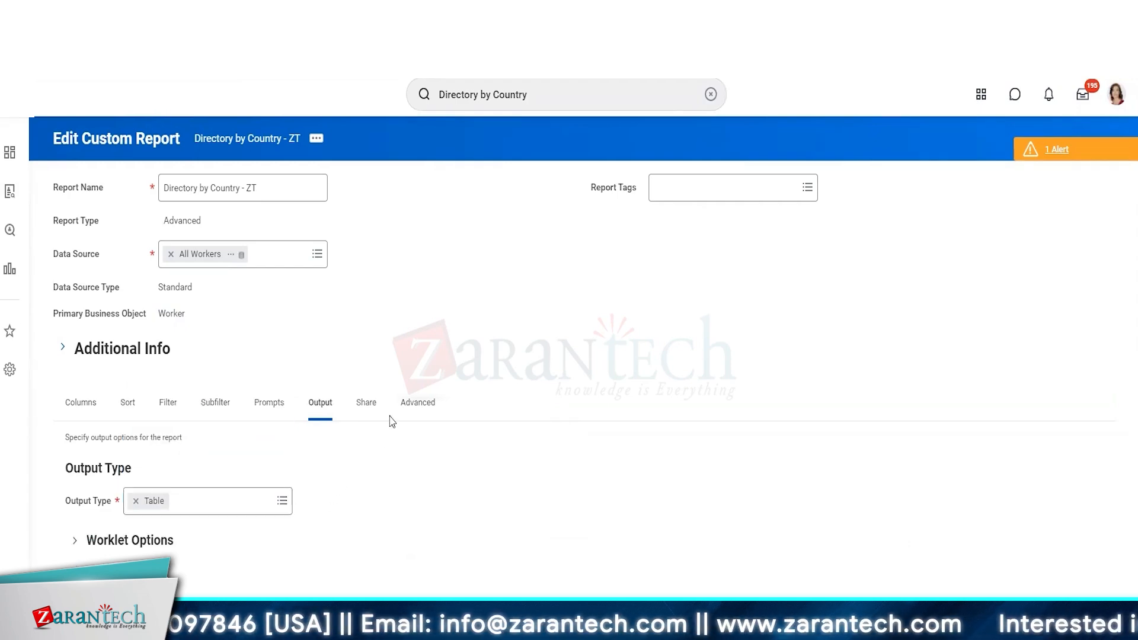
# - View the report's sharing options and enable the report as a web service in its advanced options
pyautogui.click(367, 408)
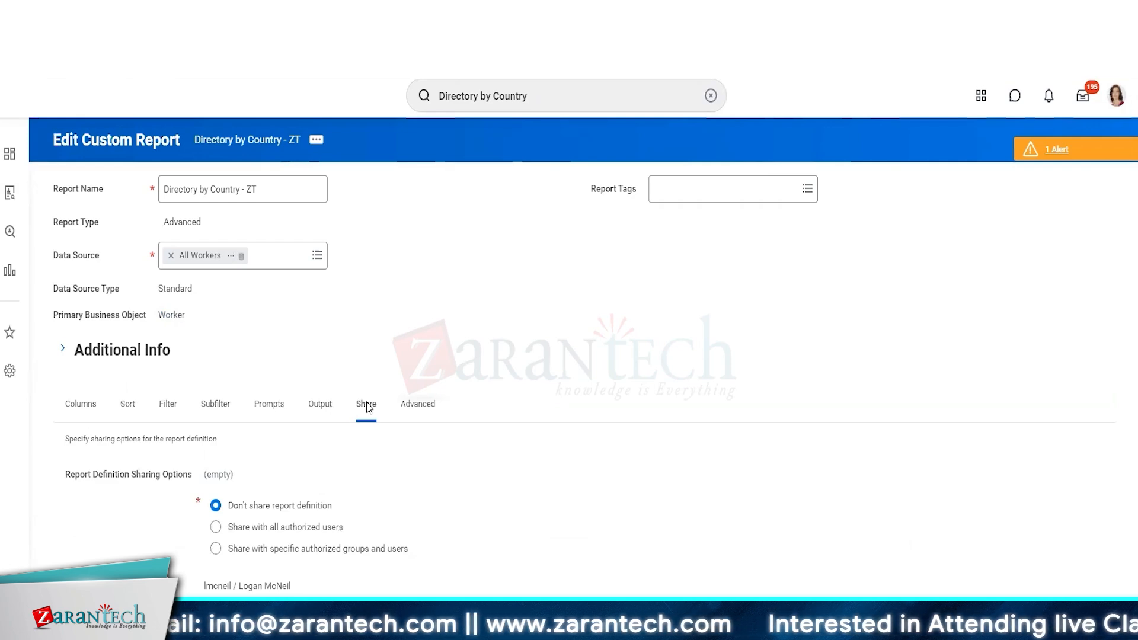
pyautogui.click(412, 418)
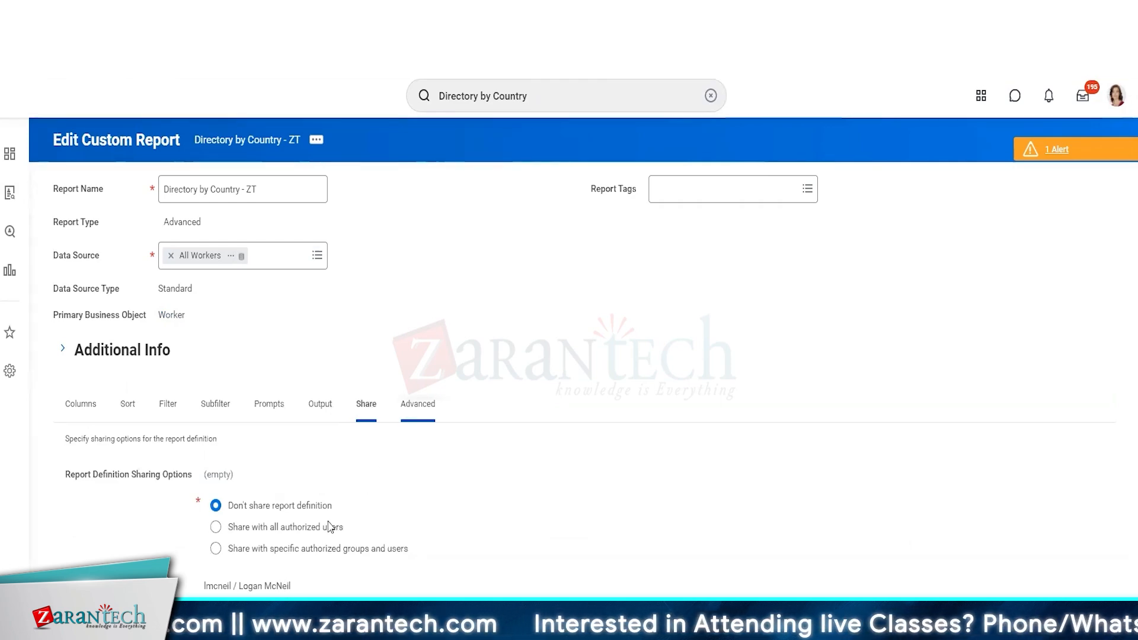
pyautogui.scroll(-3, 279, 546)
pyautogui.scroll(-1, 282, 549)
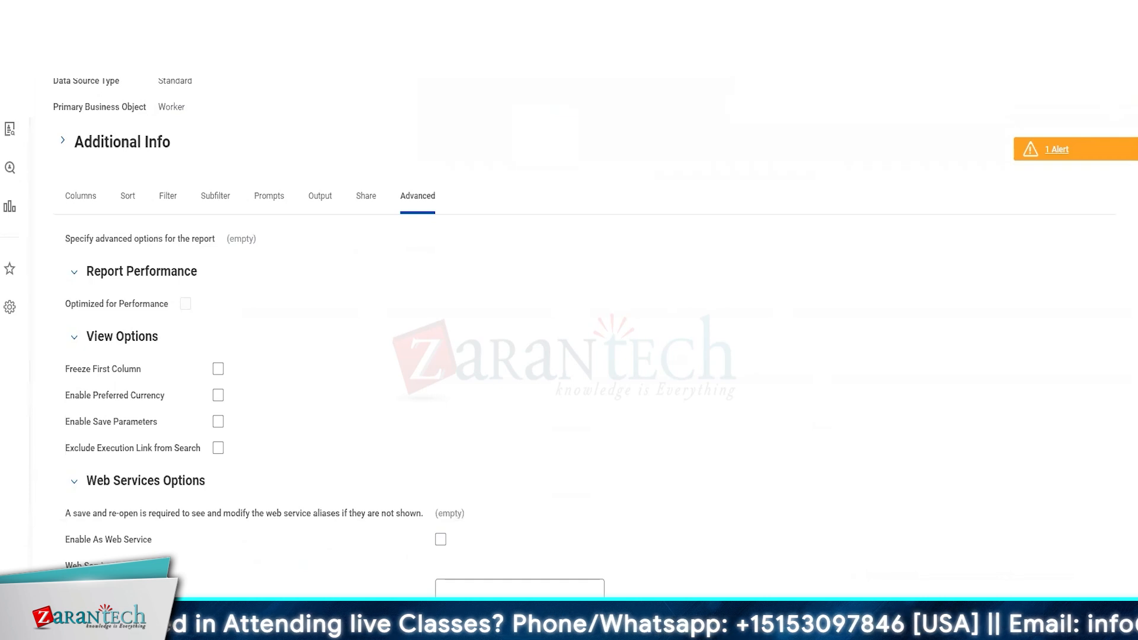
pyautogui.scroll(-1, 463, 526)
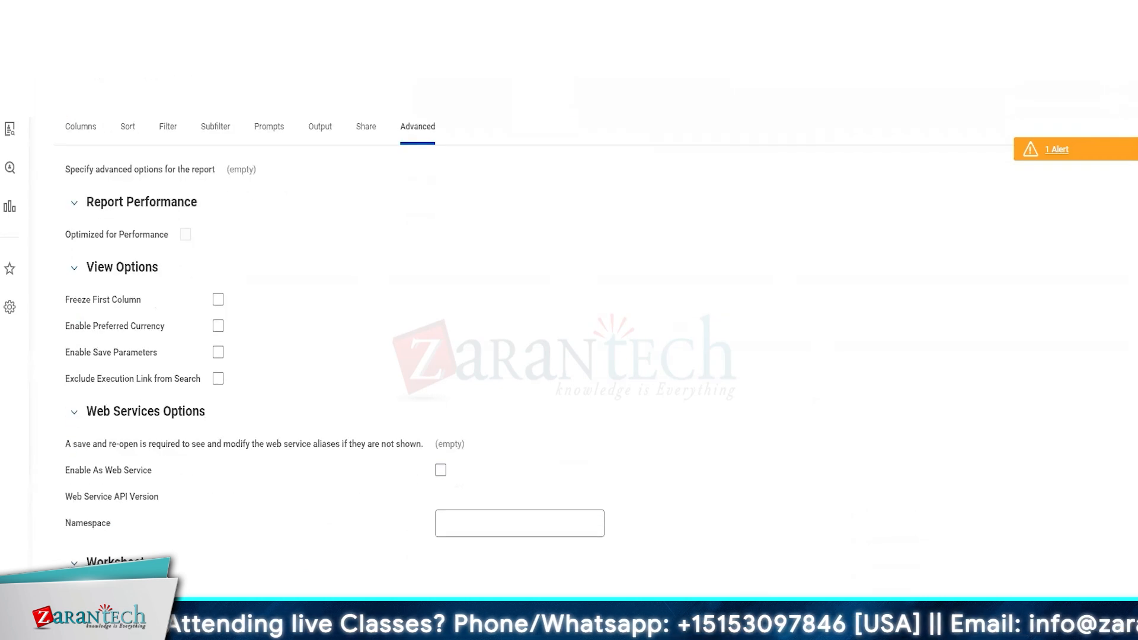
pyautogui.click(440, 471)
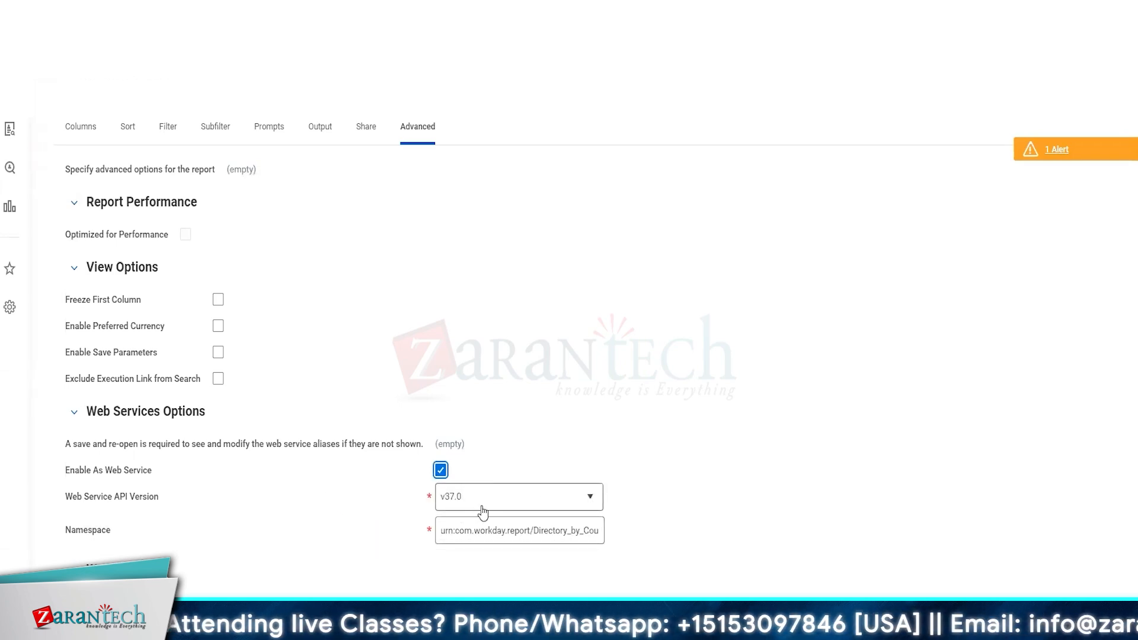
# - Read the web service namespace through to its end and save the custom report
pyautogui.click(569, 529)
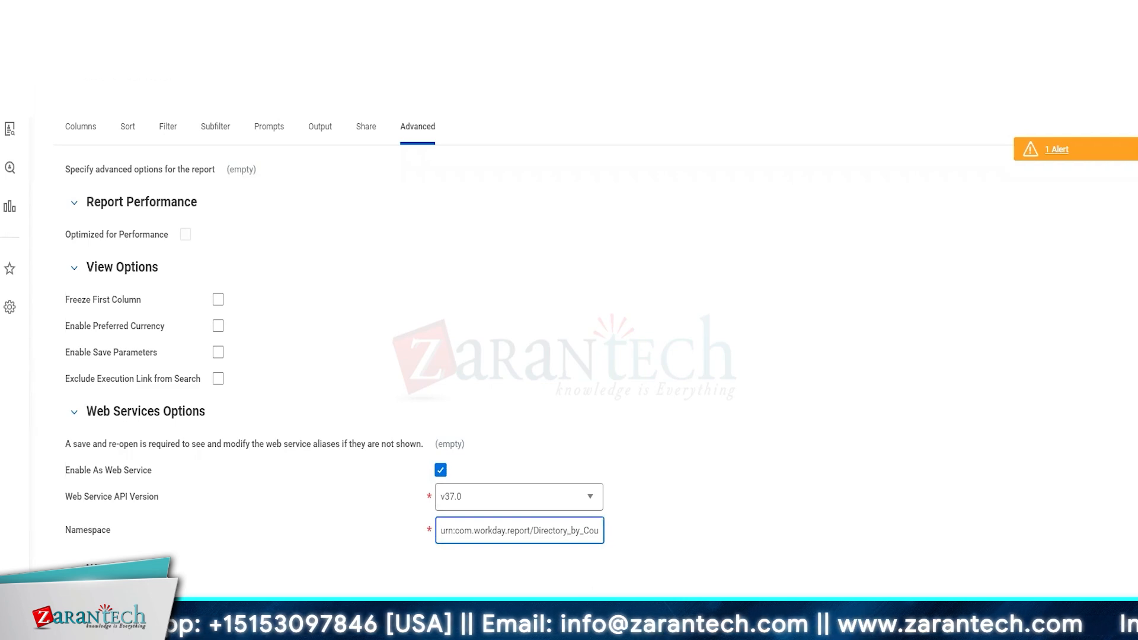
pyautogui.press('Right')
pyautogui.press('Right')
pyautogui.press('Right')
pyautogui.press('Right')
pyautogui.press('Right')
pyautogui.press('Right')
pyautogui.press('Right')
pyautogui.press('Right')
pyautogui.press('Right')
pyautogui.press('Right')
pyautogui.press('Right')
pyautogui.press('Right')
pyautogui.press('Right')
pyautogui.press('Right')
pyautogui.press('Right')
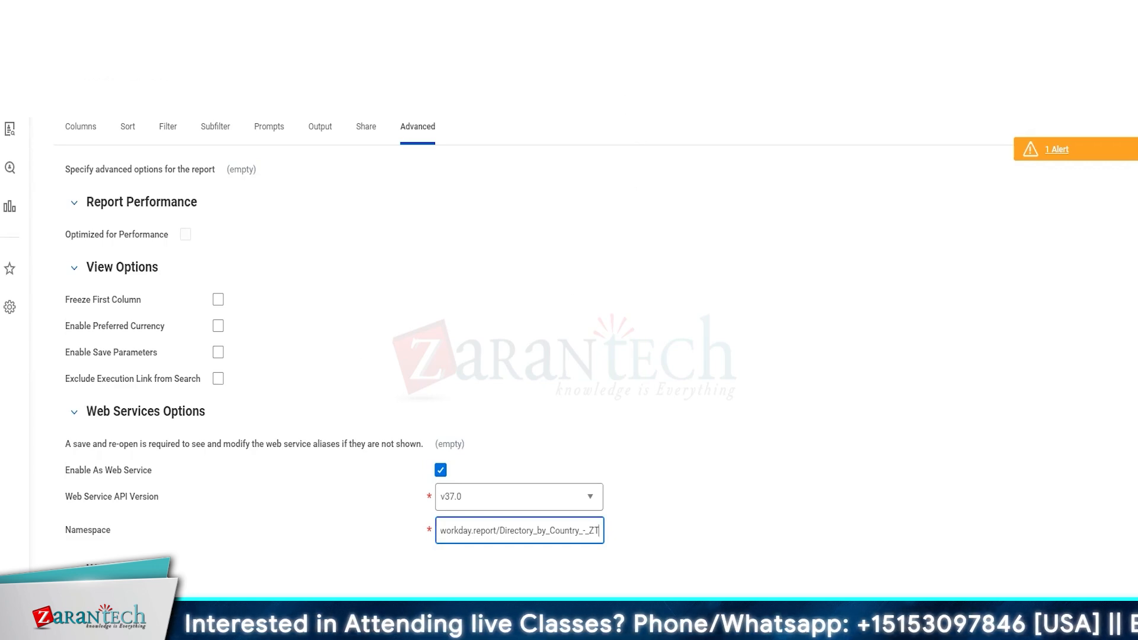
pyautogui.click(461, 218)
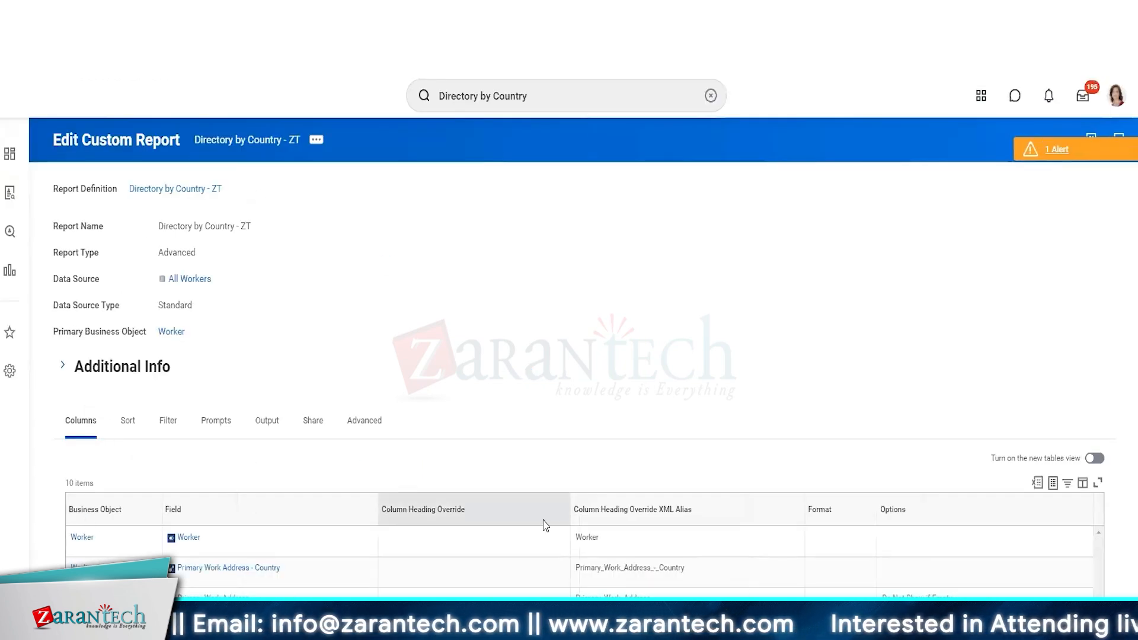
# - Examine the Column Heading Override XML Alias of each field, including Worker and Primary Work Address - Country
pyautogui.scroll(-3, 663, 553)
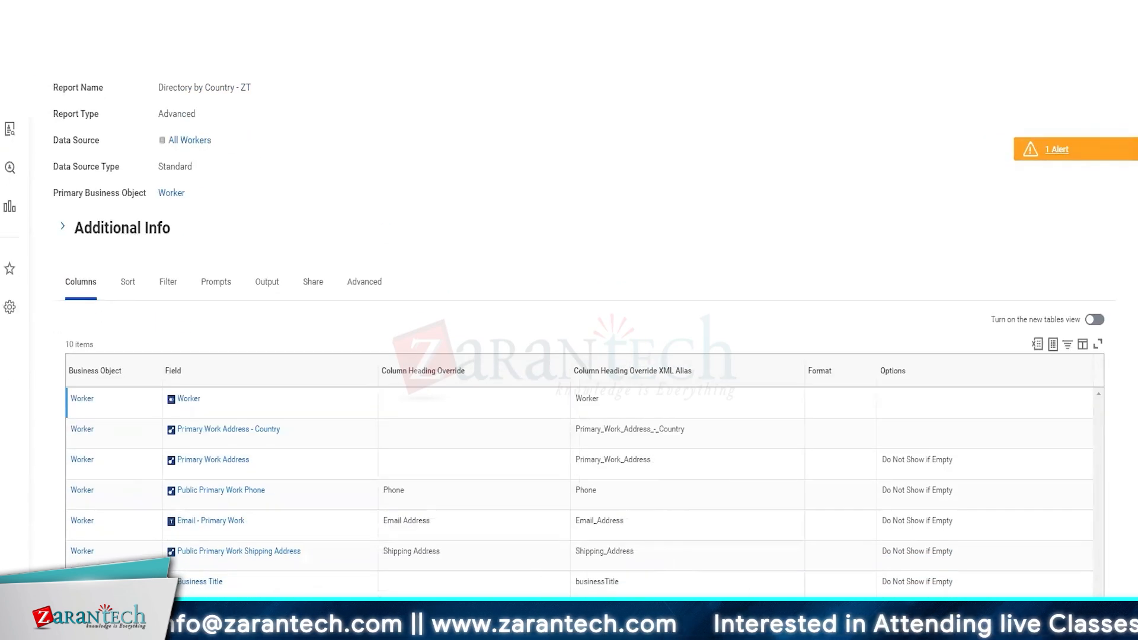
pyautogui.click(702, 374)
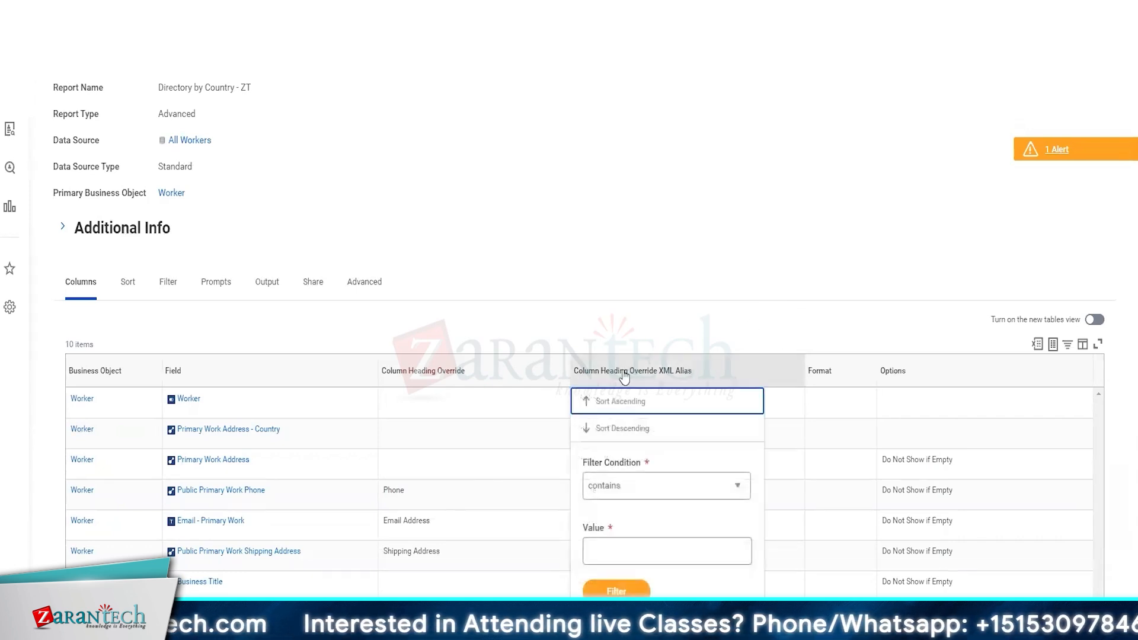
pyautogui.click(679, 247)
pyautogui.scroll(-2, 680, 247)
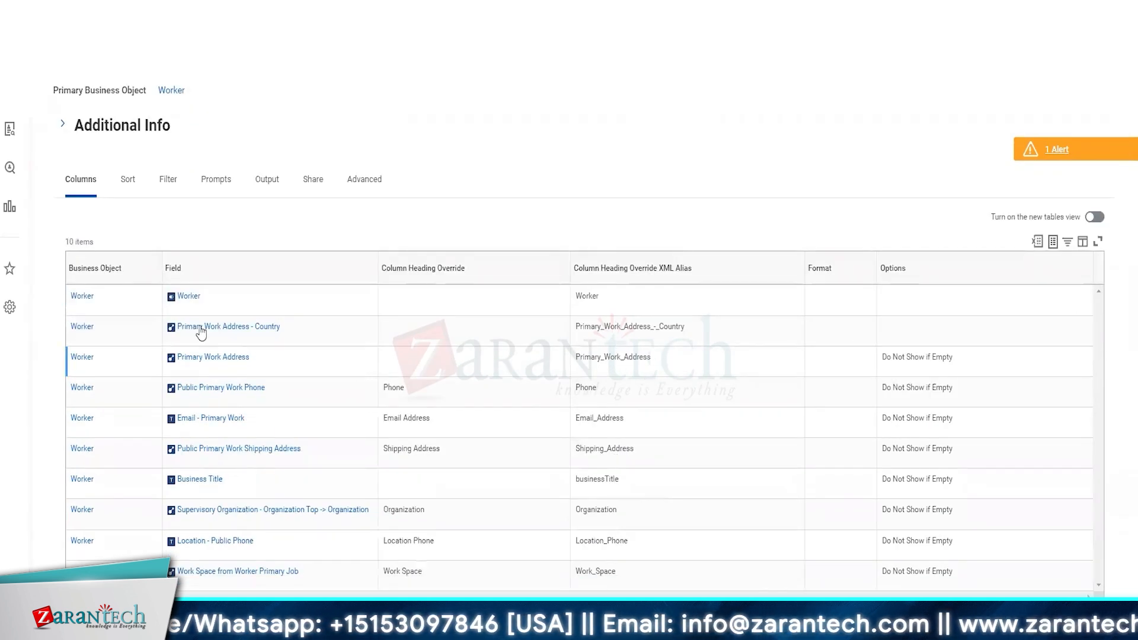
pyautogui.moveTo(218, 306)
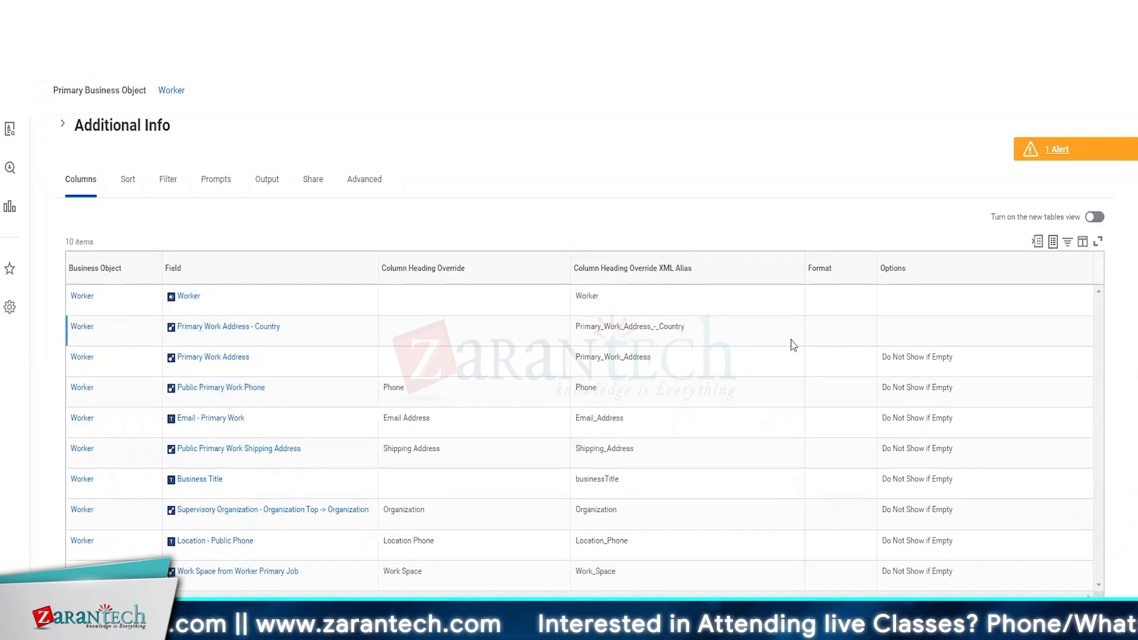
pyautogui.doubleClick(586, 296)
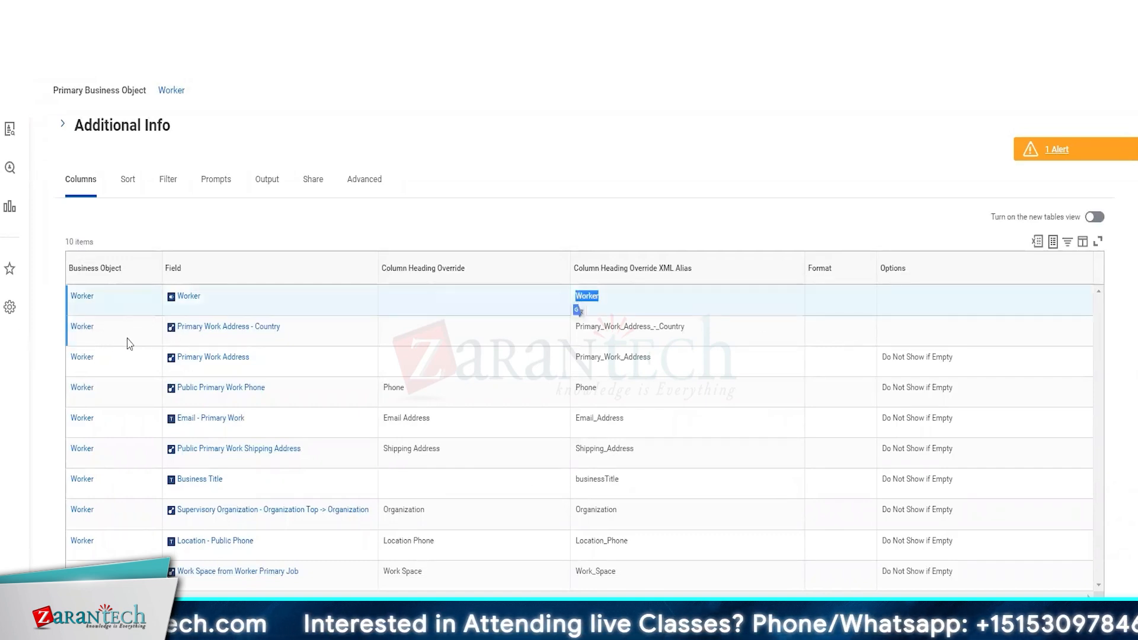
pyautogui.tripleClick(656, 327)
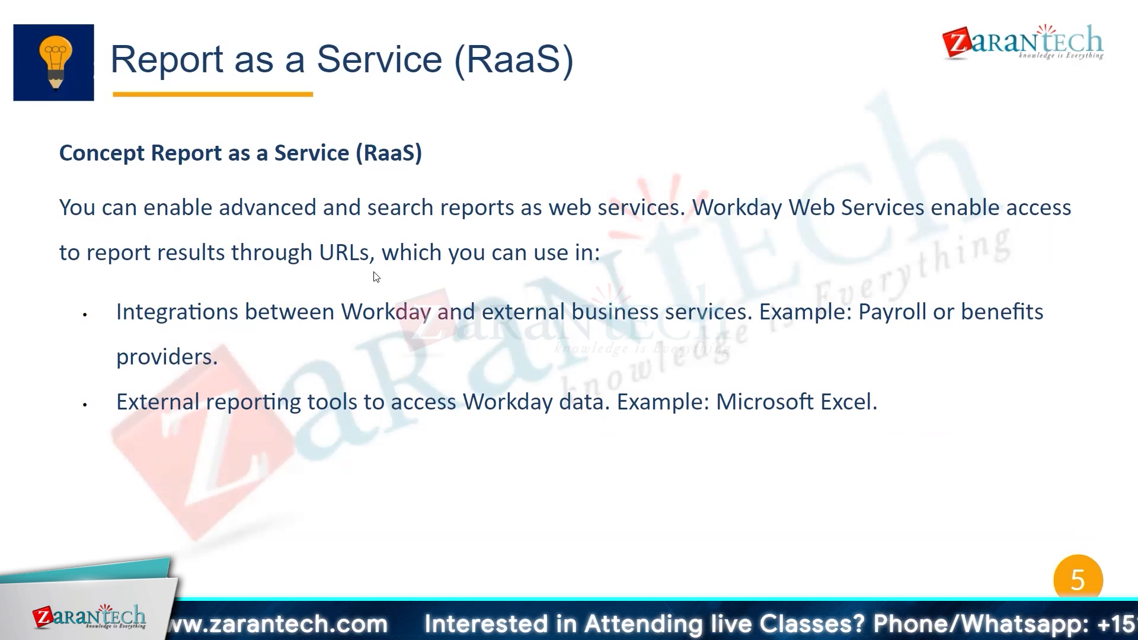
pyautogui.press('Right')
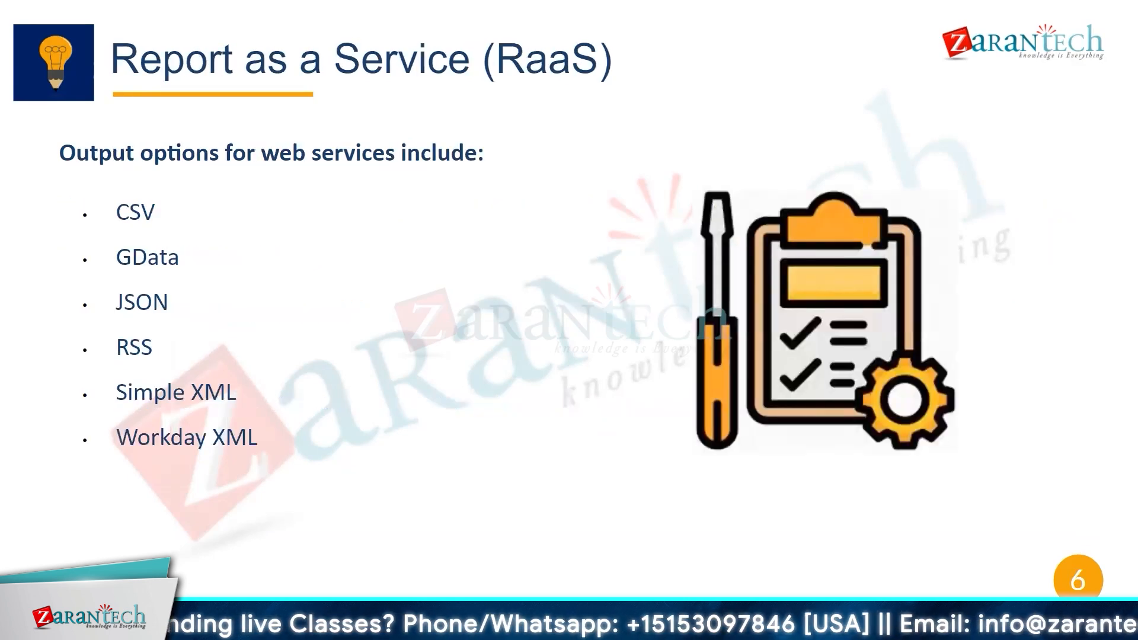
pyautogui.press('Right')
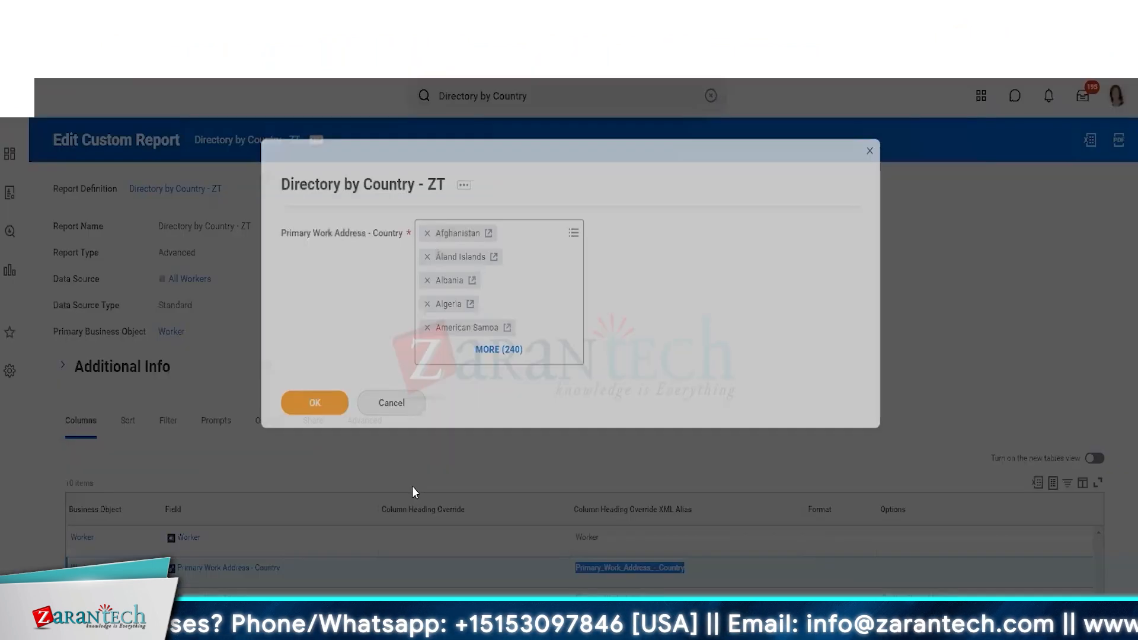
# - Run the Directory by Country - ZT report with its default Primary Work Address - Country values
pyautogui.click(314, 407)
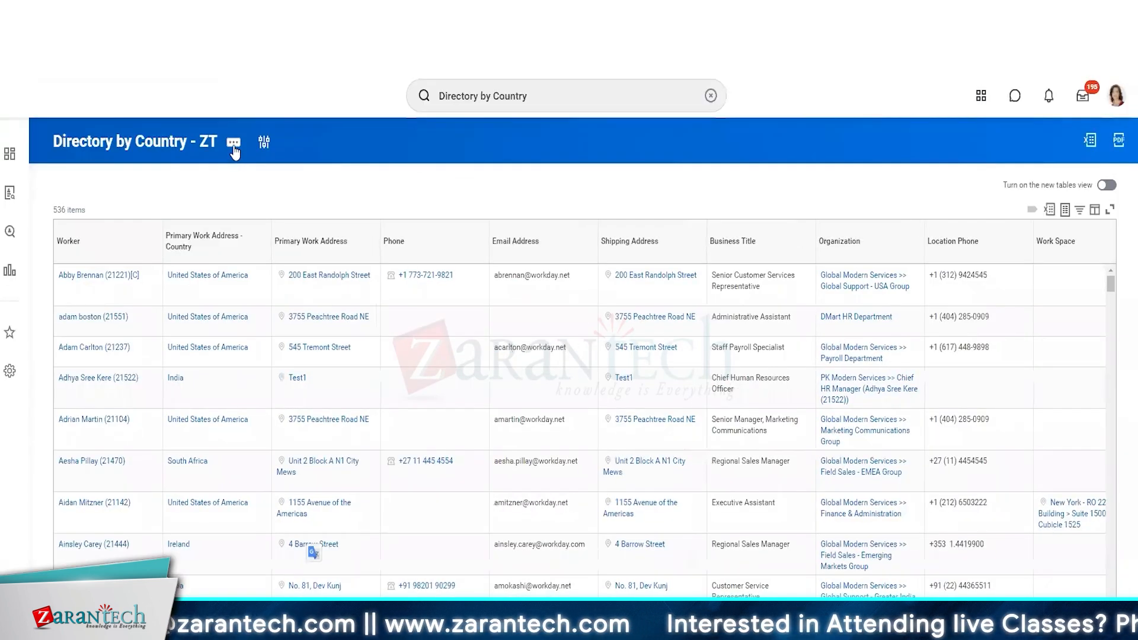
# - Open the report's web service URLs in a new tab with the default country values and view the available output formats
pyautogui.click(234, 143)
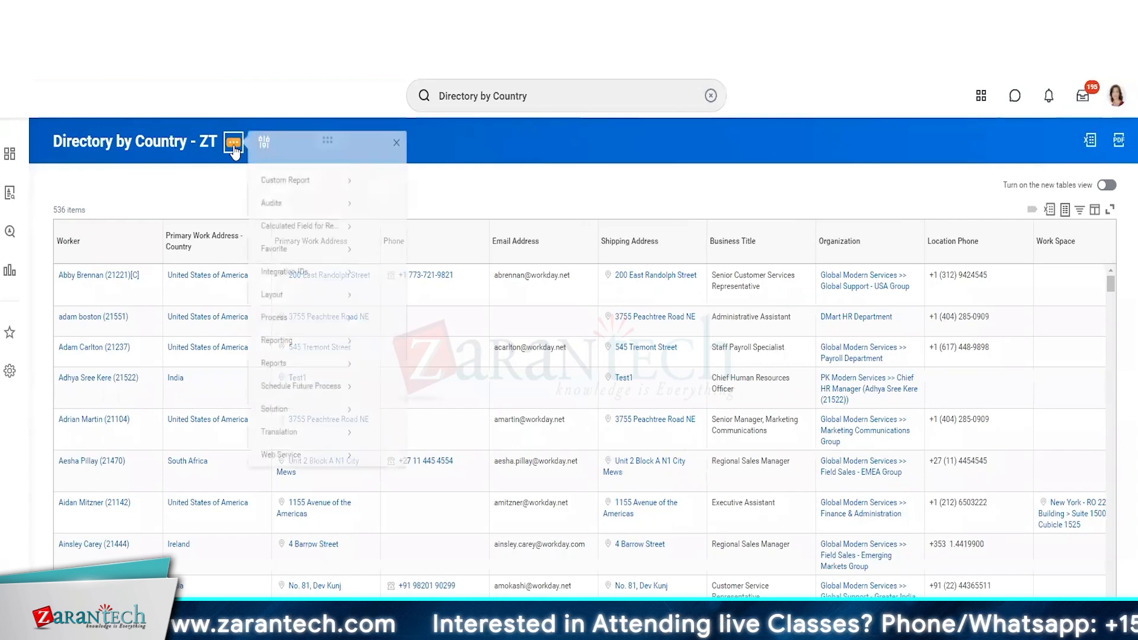
pyautogui.moveTo(290, 472)
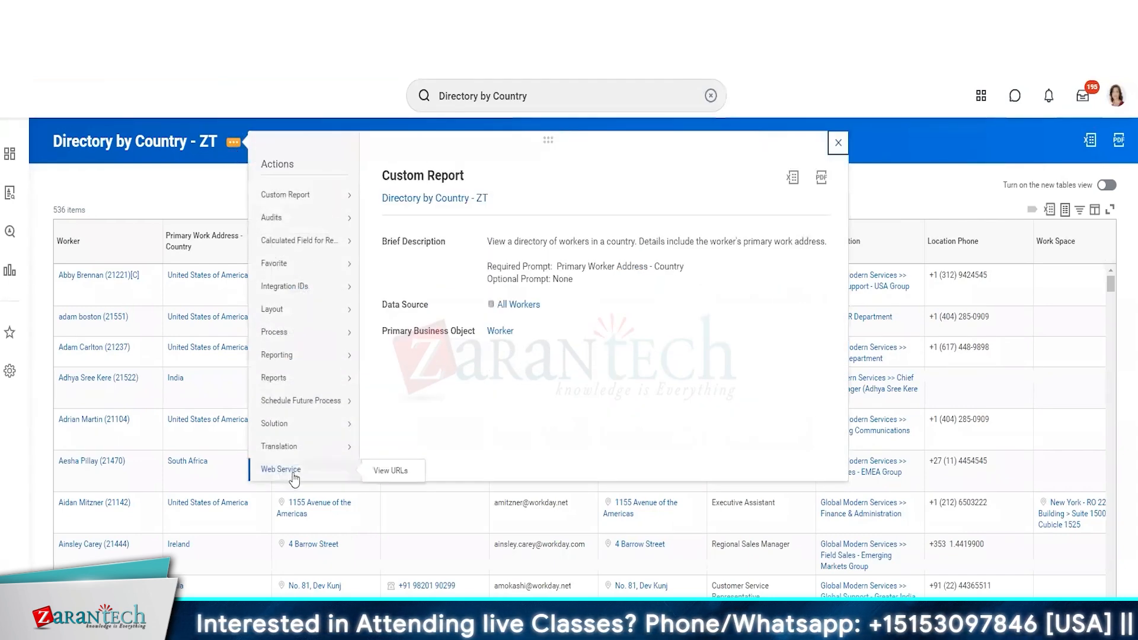
pyautogui.rightClick(392, 471)
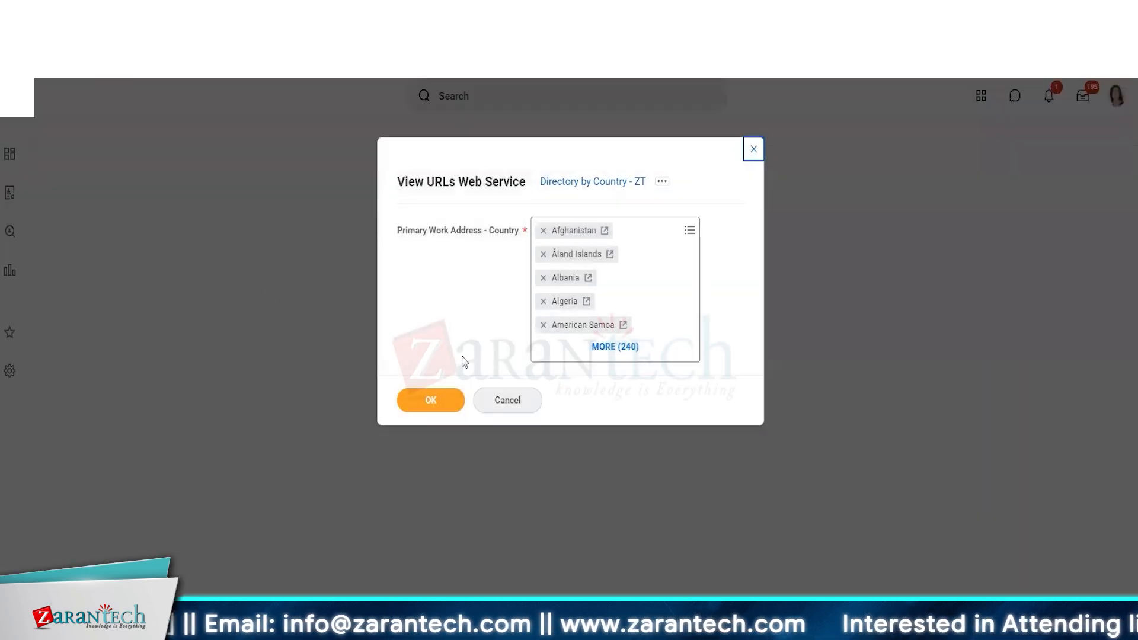
pyautogui.click(431, 400)
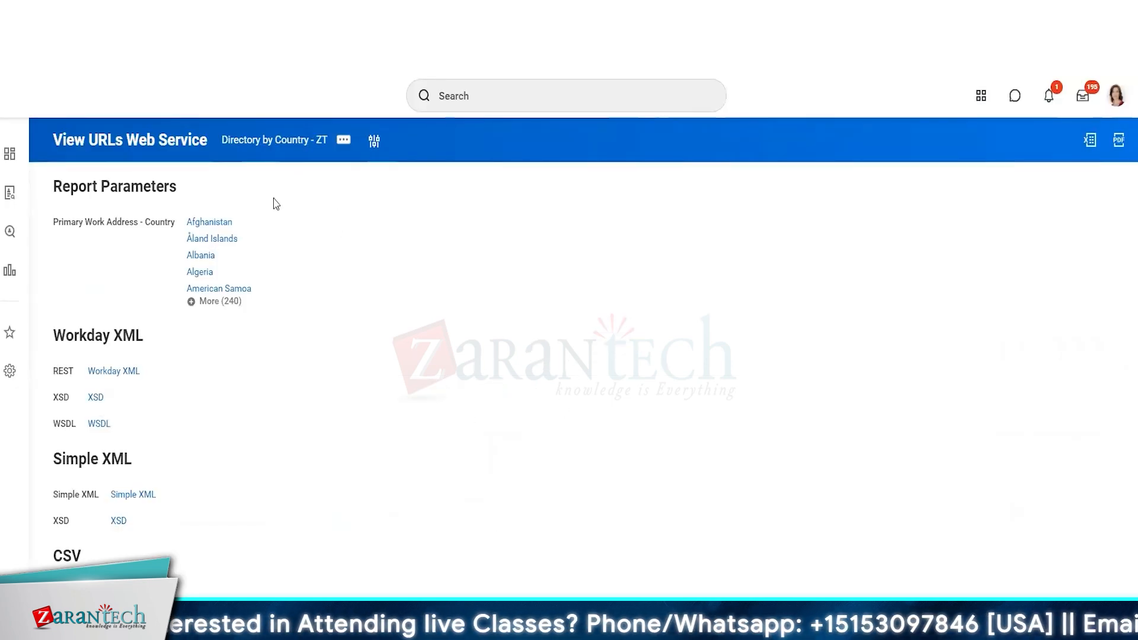
pyautogui.scroll(-1, 275, 204)
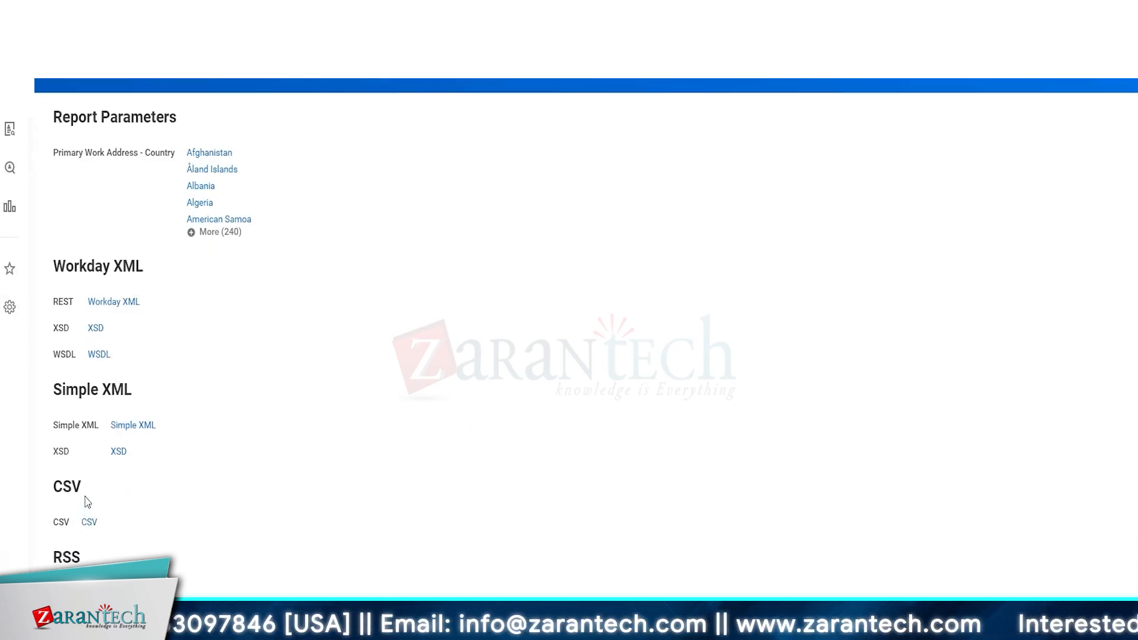
pyautogui.scroll(-1, 74, 554)
pyautogui.scroll(-1, 74, 554)
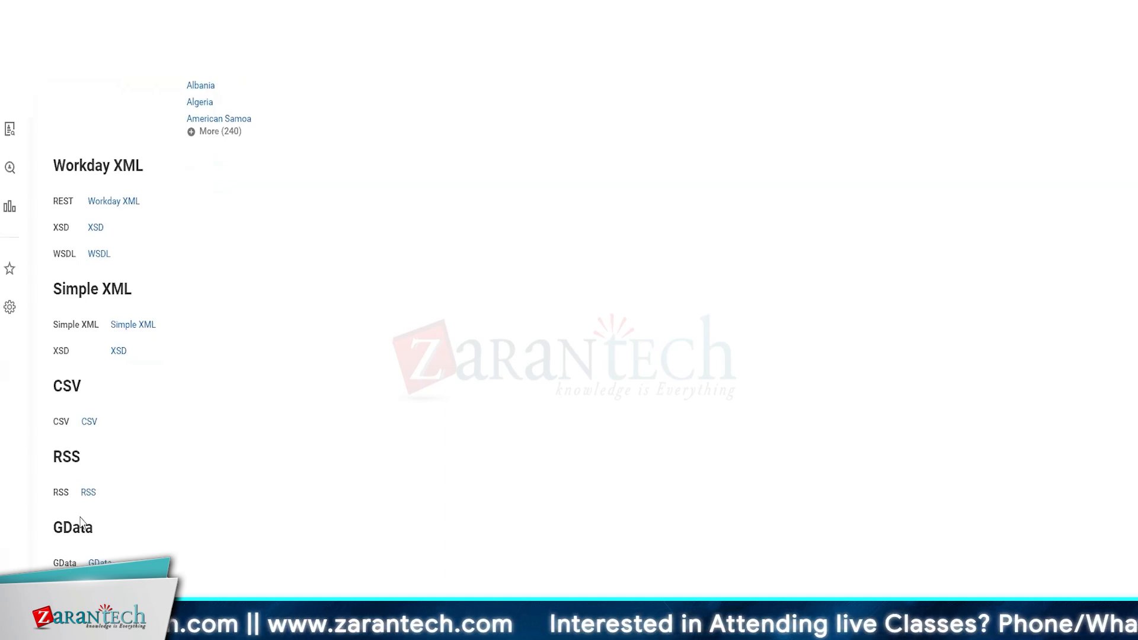
# - Copy the URL of the Workday XML REST link and try to open it in a new browser tab
pyautogui.click(121, 204)
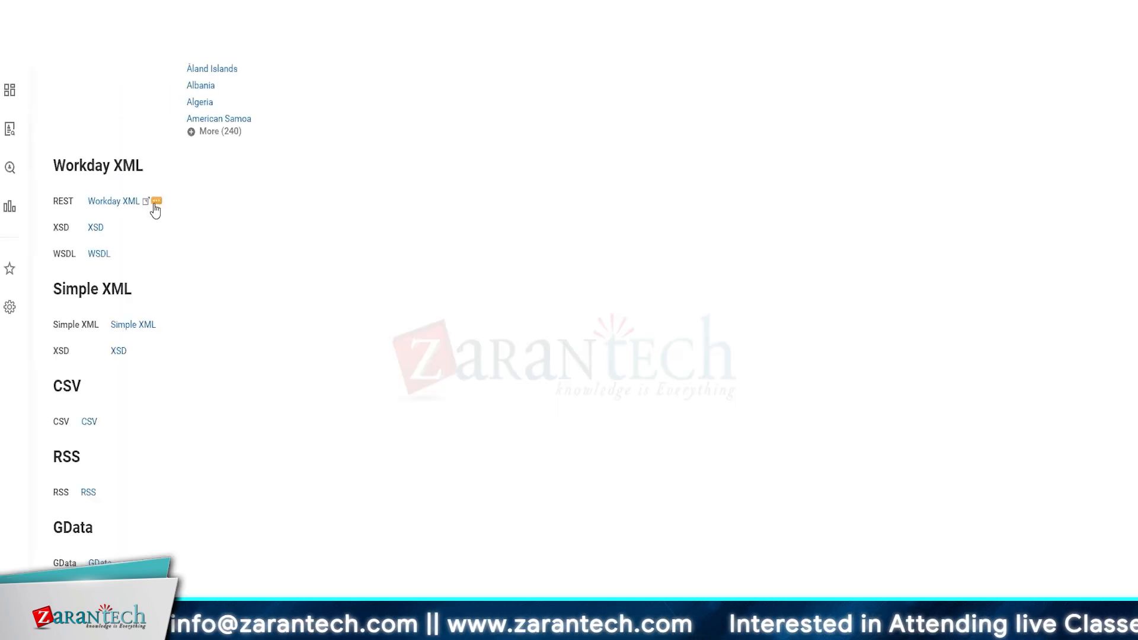
pyautogui.click(156, 202)
pyautogui.rightClick(109, 204)
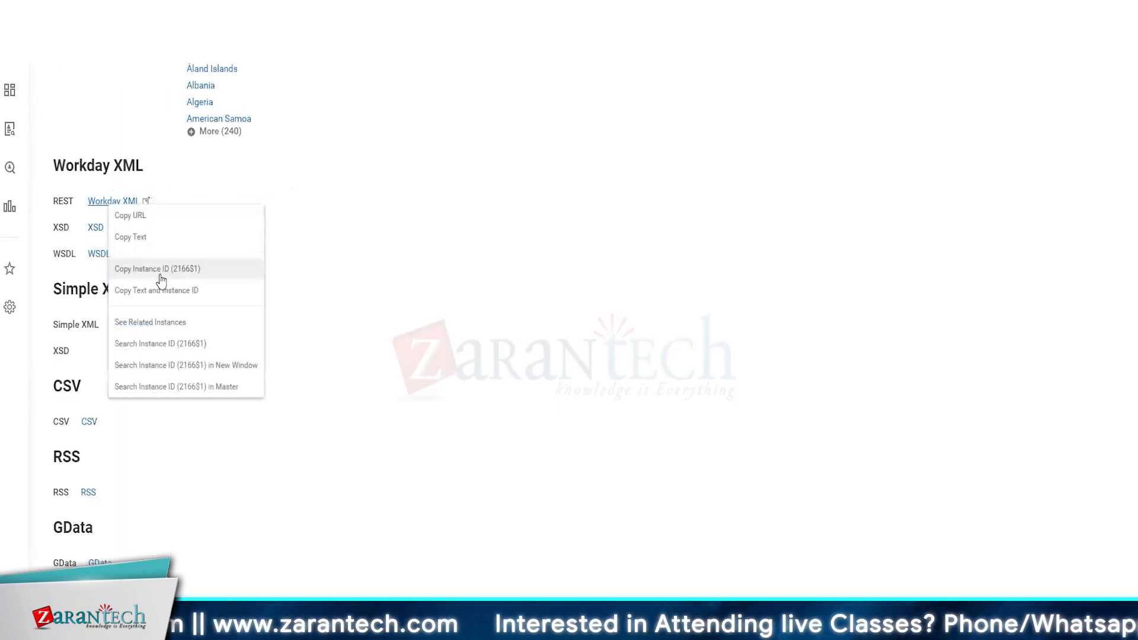
pyautogui.click(132, 216)
pyautogui.hotkey('ctrl', 't')
pyautogui.rightClick(285, 70)
pyautogui.click(332, 125)
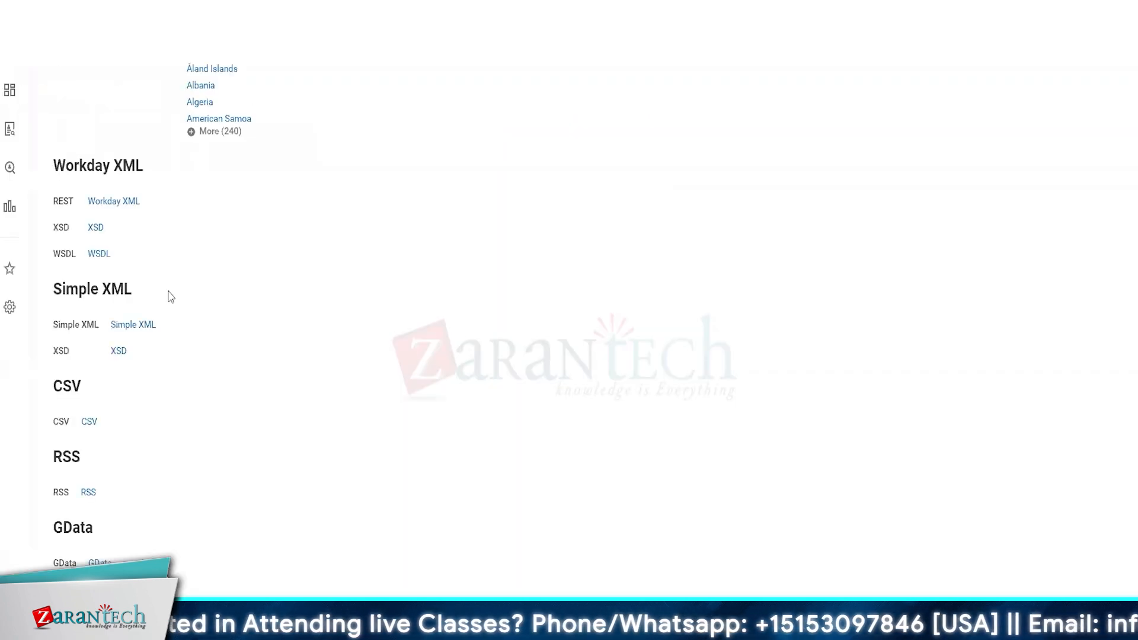
# - View the XSD and WSDL definitions of the report's Workday XML web service and close them
pyautogui.click(100, 227)
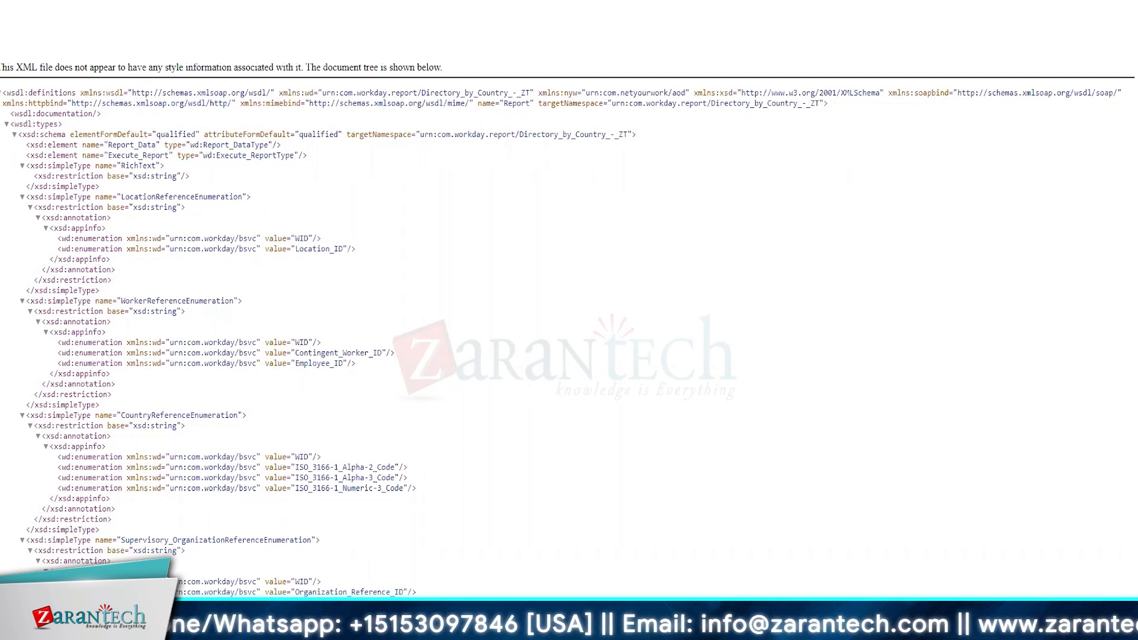
pyautogui.click(788, 8)
pyautogui.click(788, 9)
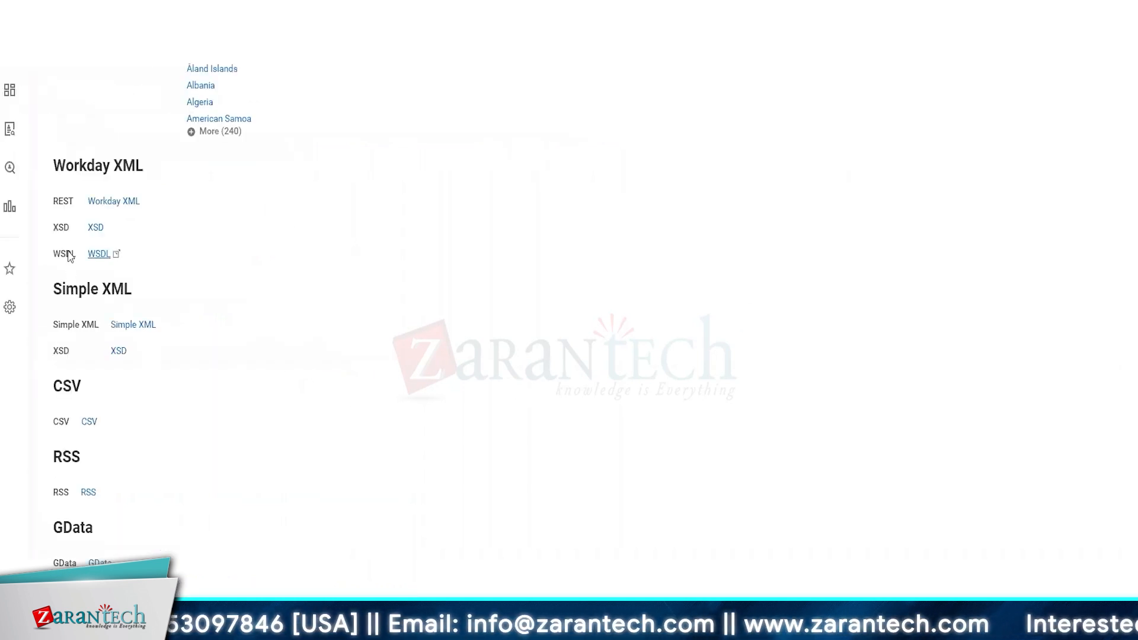
# - Try to open the report's Simple XML and CSV web service outputs, then return to the report
pyautogui.click(142, 324)
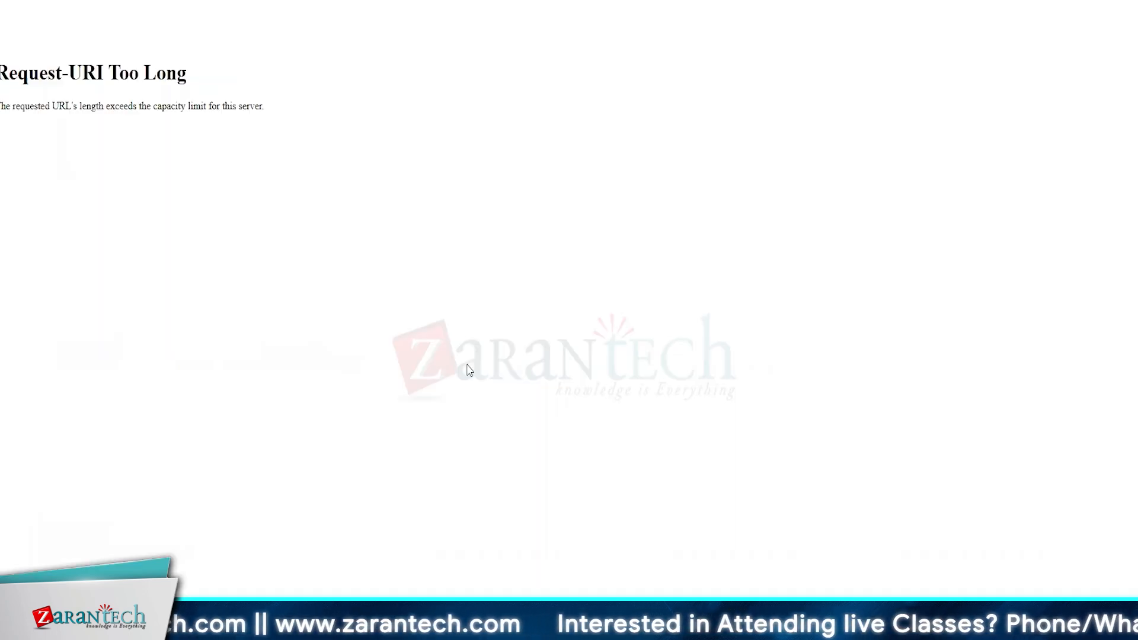
pyautogui.click(355, 9)
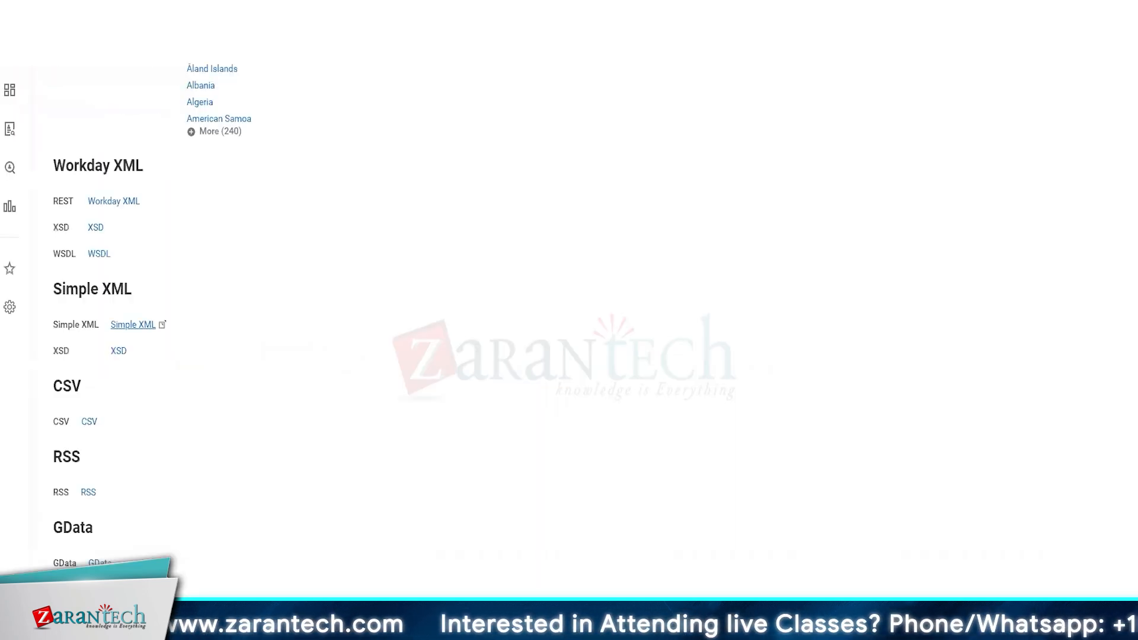
pyautogui.click(88, 422)
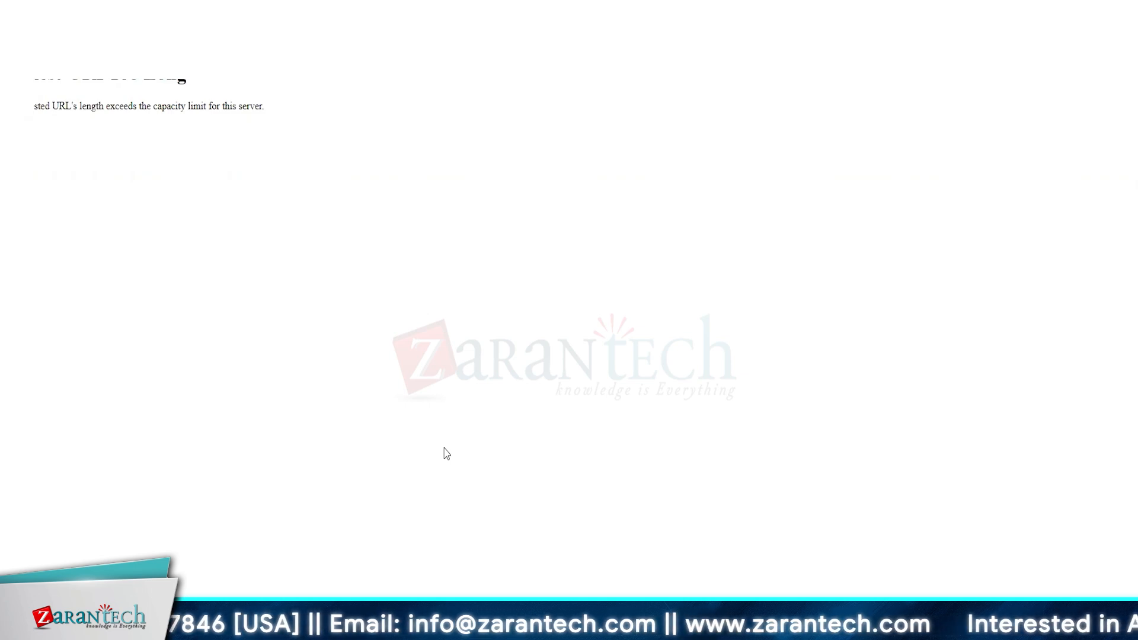
pyautogui.hotkey('alt', 'Left')
pyautogui.scroll(1, 310, 315)
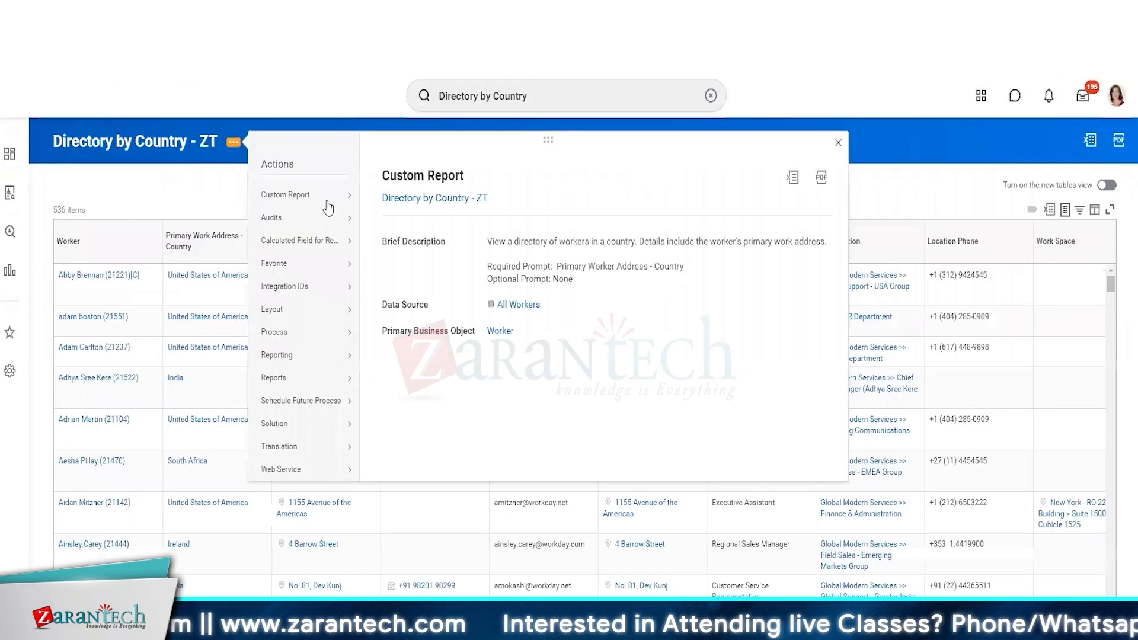
# - Edit the custom report's advanced web service options, set the Namespace to urn:com.workday.report/DirByCou_ZT and save the report
pyautogui.moveTo(355, 202)
pyautogui.click(378, 277)
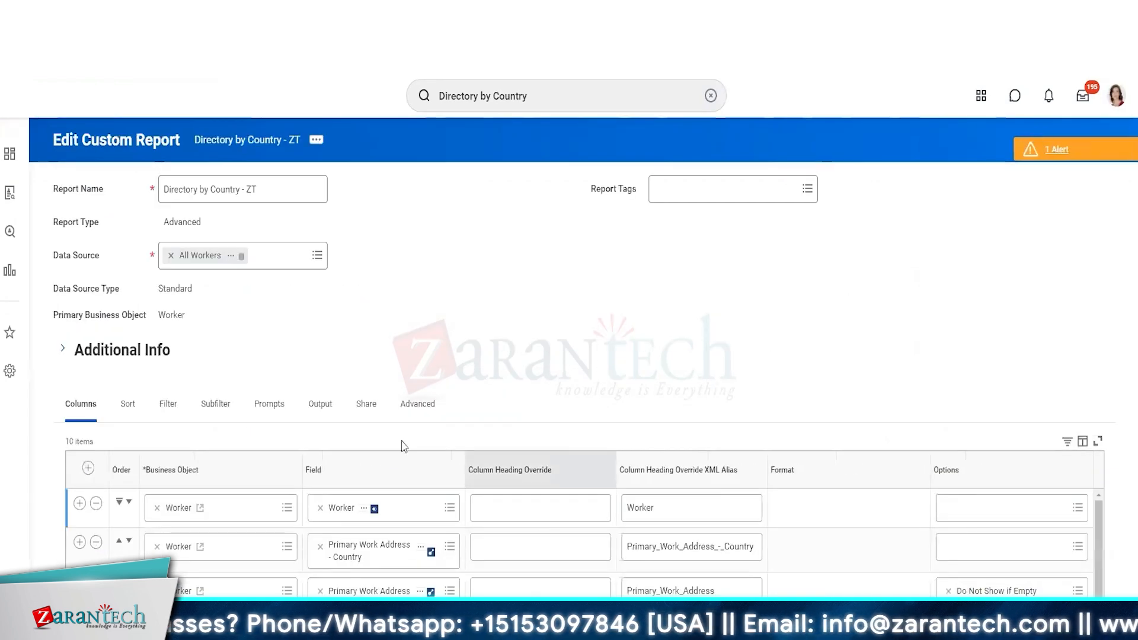
pyautogui.scroll(-5, 553, 457)
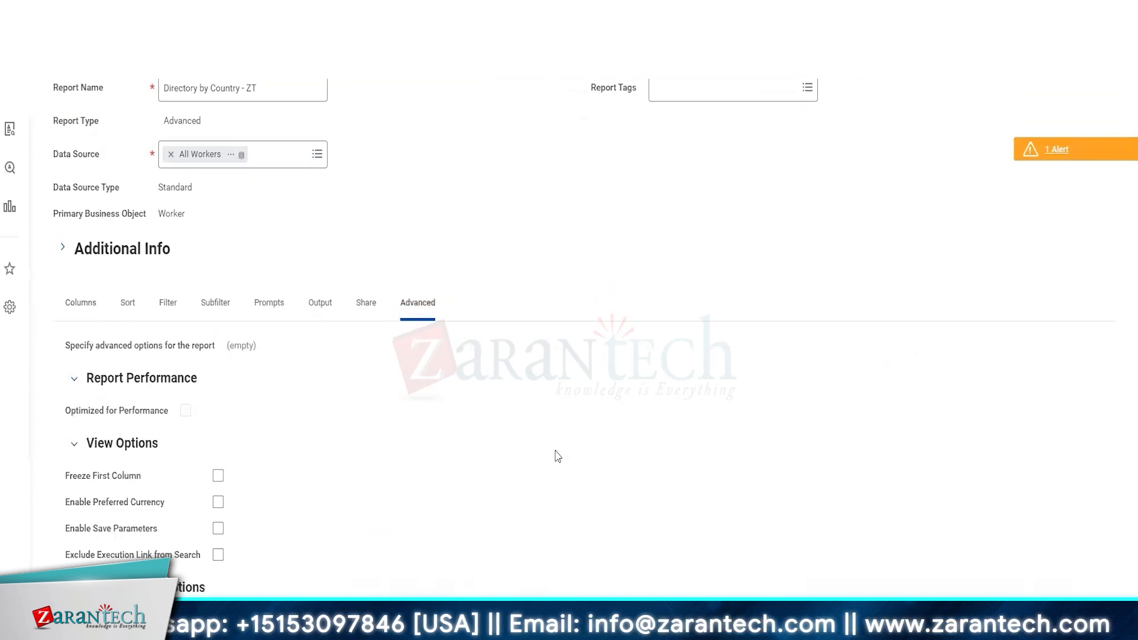
pyautogui.scroll(-2, 563, 362)
pyautogui.click(564, 360)
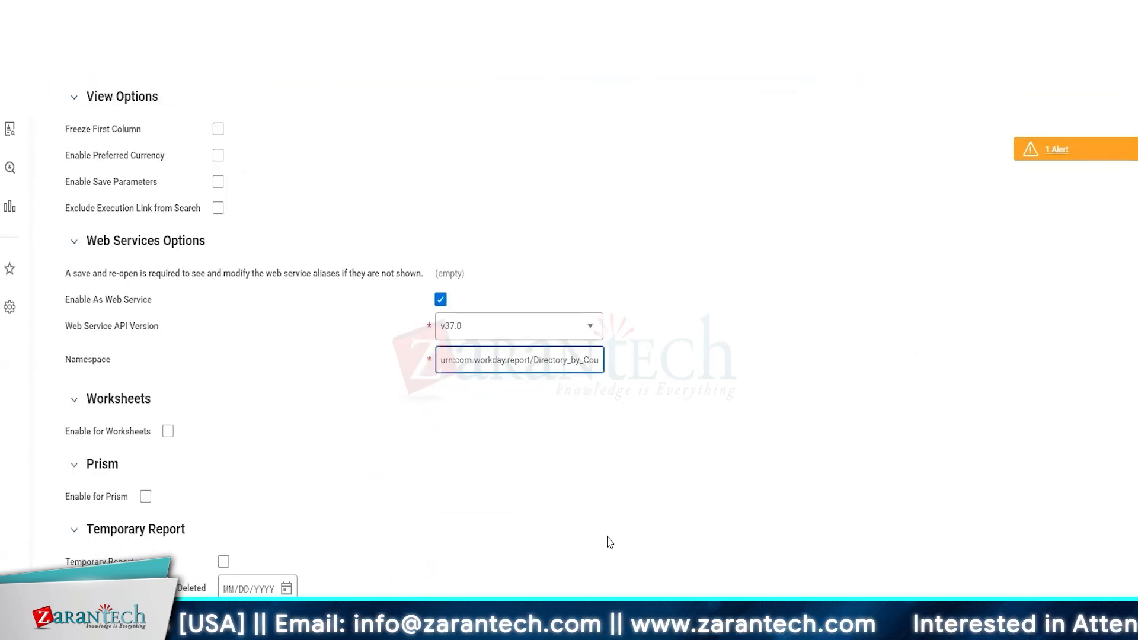
pyautogui.press('End')
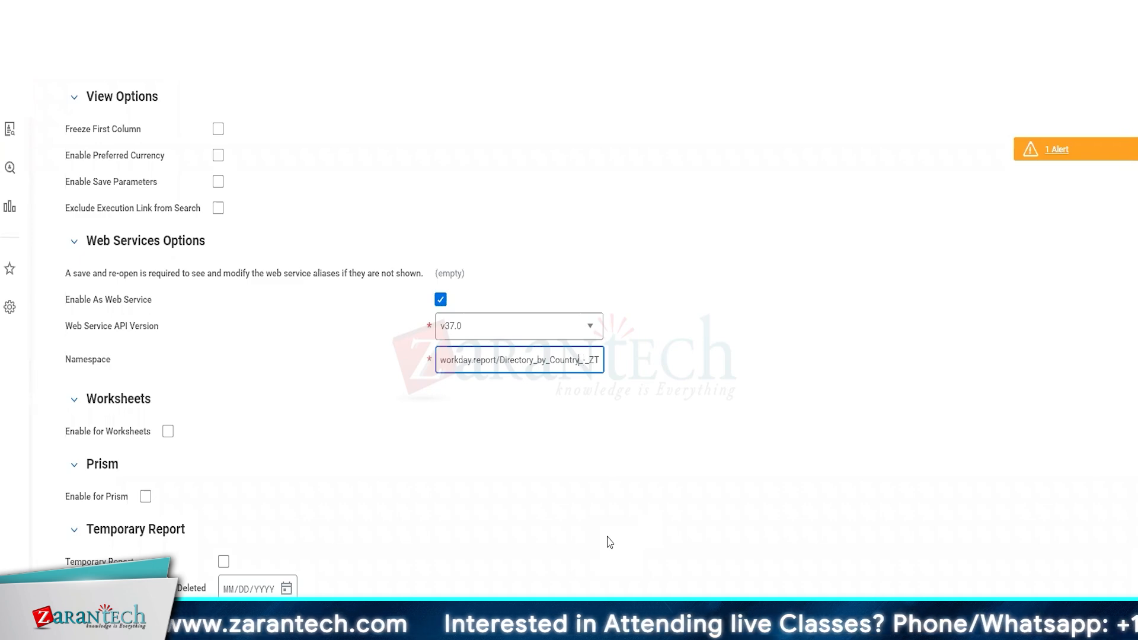
pyautogui.hotkey('ctrl', 'shift', 'Left')
pyautogui.write('D')
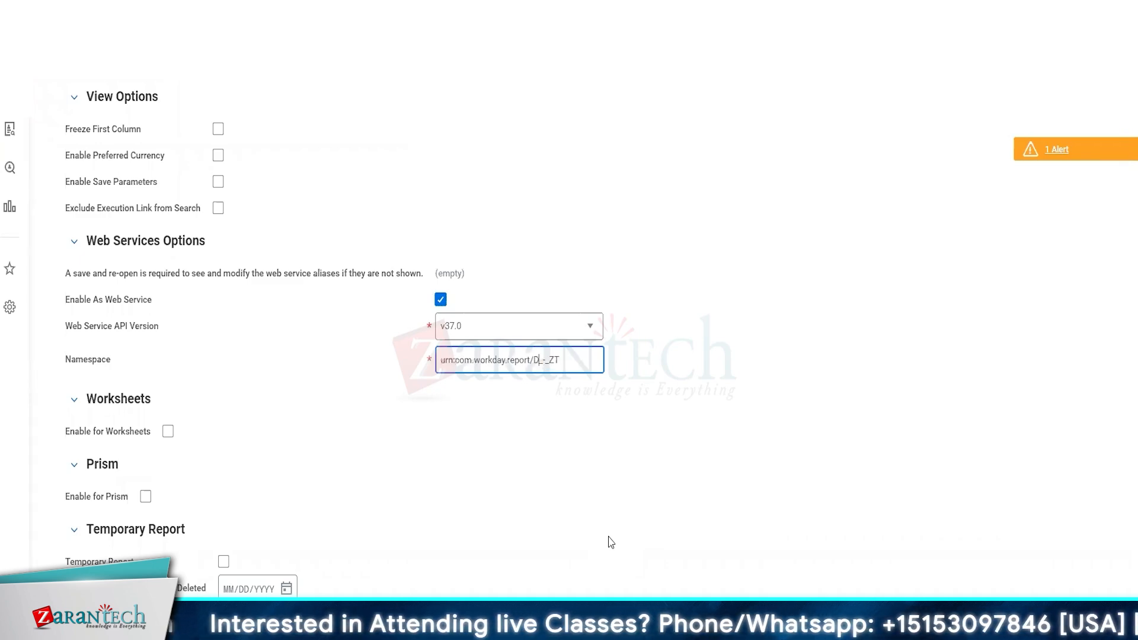
pyautogui.write('ir')
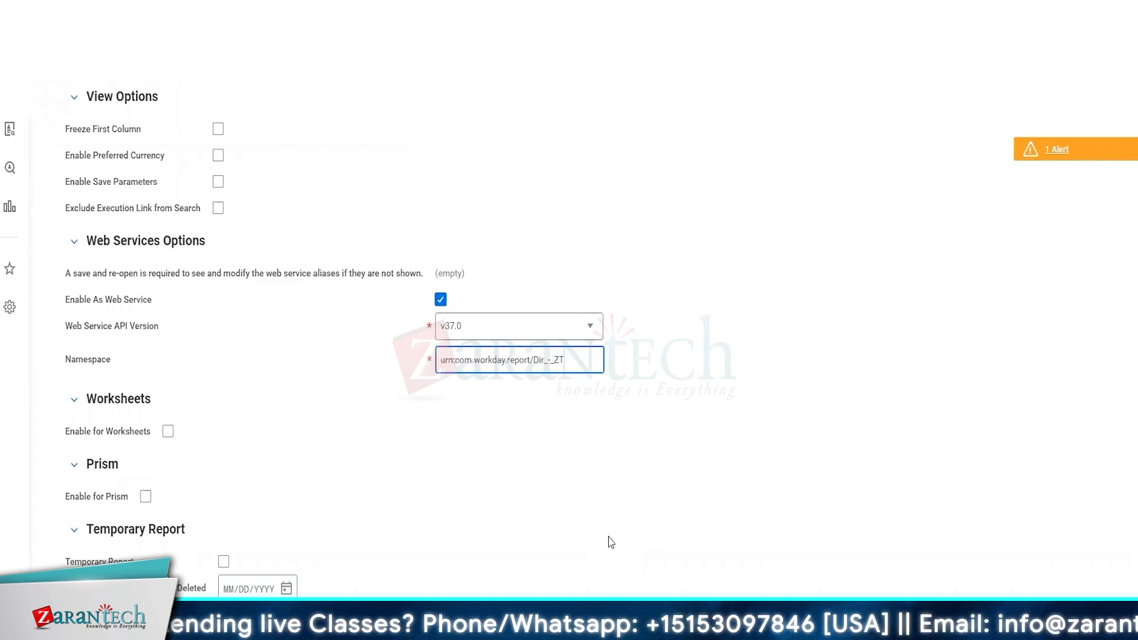
pyautogui.write('ByCou')
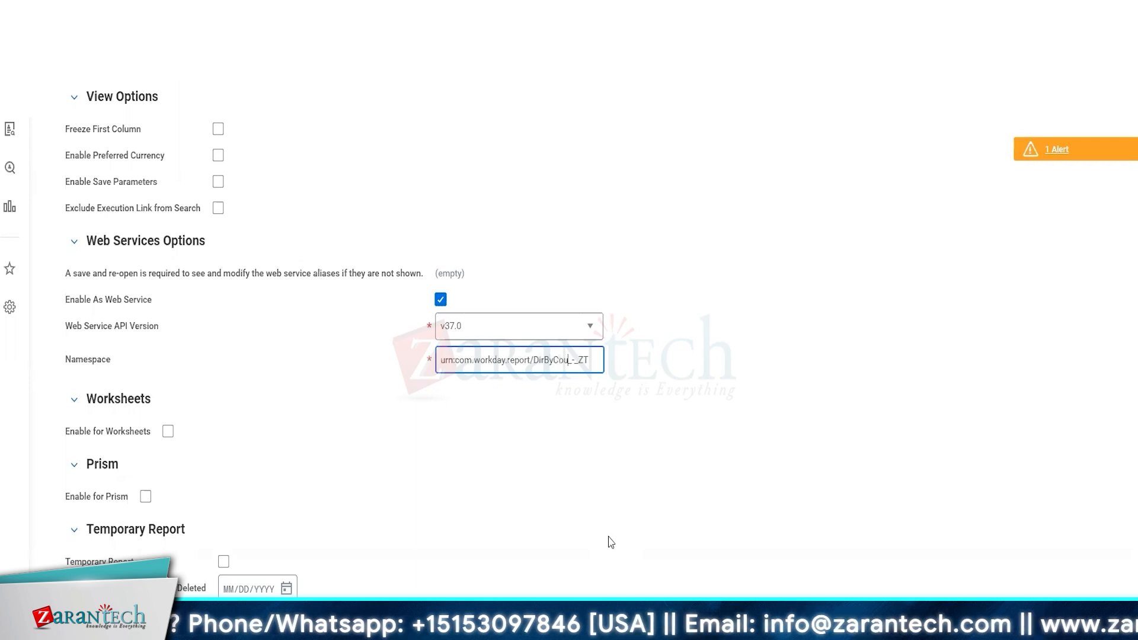
pyautogui.press('Delete')
pyautogui.press('Delete')
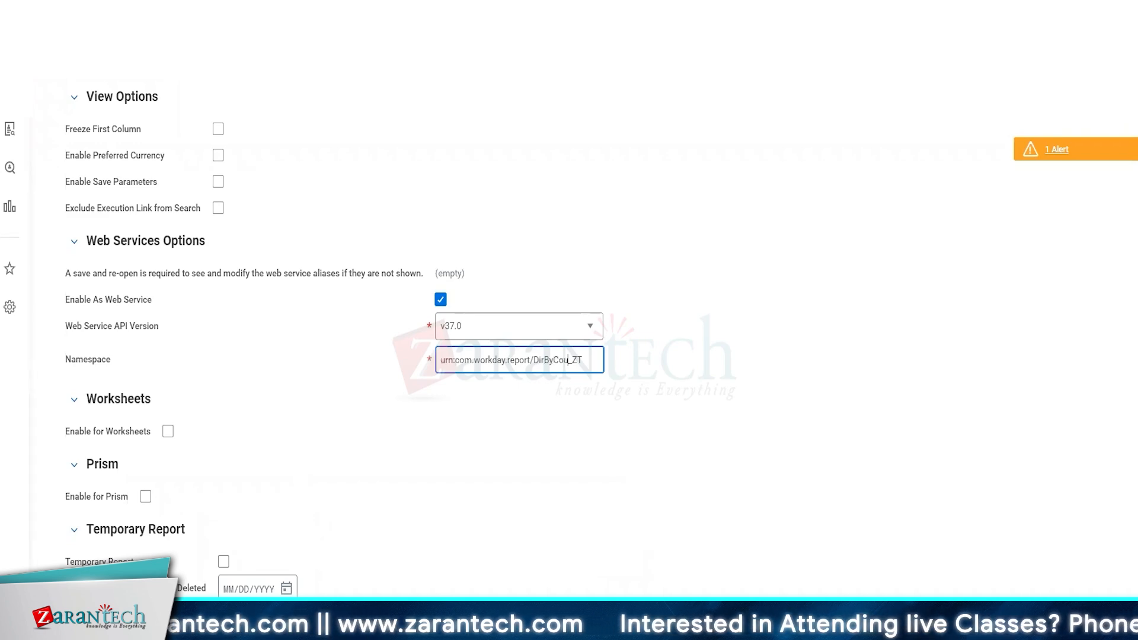
pyautogui.click(94, 618)
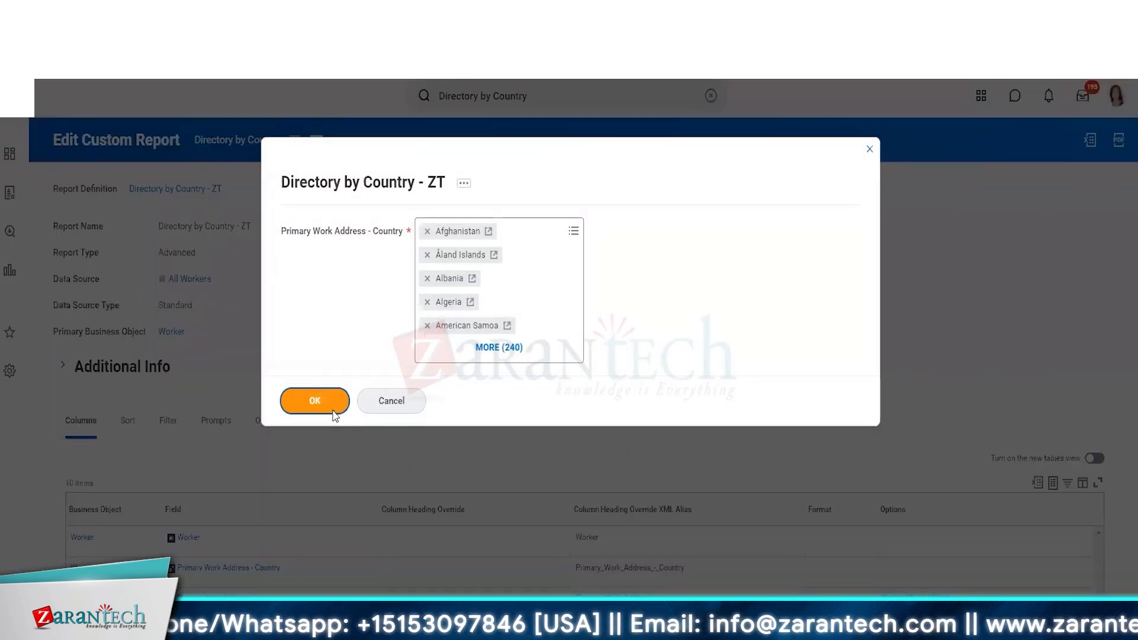
# - Run the report and rerun it with only United States of America as the Primary Work Address - Country
pyautogui.click(333, 412)
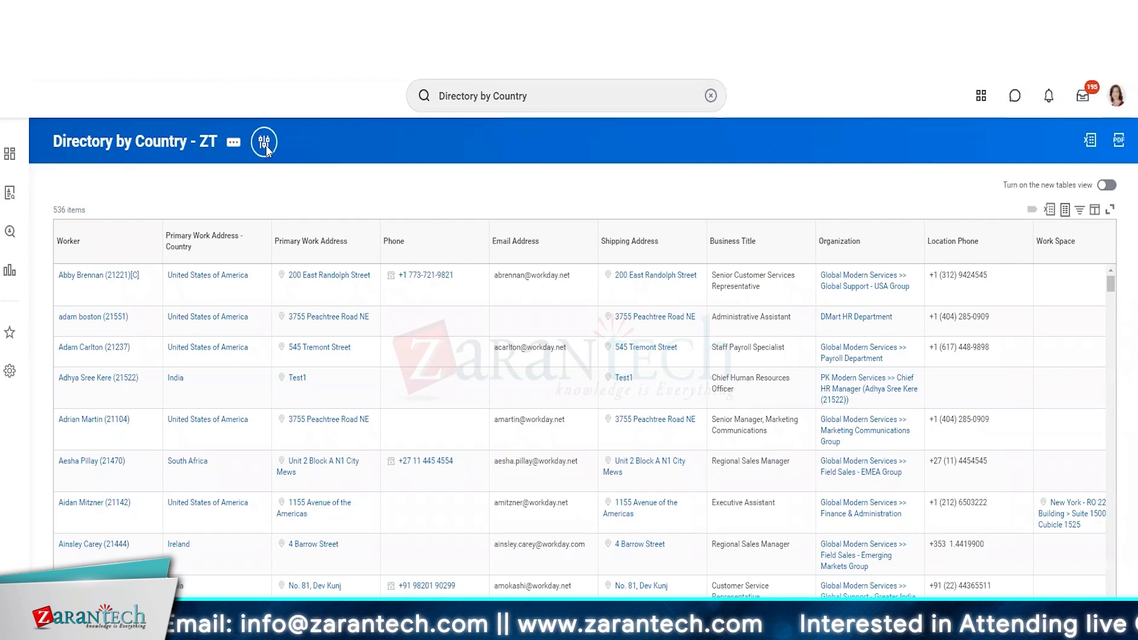
pyautogui.click(264, 142)
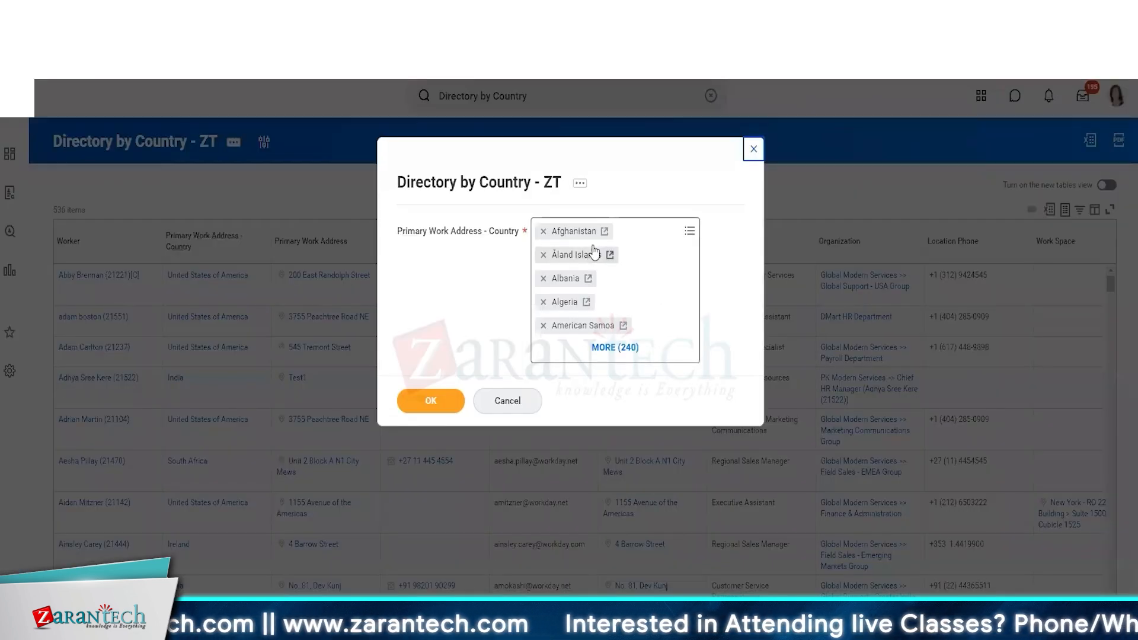
pyautogui.click(543, 231)
pyautogui.click(542, 231)
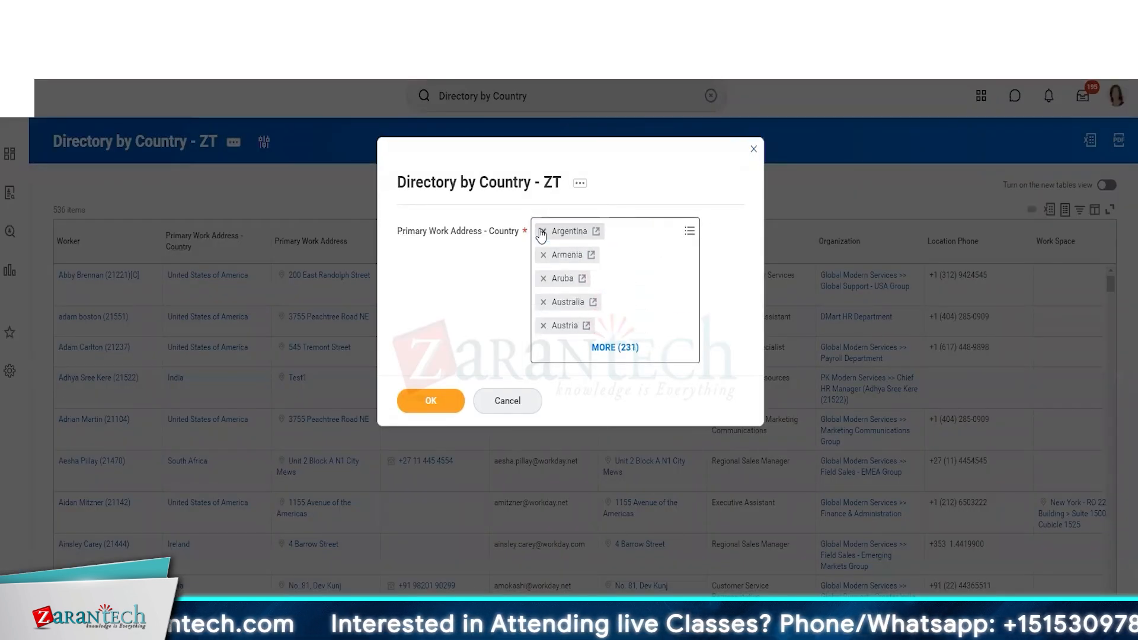
pyautogui.click(543, 231)
pyautogui.click(543, 231)
pyautogui.click(541, 232)
pyautogui.click(542, 232)
pyautogui.click(541, 232)
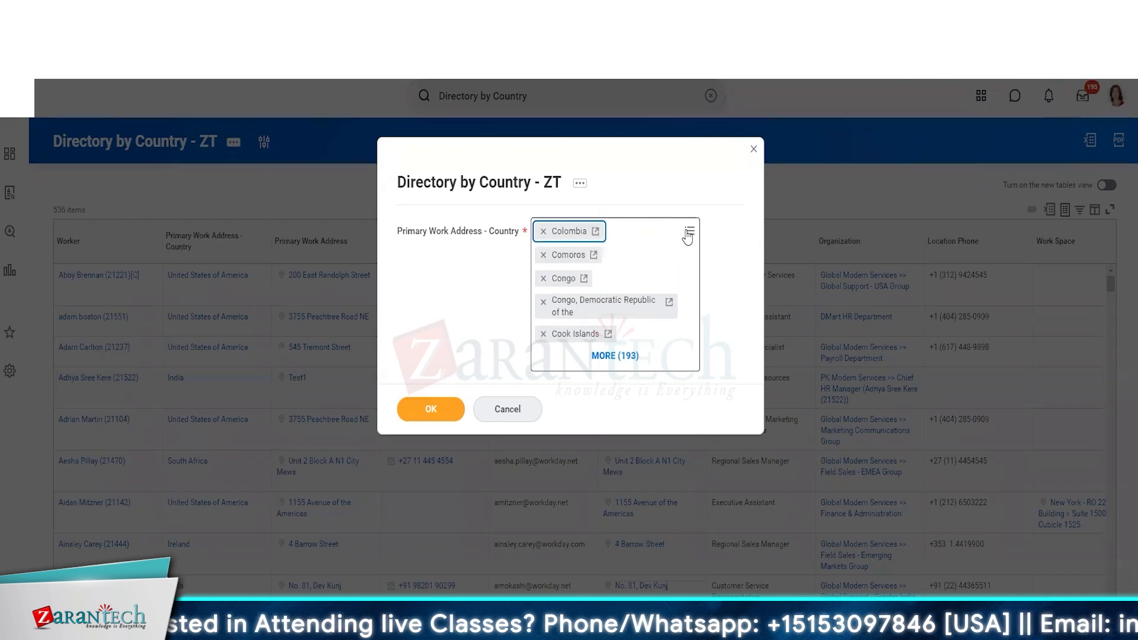
pyautogui.click(687, 233)
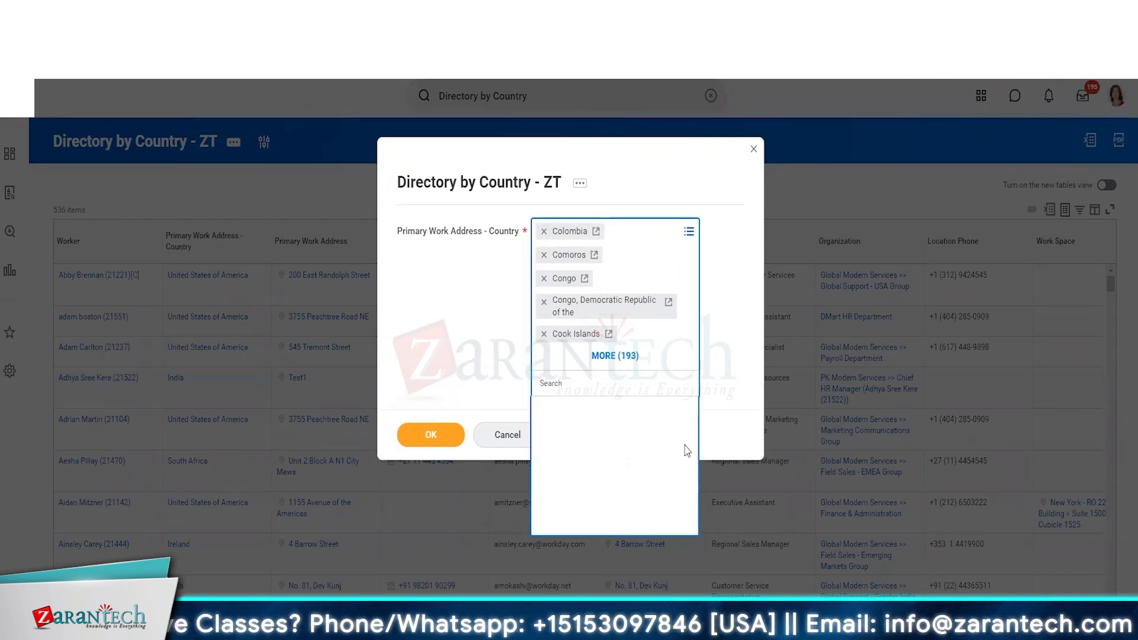
pyautogui.moveTo(693, 417); pyautogui.dragTo(681, 614)
pyautogui.hotkey('ctrl', 'a')
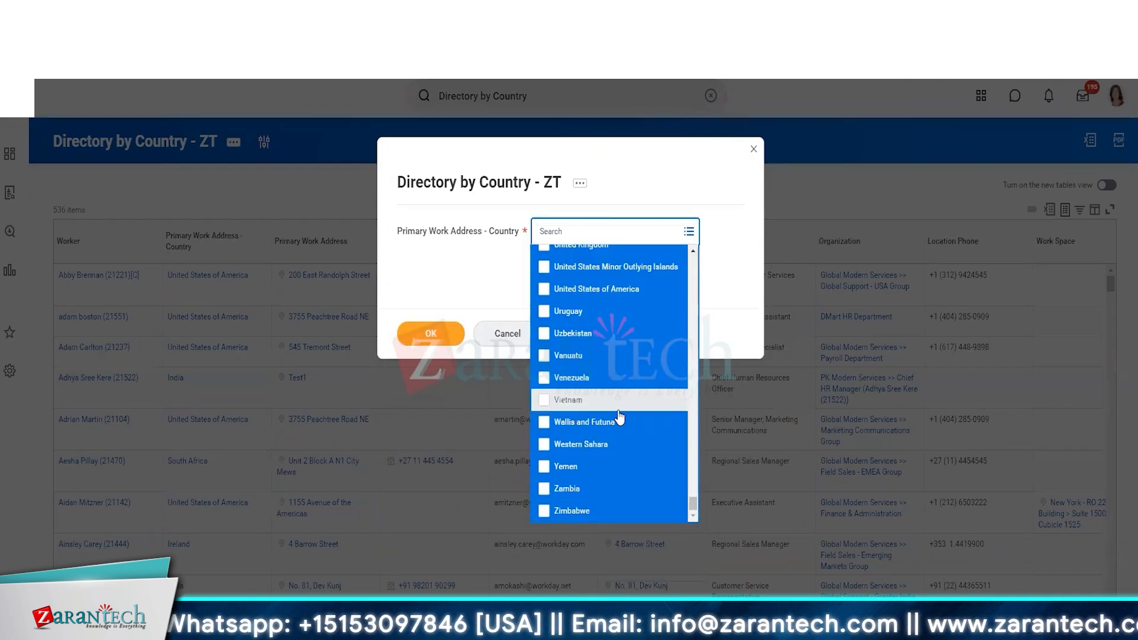
pyautogui.click(540, 290)
pyautogui.click(445, 337)
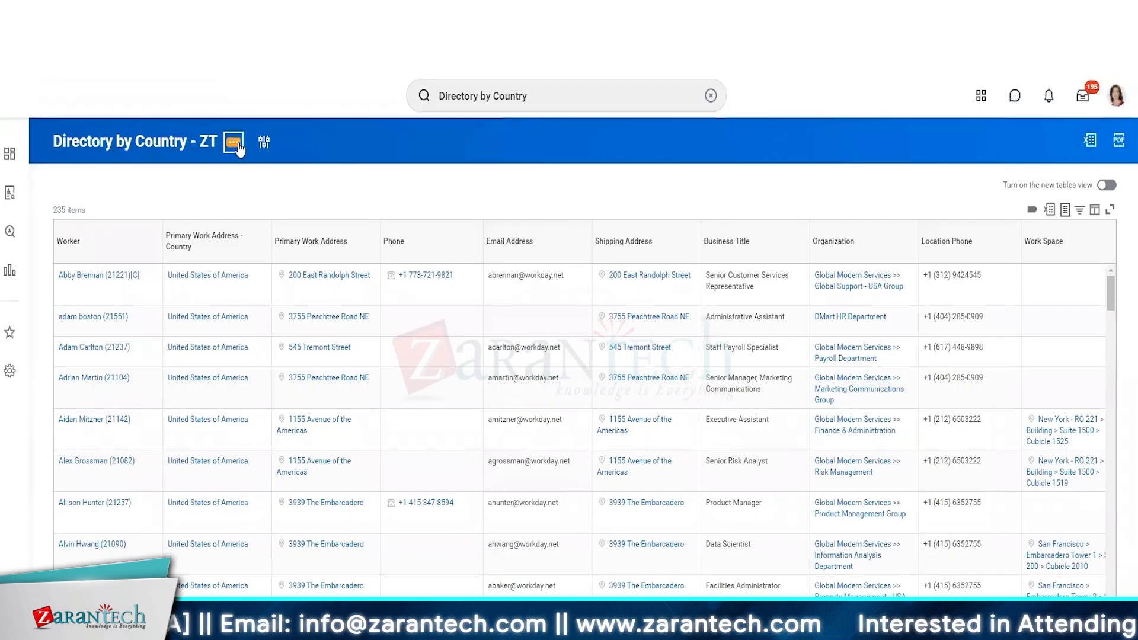
# - Open the View URLs Web Service prompt of the Directory by Country - ZT report in a new tab
pyautogui.click(232, 142)
pyautogui.moveTo(314, 473)
pyautogui.rightClick(402, 473)
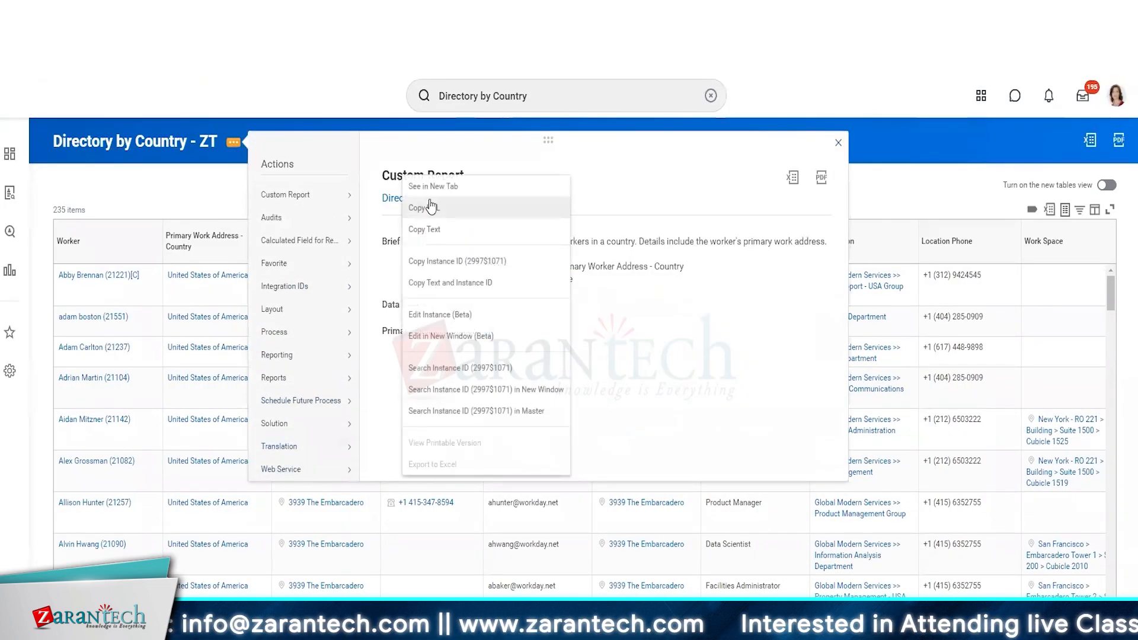
pyautogui.click(430, 187)
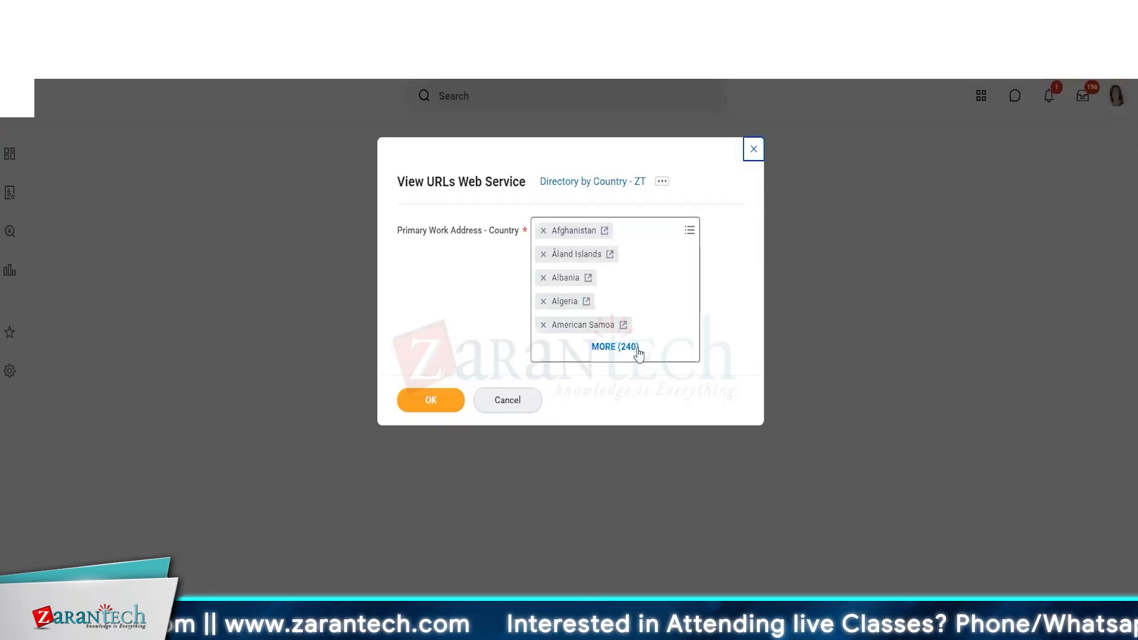
# - Remove the leading countries one at a time, starting with Afghanistan, from the Primary Work Address - Country prompt
pyautogui.click(614, 346)
pyautogui.scroll(-5, 656, 350)
pyautogui.scroll(6, 655, 350)
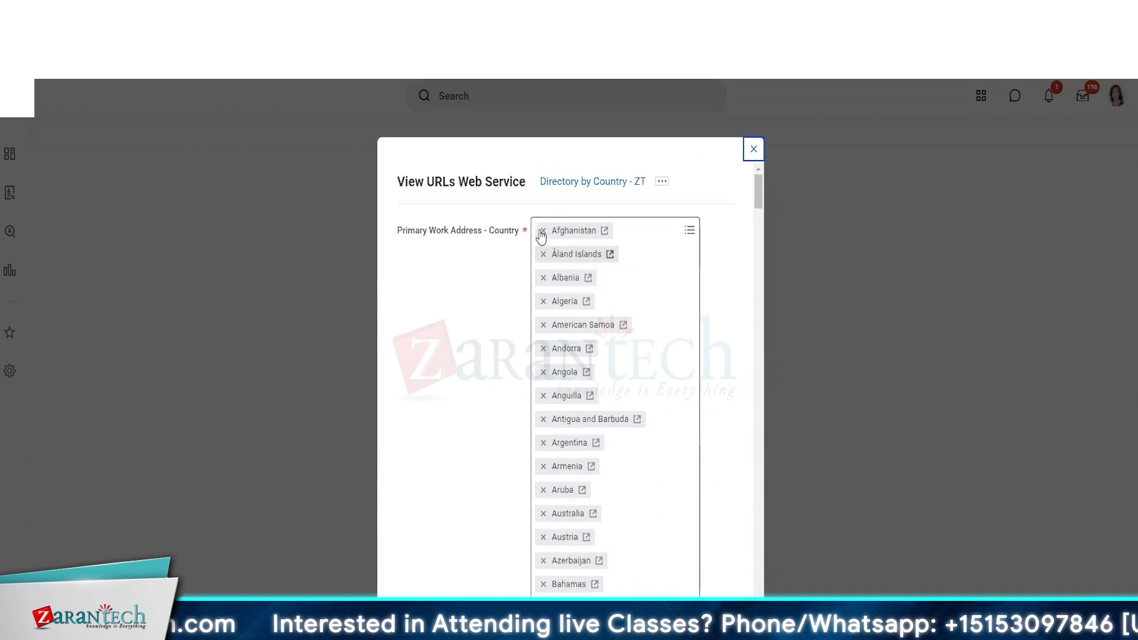
pyautogui.click(543, 231)
pyautogui.click(543, 231)
pyautogui.click(543, 231)
pyautogui.click(543, 231)
pyautogui.click(543, 231)
pyautogui.click(543, 231)
pyautogui.click(543, 231)
# - Clear all remaining countries and choose only United States of America as the Primary Work Address - Country
pyautogui.click(697, 298)
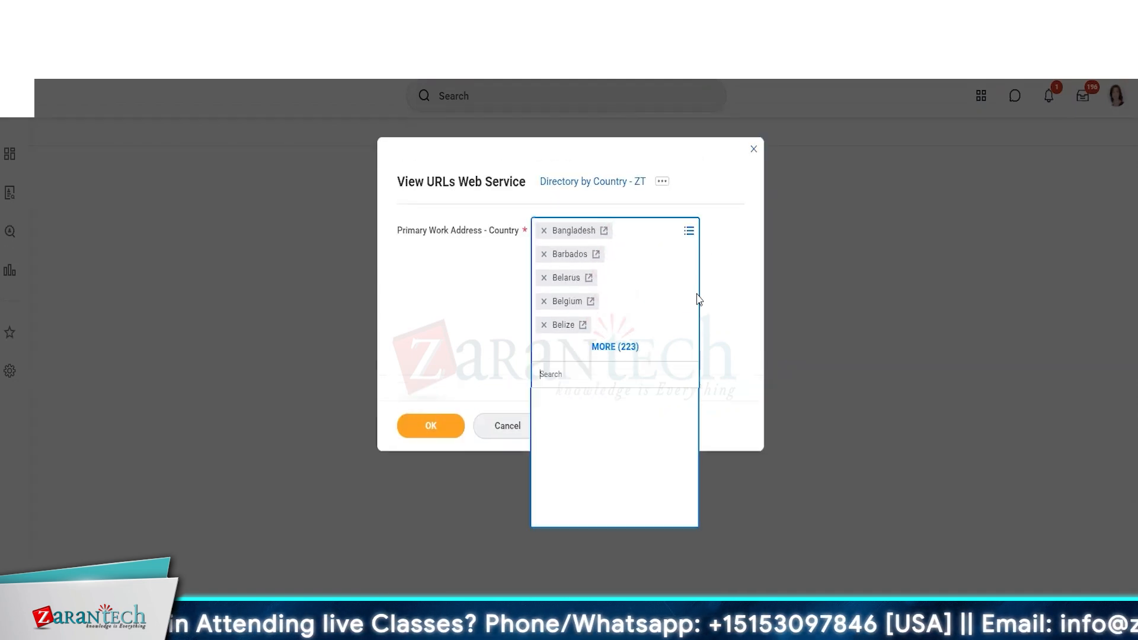
pyautogui.moveTo(692, 407); pyautogui.dragTo(680, 631)
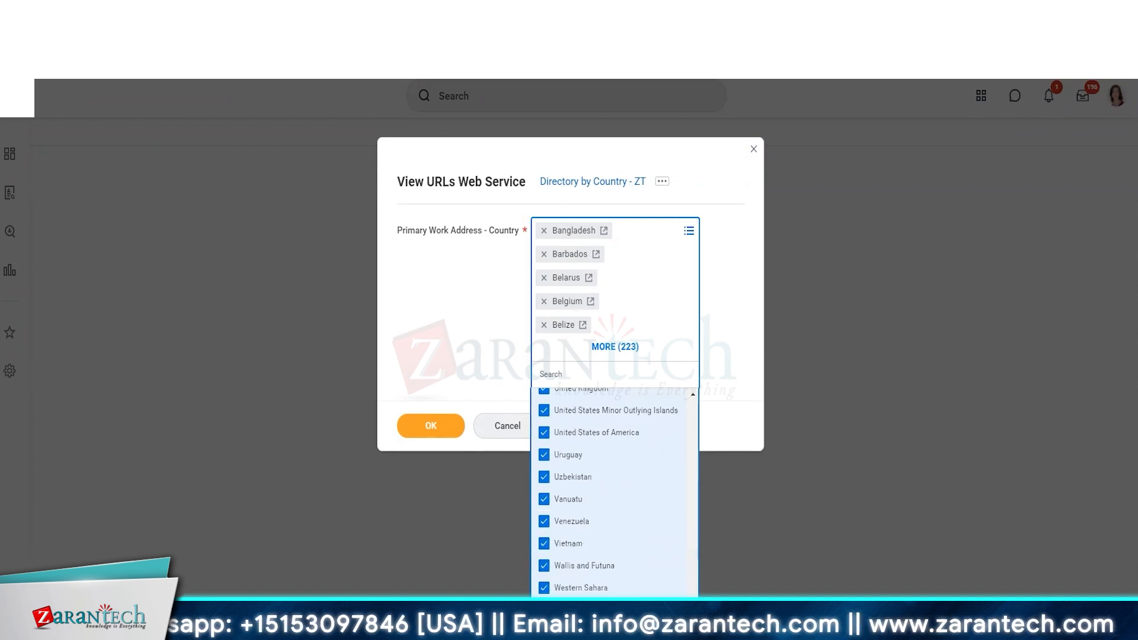
pyautogui.hotkey('ctrl', 'a')
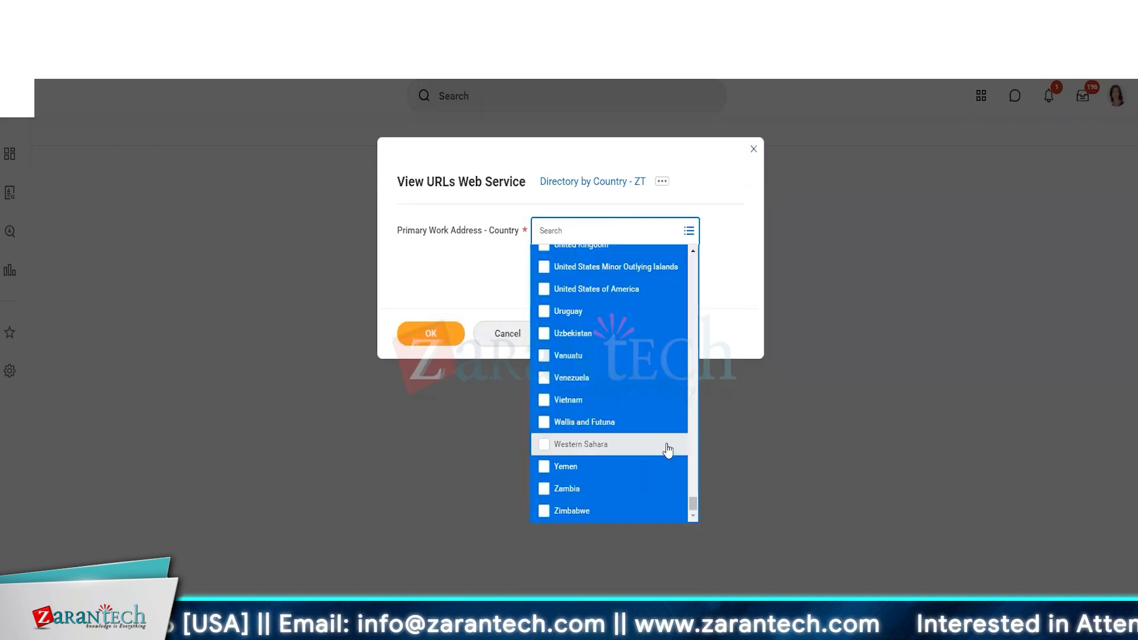
pyautogui.click(561, 296)
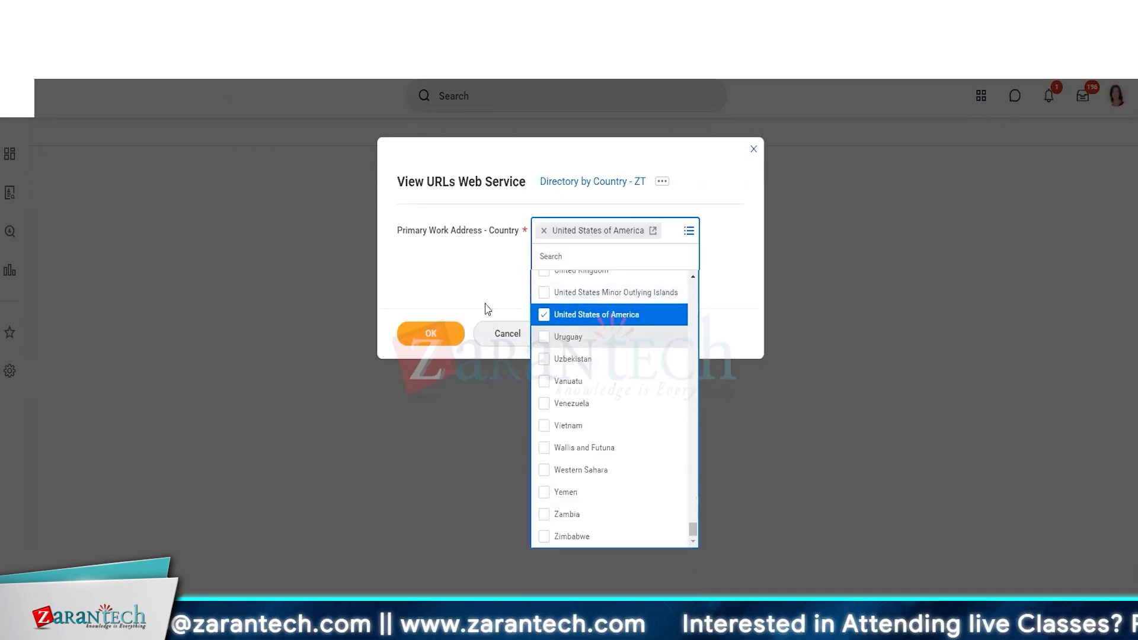
pyautogui.click(479, 294)
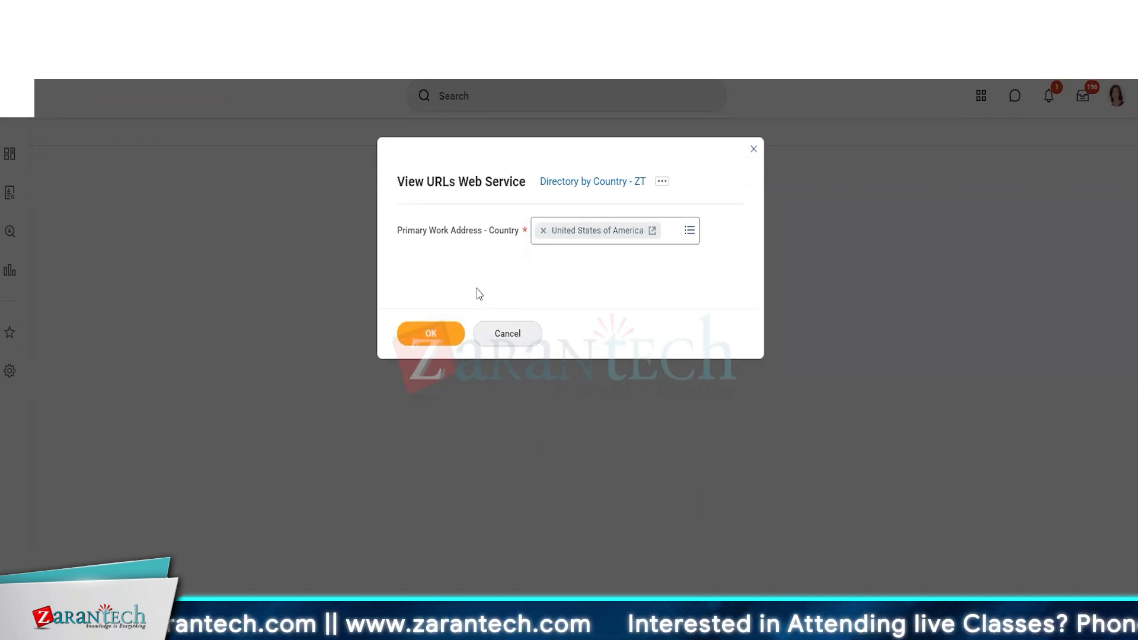
# - Submit the View URLs Web Service prompt and try to open the Workday XML REST output, cancelling its sign-in request
pyautogui.click(428, 337)
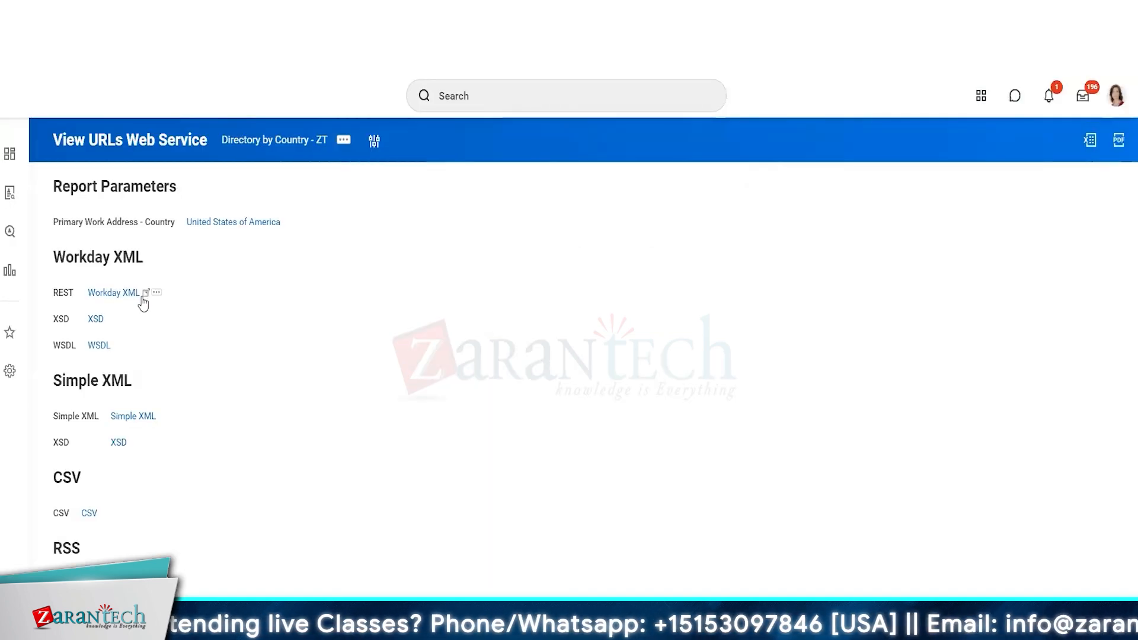
pyautogui.click(145, 294)
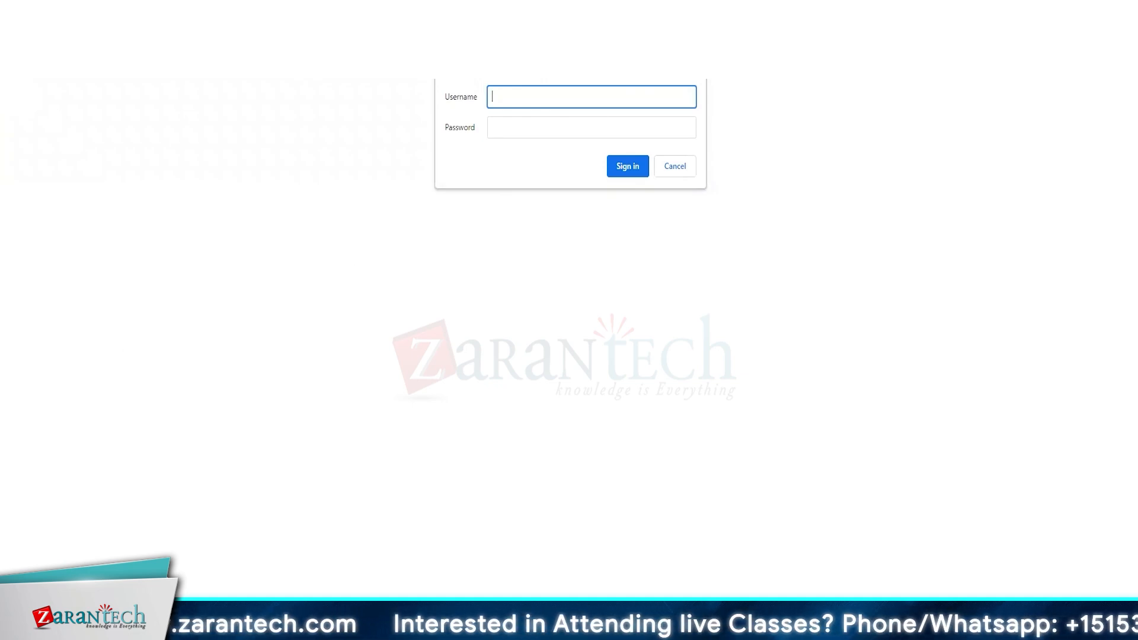
pyautogui.click(689, 164)
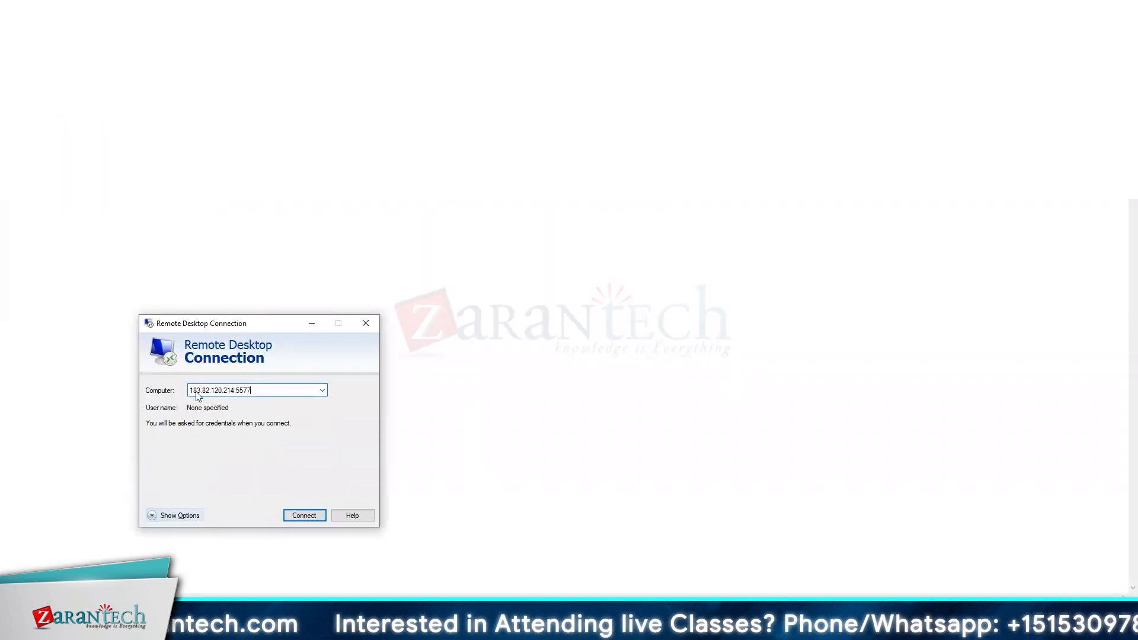
pyautogui.click(153, 451)
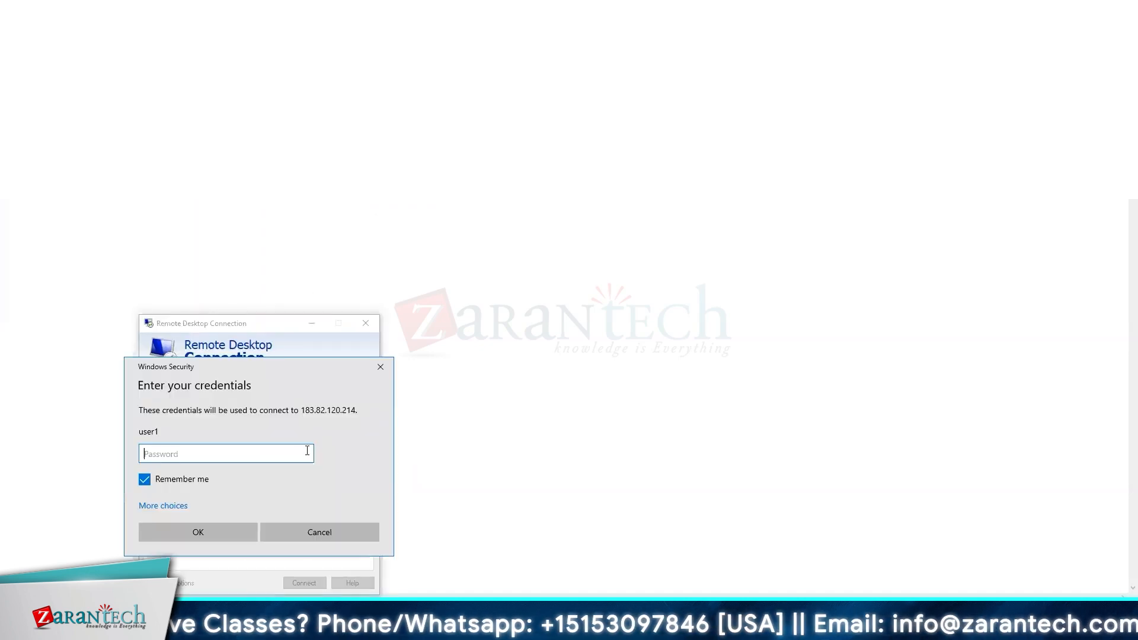
pyautogui.hotkey('ctrl', 'v')
pyautogui.click(218, 532)
pyautogui.click(296, 558)
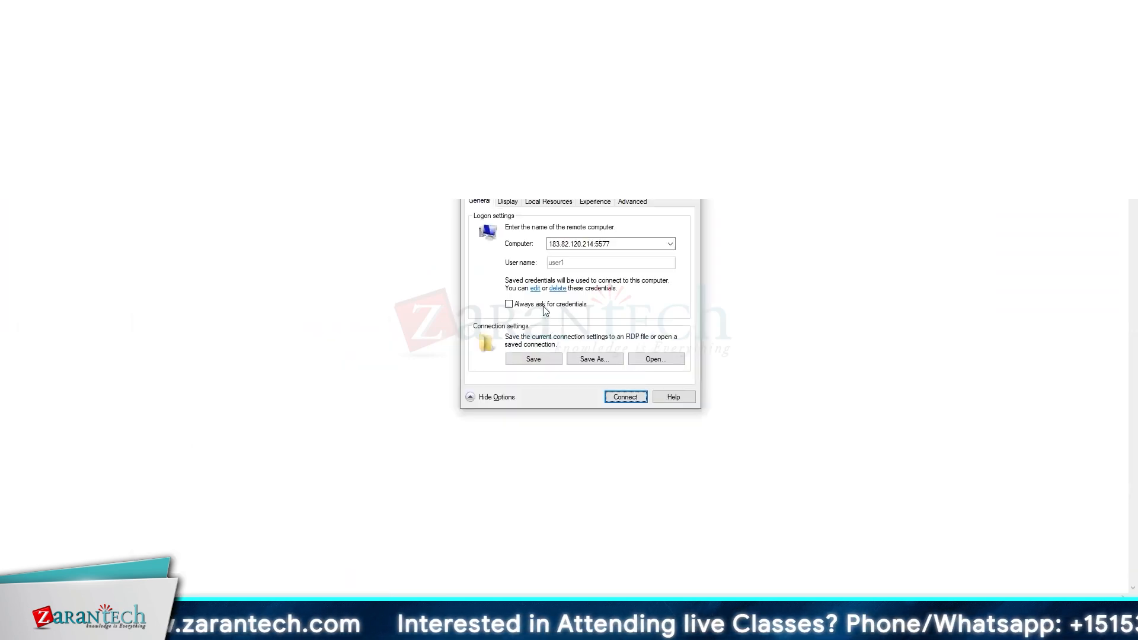
# - Enable Always ask for credentials for the remote connection and connect again with the account password
pyautogui.click(543, 305)
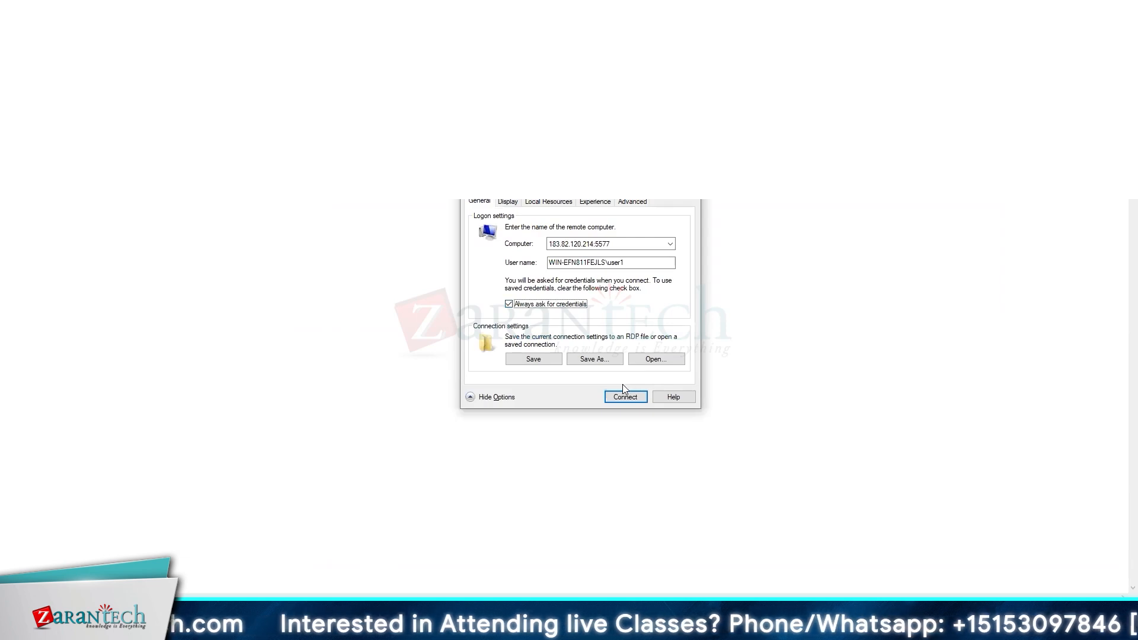
pyautogui.click(625, 397)
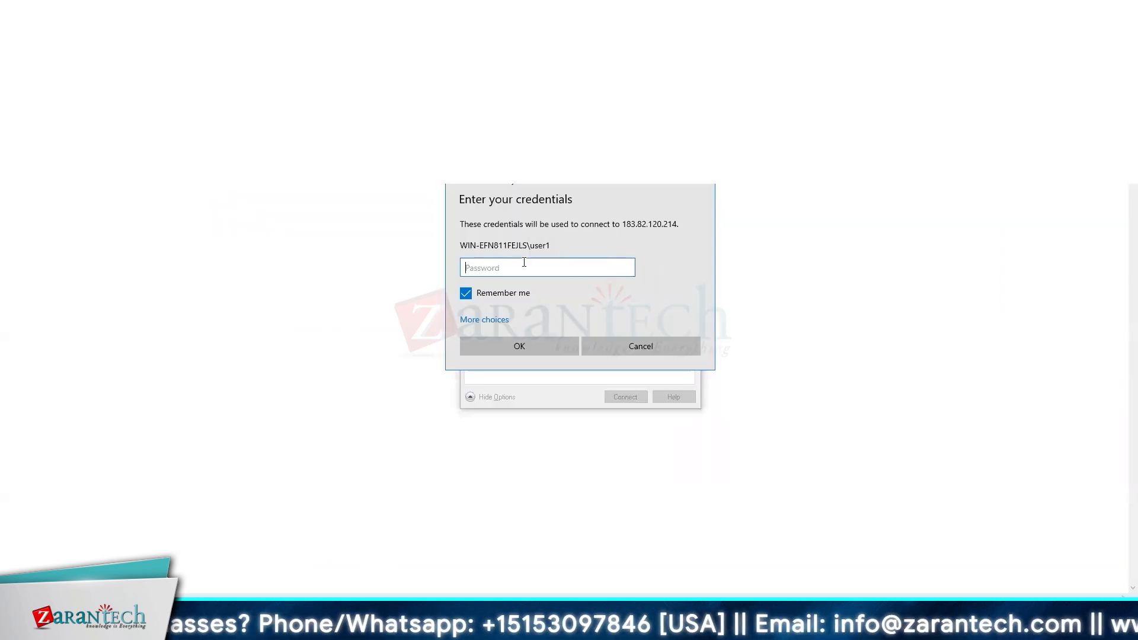
pyautogui.hotkey('ctrl', 'v')
pyautogui.click(532, 348)
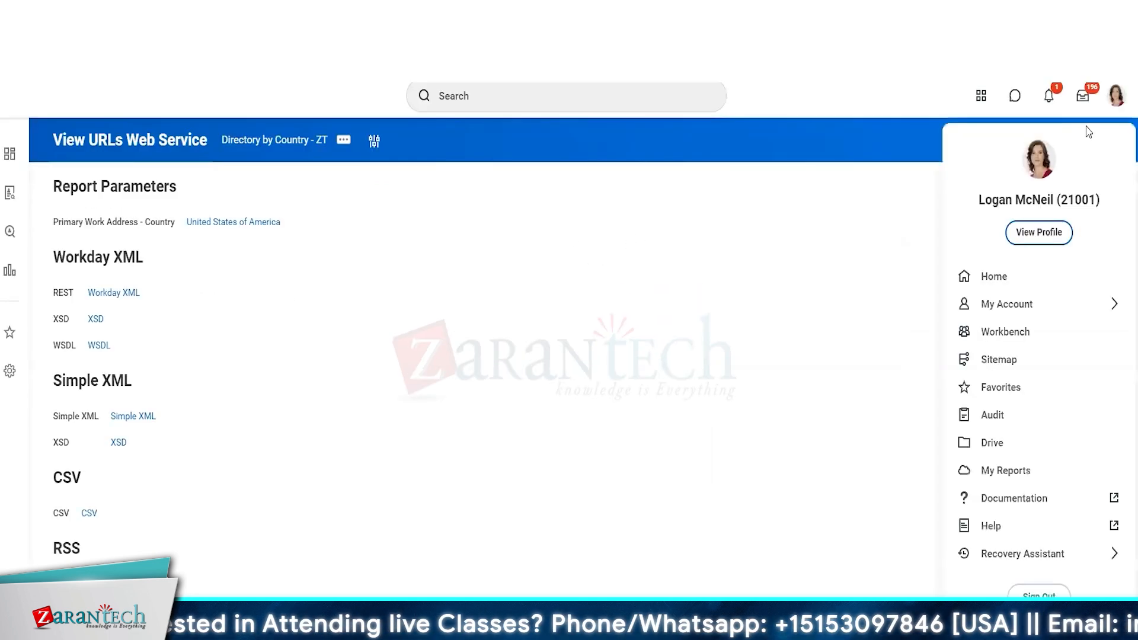
# - Return to Workday, open the signed-in worker's profile and open their Workday account for editing
pyautogui.click(1048, 236)
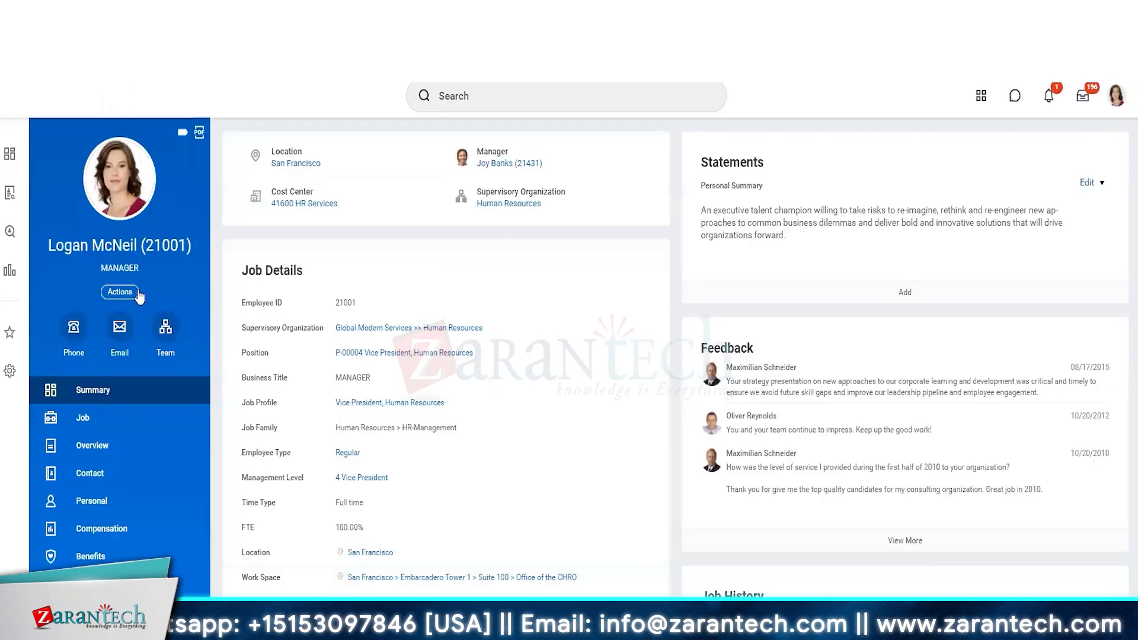
pyautogui.click(120, 291)
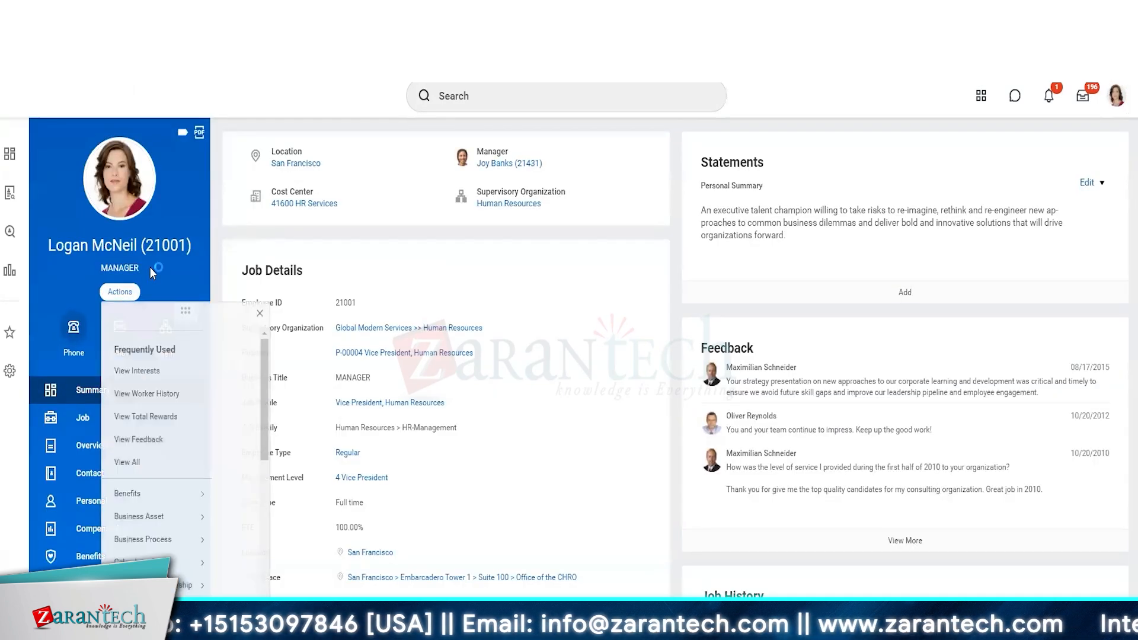
pyautogui.scroll(-3, 160, 522)
pyautogui.moveTo(168, 541)
pyautogui.scroll(-3, 168, 540)
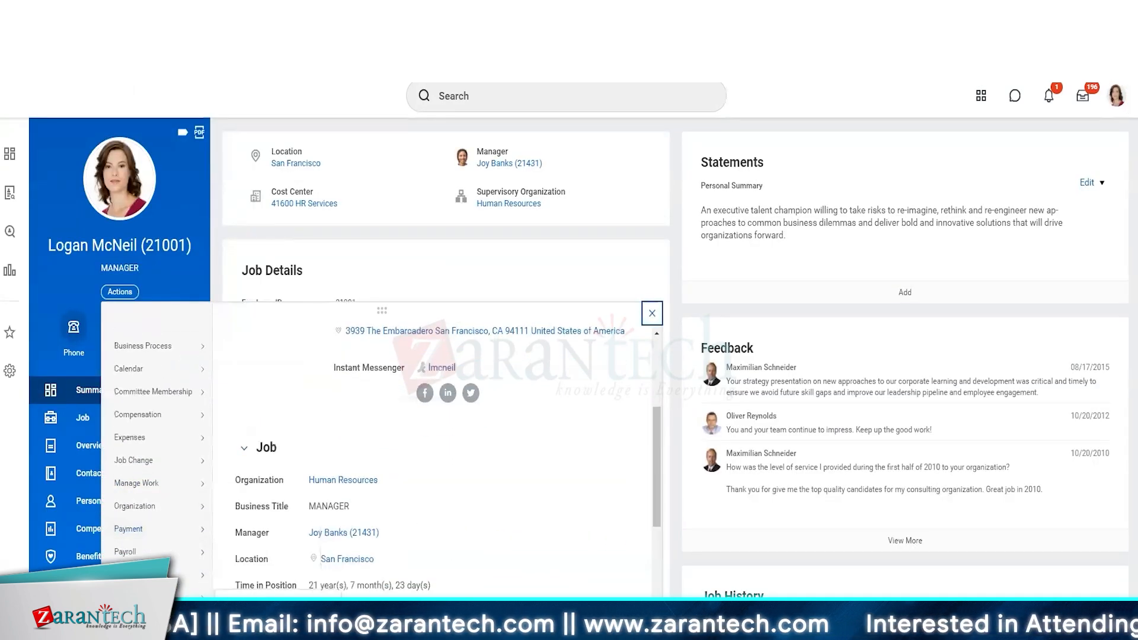
pyautogui.scroll(-3, 167, 540)
pyautogui.scroll(-5, 168, 541)
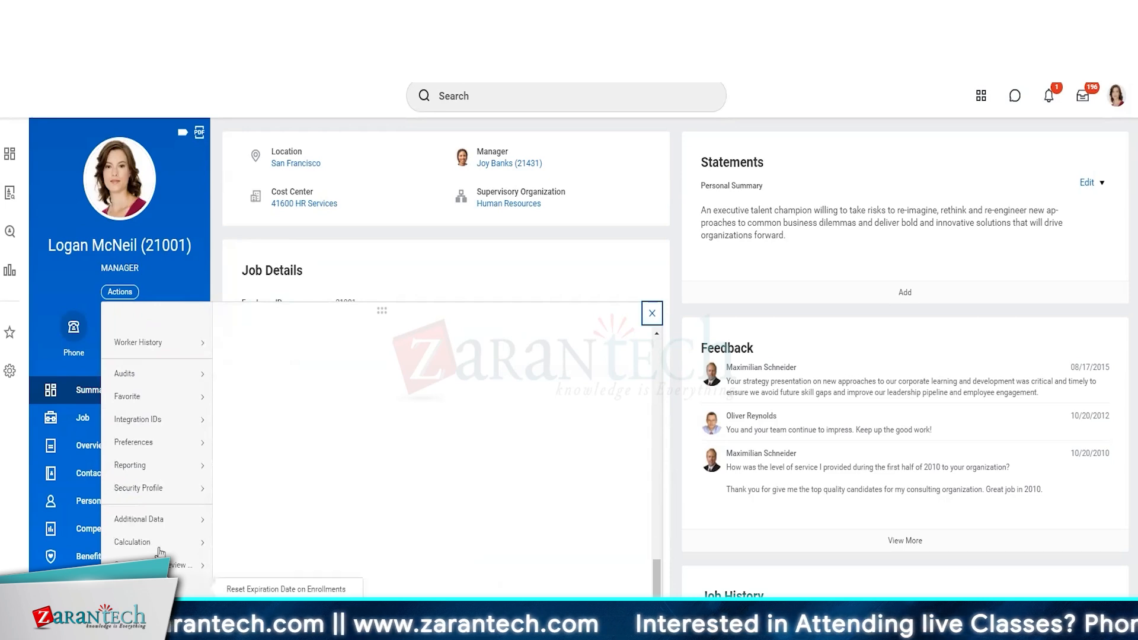
pyautogui.moveTo(178, 488)
pyautogui.click(276, 348)
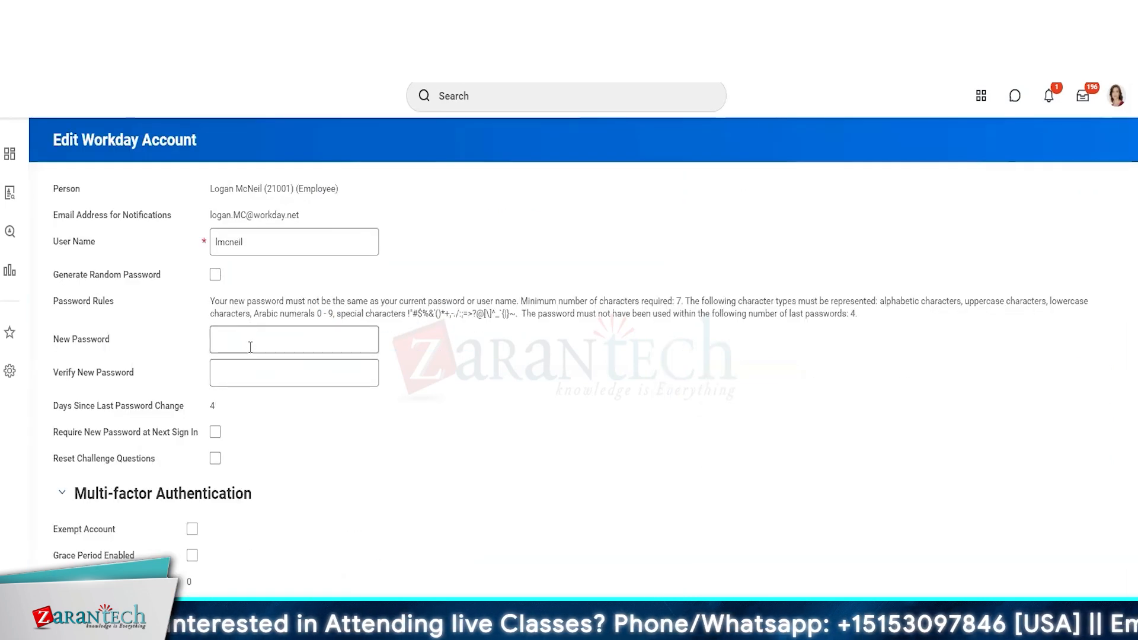
# - Enter and verify a new password for the Workday account and submit the change
pyautogui.click(250, 346)
pyautogui.write('••••••')
pyautogui.press('Tab')
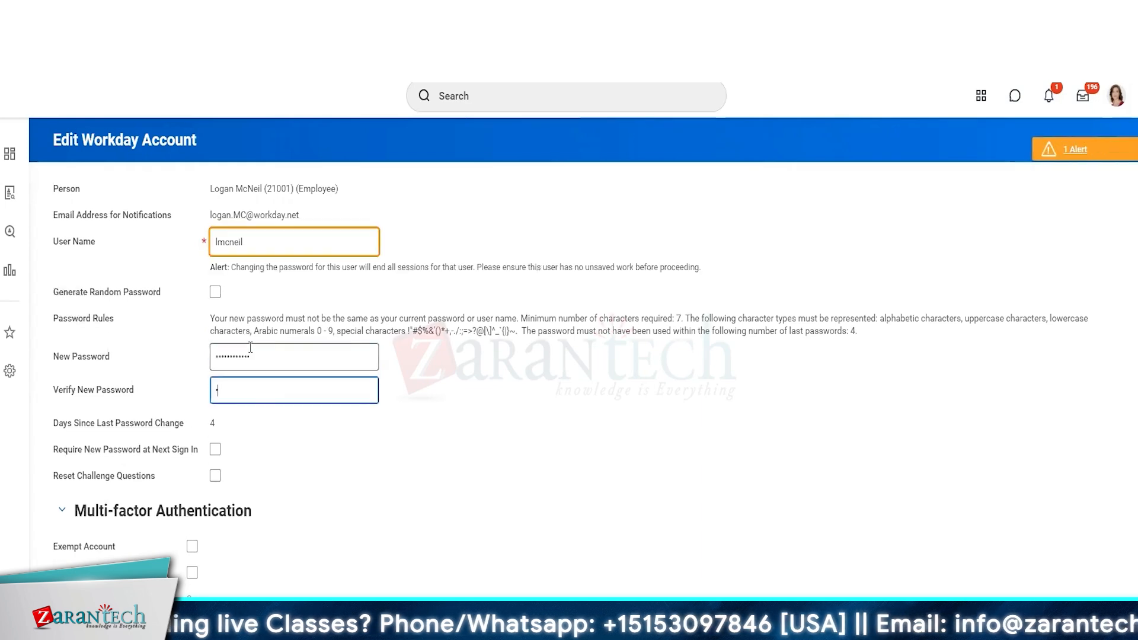
pyautogui.write('•••••')
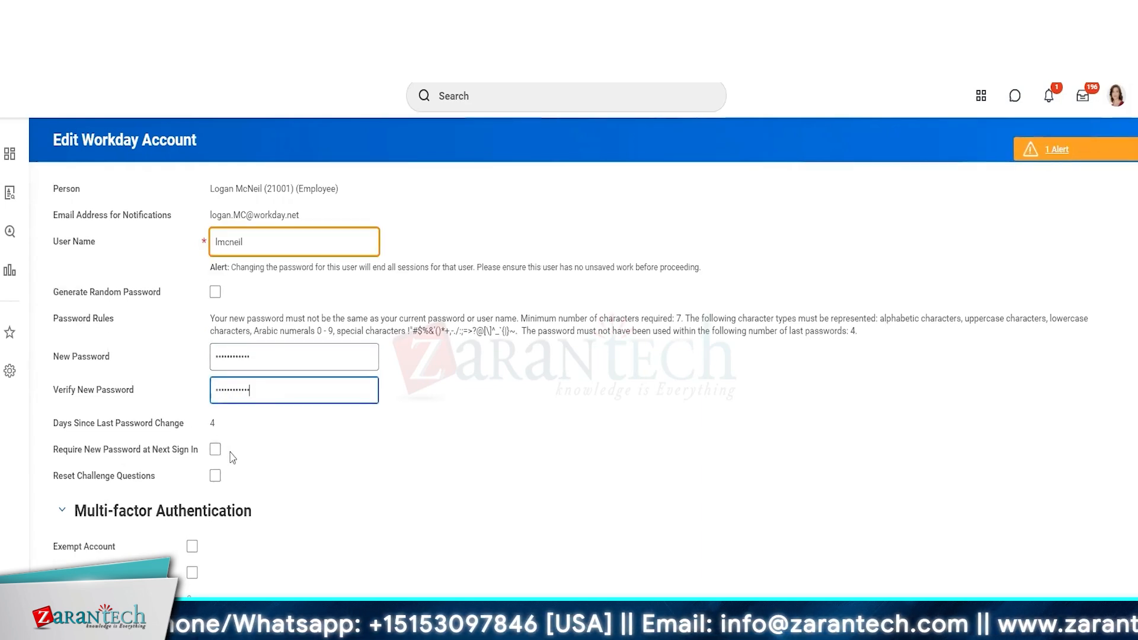
pyautogui.click(80, 616)
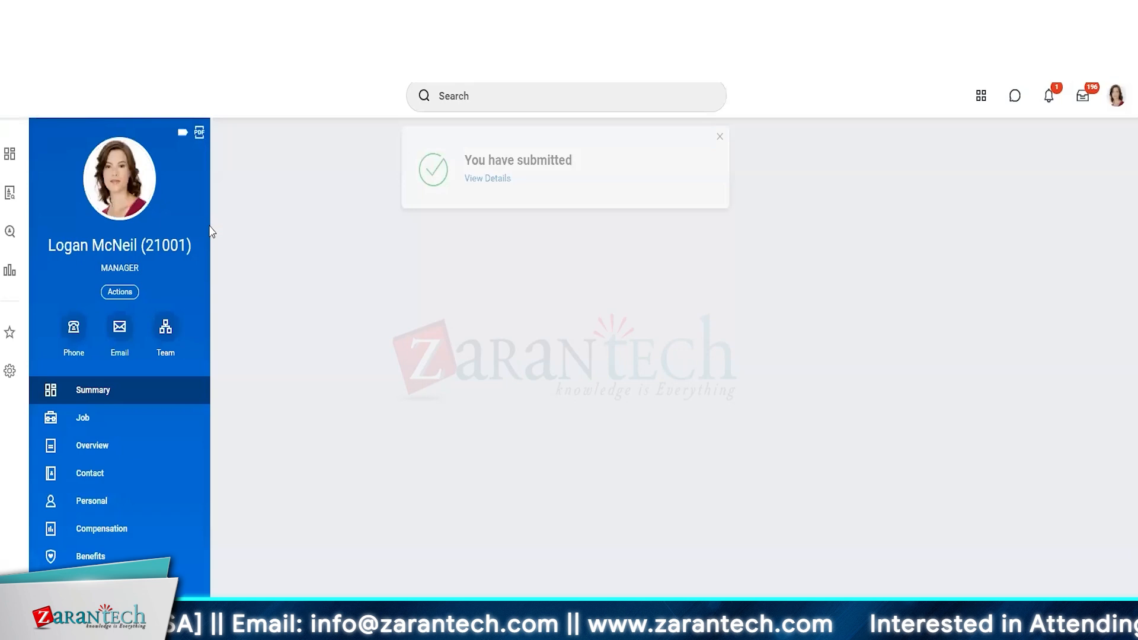
pyautogui.moveTo(210, 226); pyautogui.dragTo(245, 234)
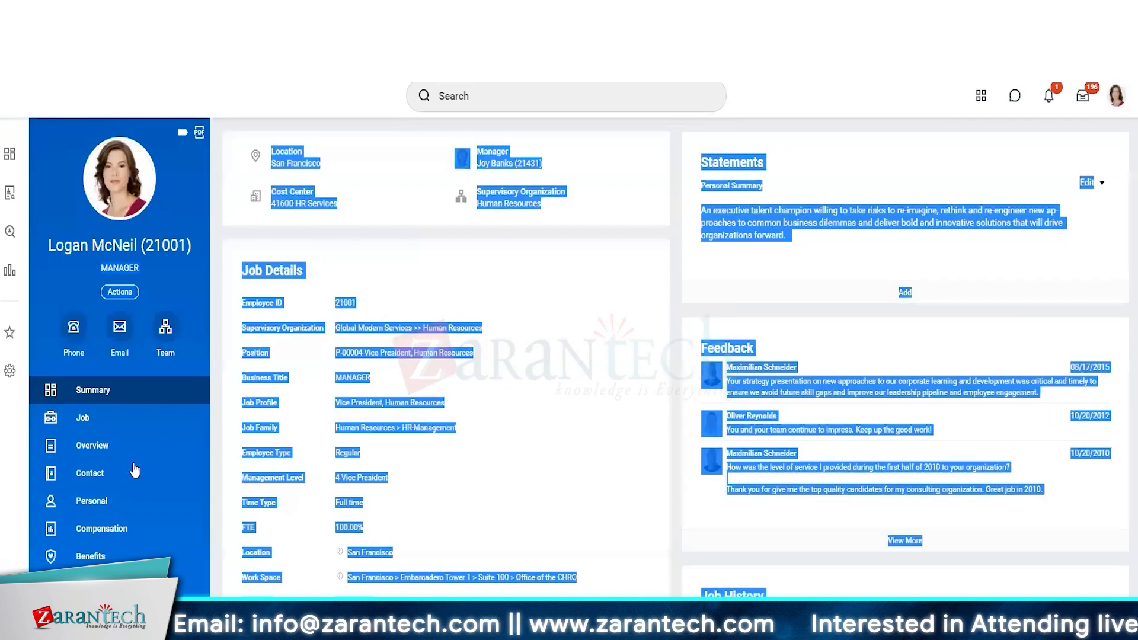
pyautogui.click(135, 293)
pyautogui.scroll(-10, 164, 514)
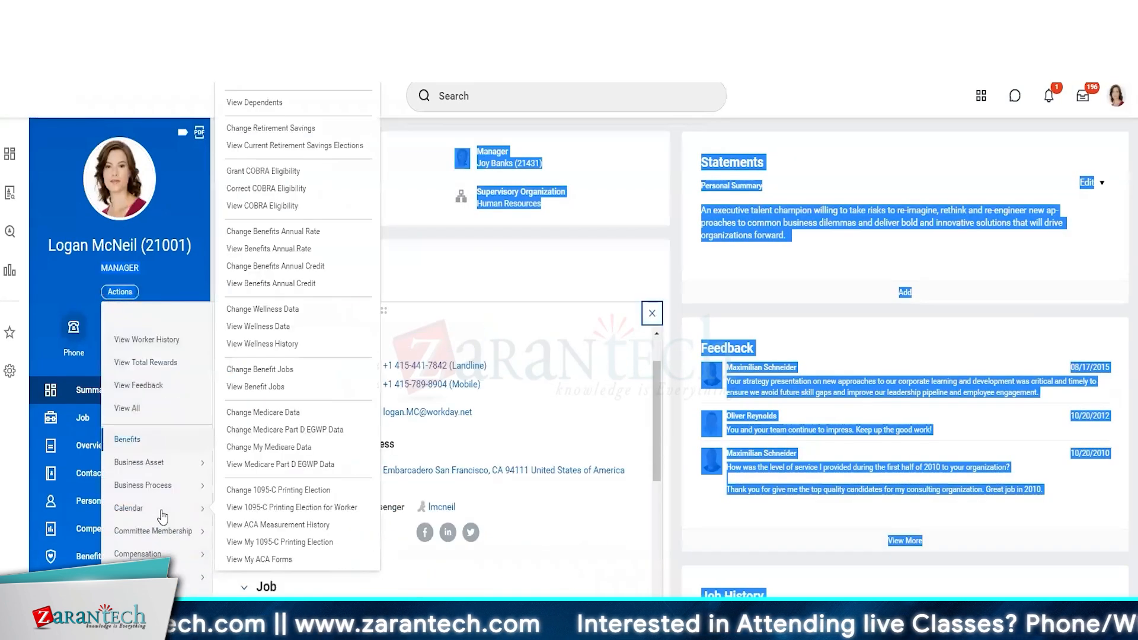
pyautogui.moveTo(165, 532)
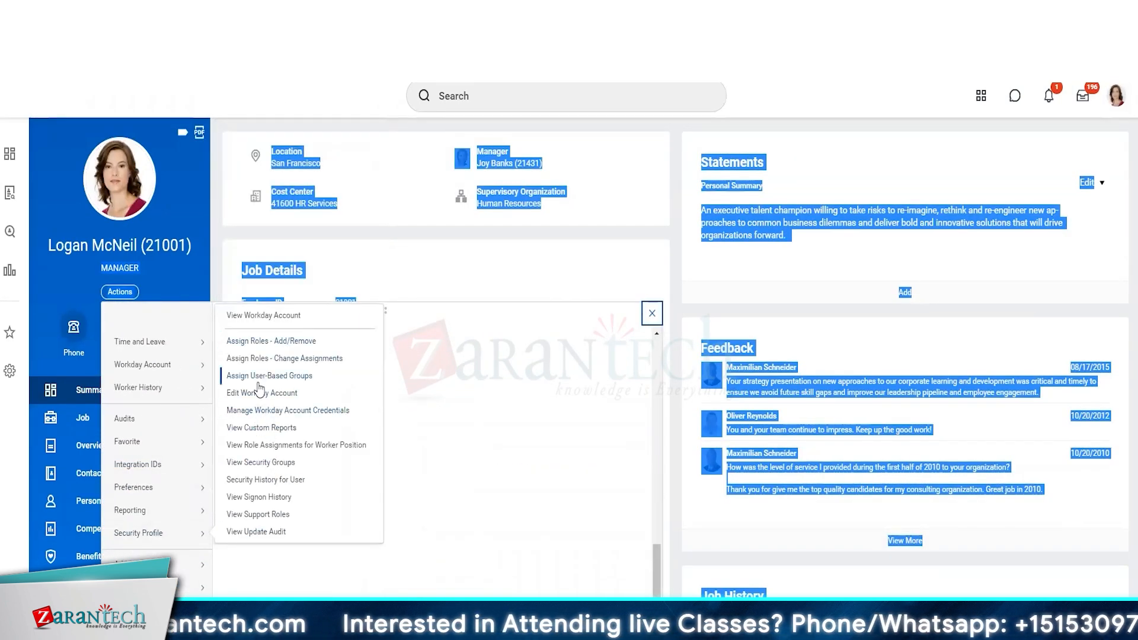
pyautogui.click(258, 377)
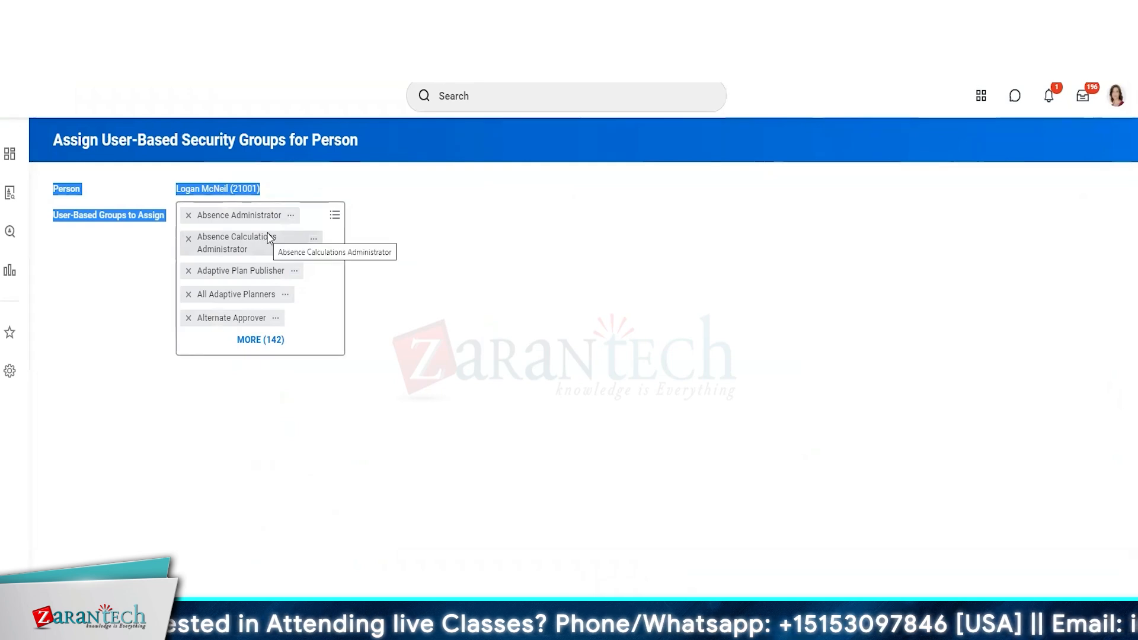
pyautogui.hotkey('alt', 'Left')
# - Reopen the worker's Workday account for editing and copy the email address for notifications
pyautogui.click(120, 292)
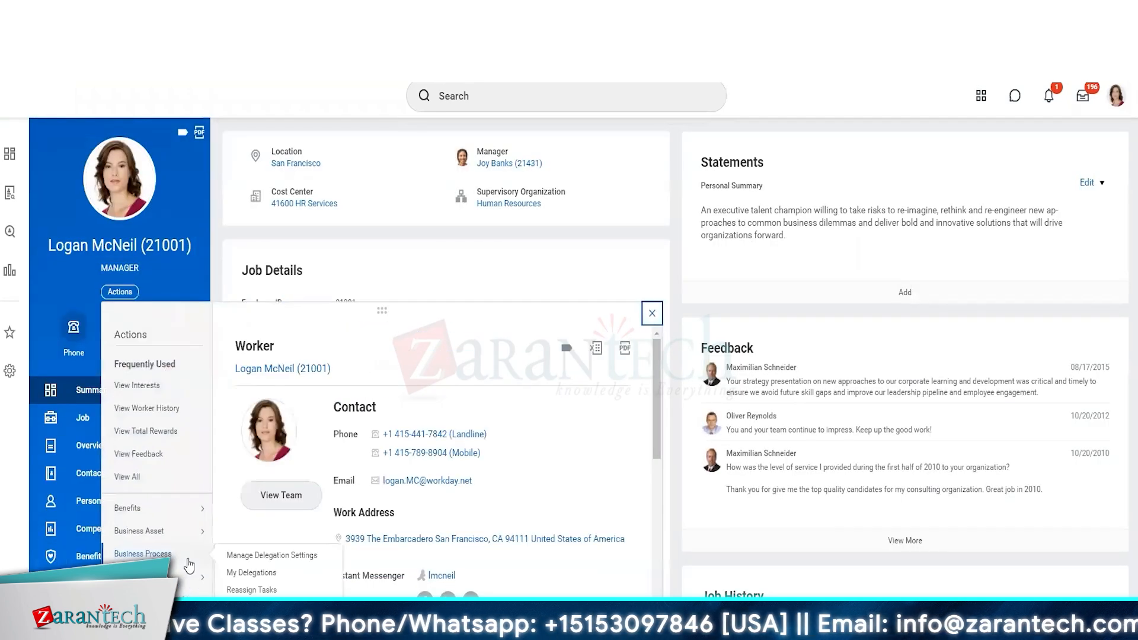
pyautogui.scroll(-5, 160, 492)
pyautogui.moveTo(169, 490)
pyautogui.click(259, 350)
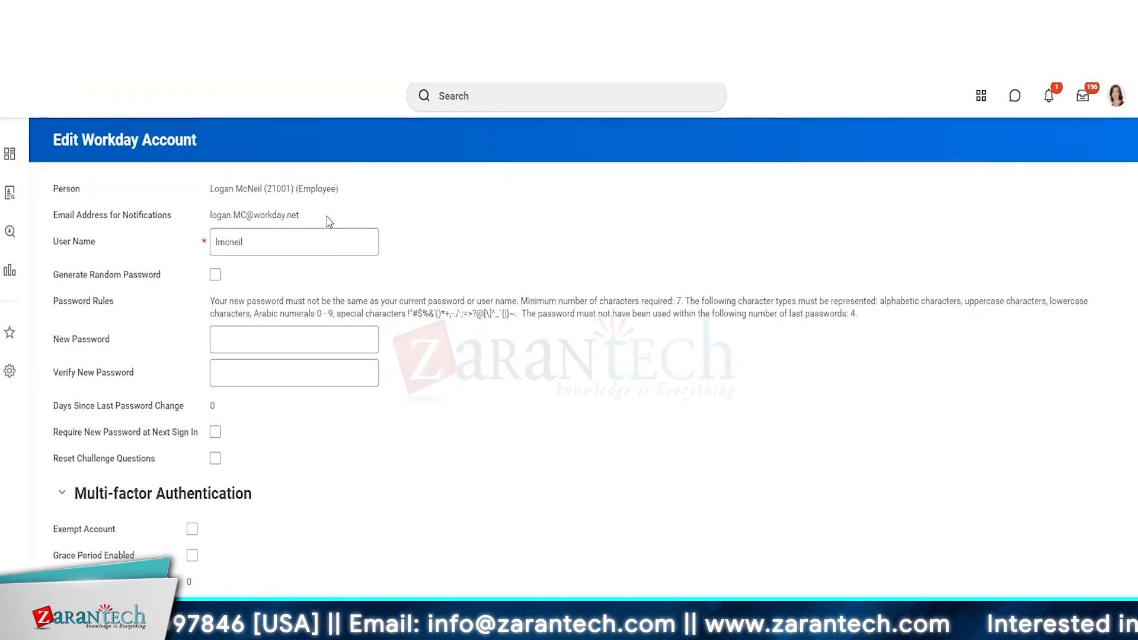
pyautogui.tripleClick(289, 216)
pyautogui.hotkey('ctrl', 'c')
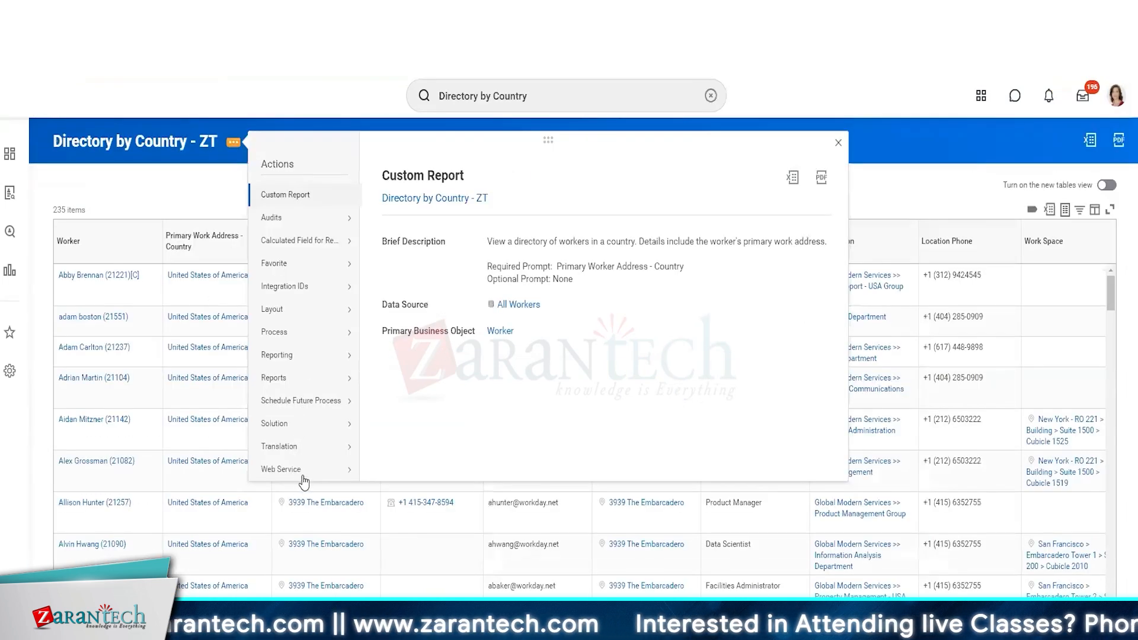
# - Open the View URLs Web Service prompt of Directory by Country - ZT in a new tab and submit it for United States of America only
pyautogui.moveTo(305, 471)
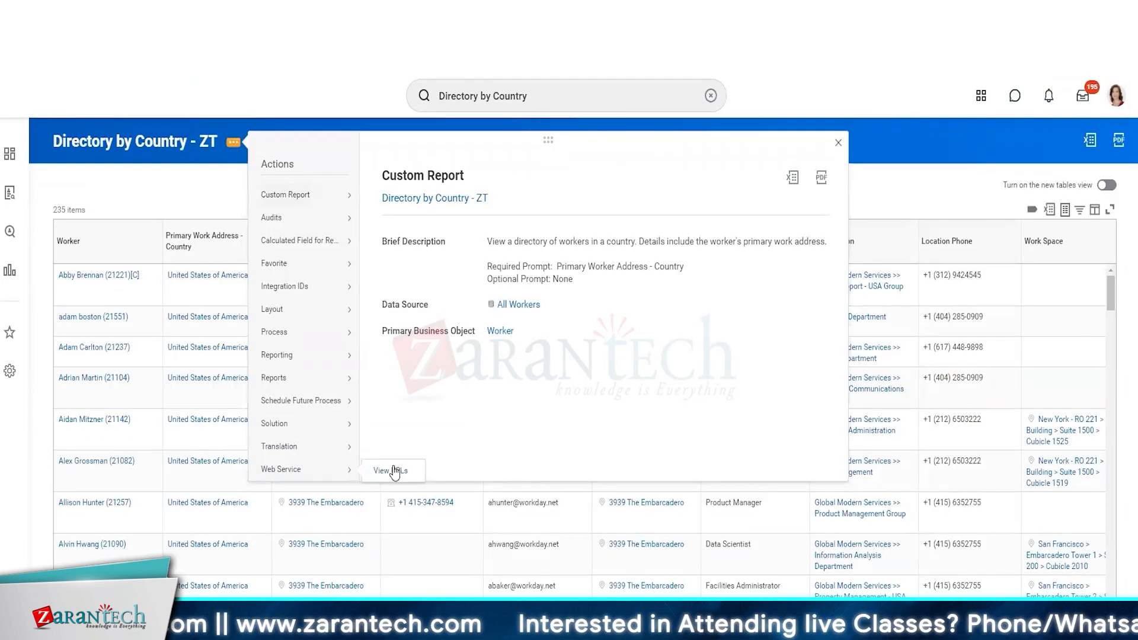
pyautogui.rightClick(415, 198)
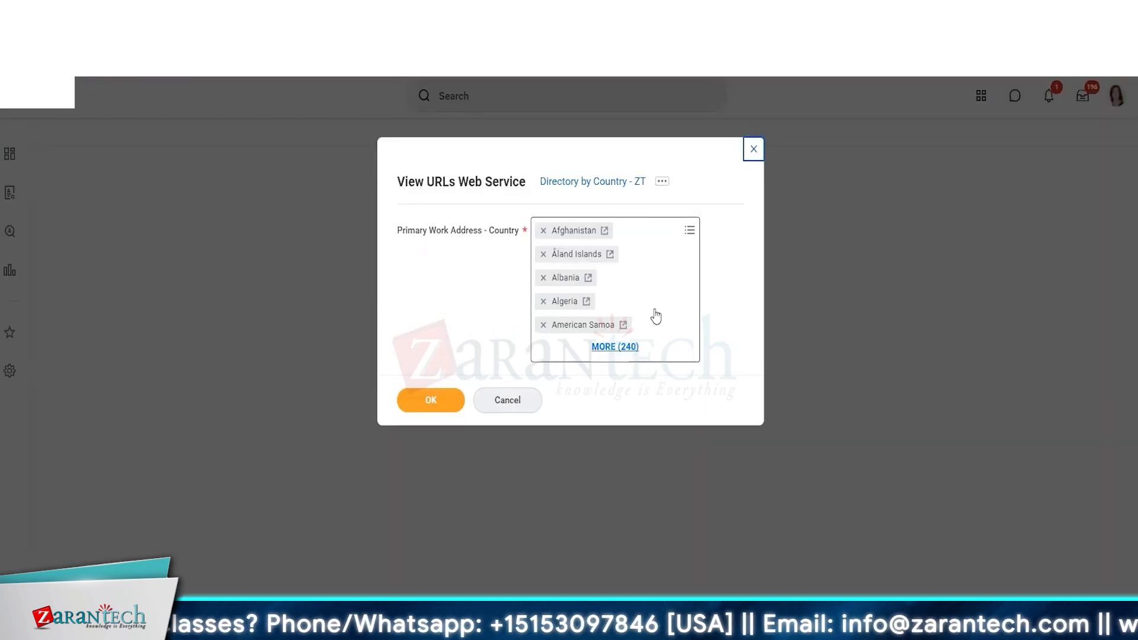
pyautogui.click(656, 316)
pyautogui.click(689, 230)
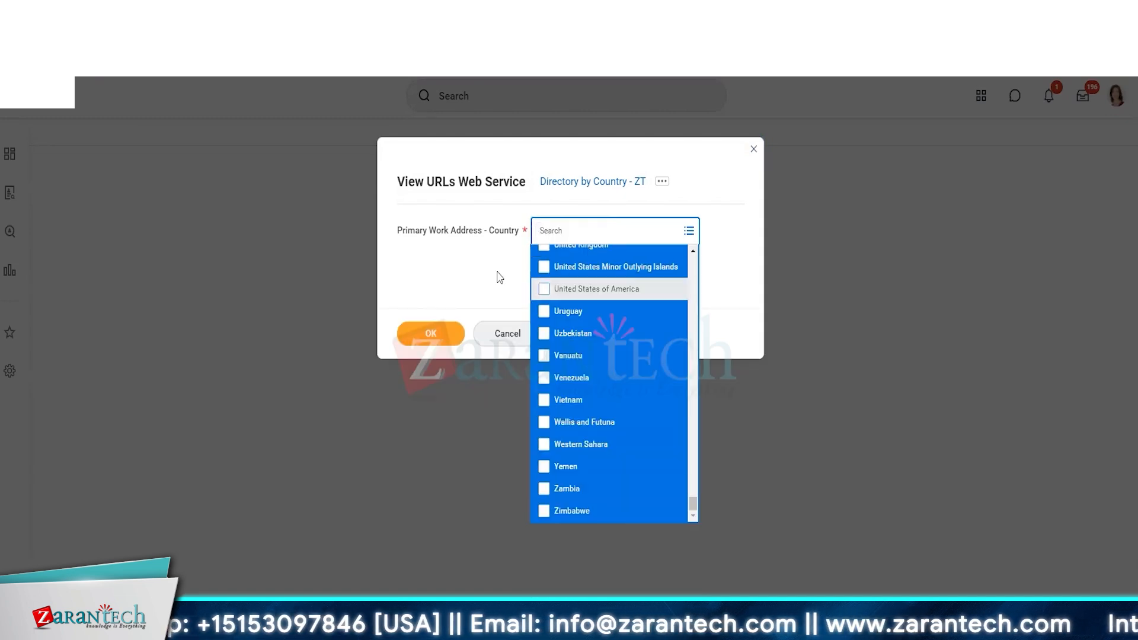
pyautogui.click(438, 330)
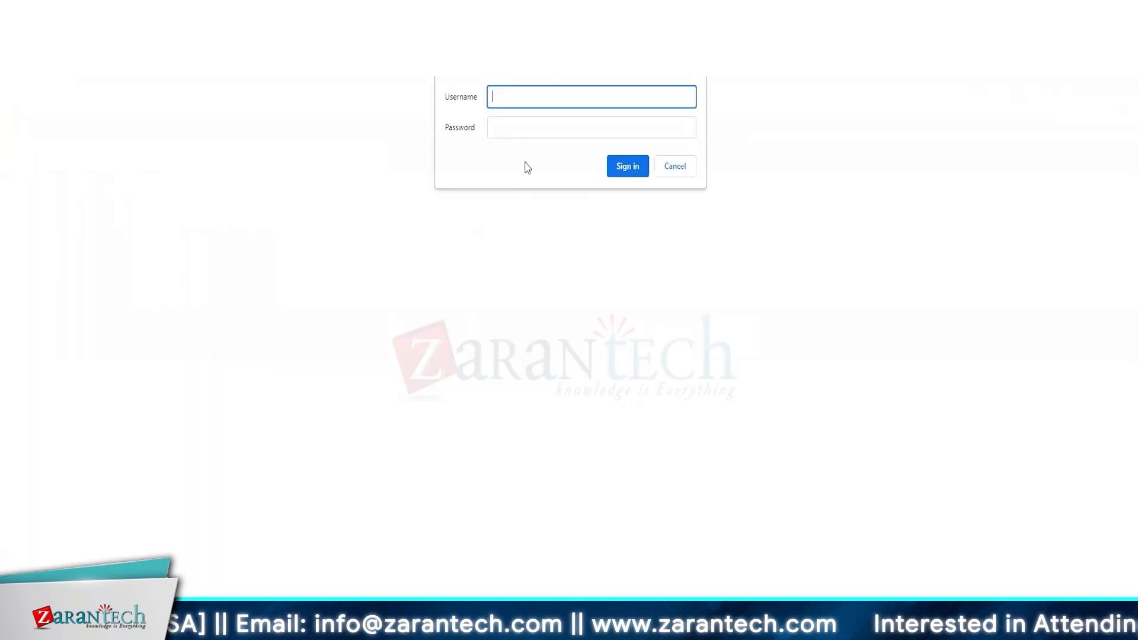
# - Try twice to sign in to the web service output with the copied username and the account password
pyautogui.hotkey('ctrl', 'v')
pyautogui.press('Tab')
pyautogui.write('*******')
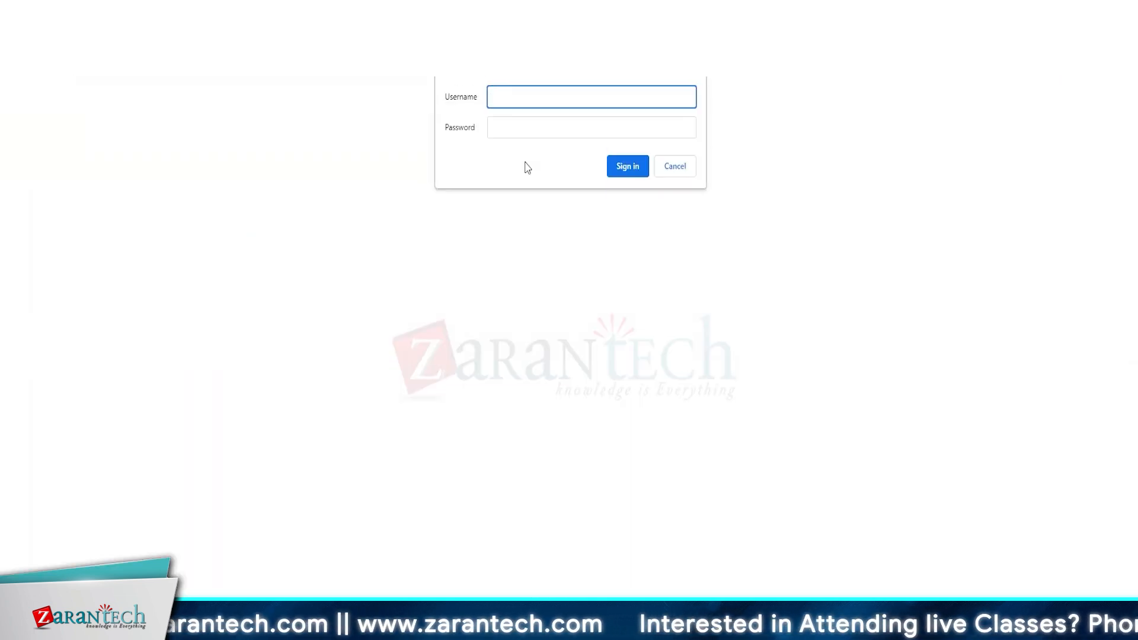
pyautogui.hotkey('ctrl', 'v')
pyautogui.press('Tab')
pyautogui.write('*************')
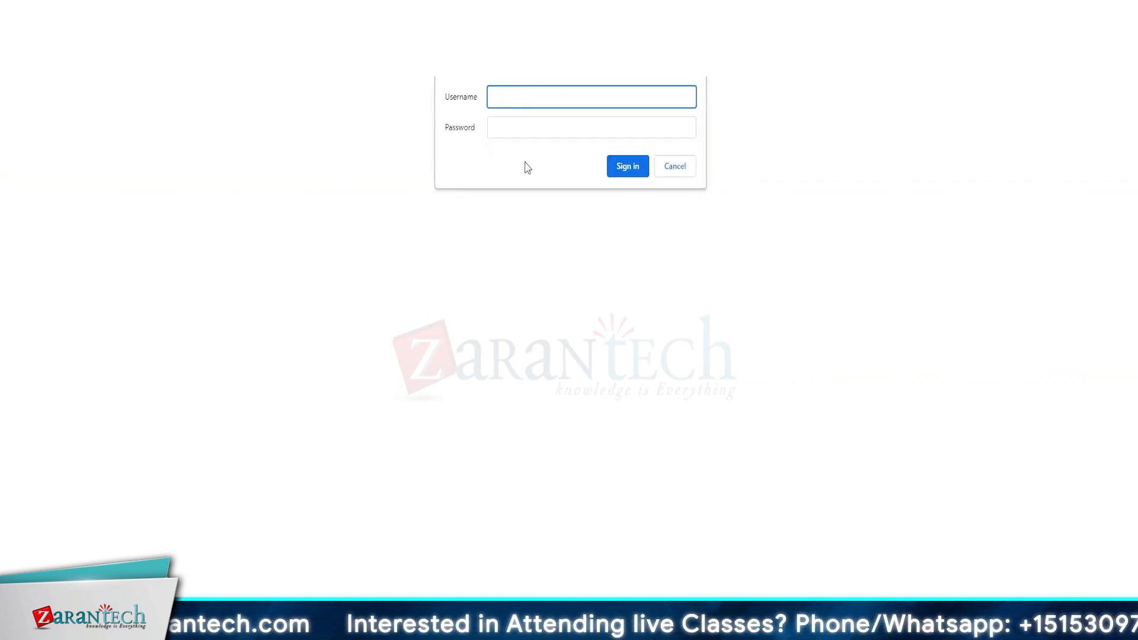
# - Enter and verify the new password for the worker's Workday account
pyautogui.hotkey('ctrl', 'v')
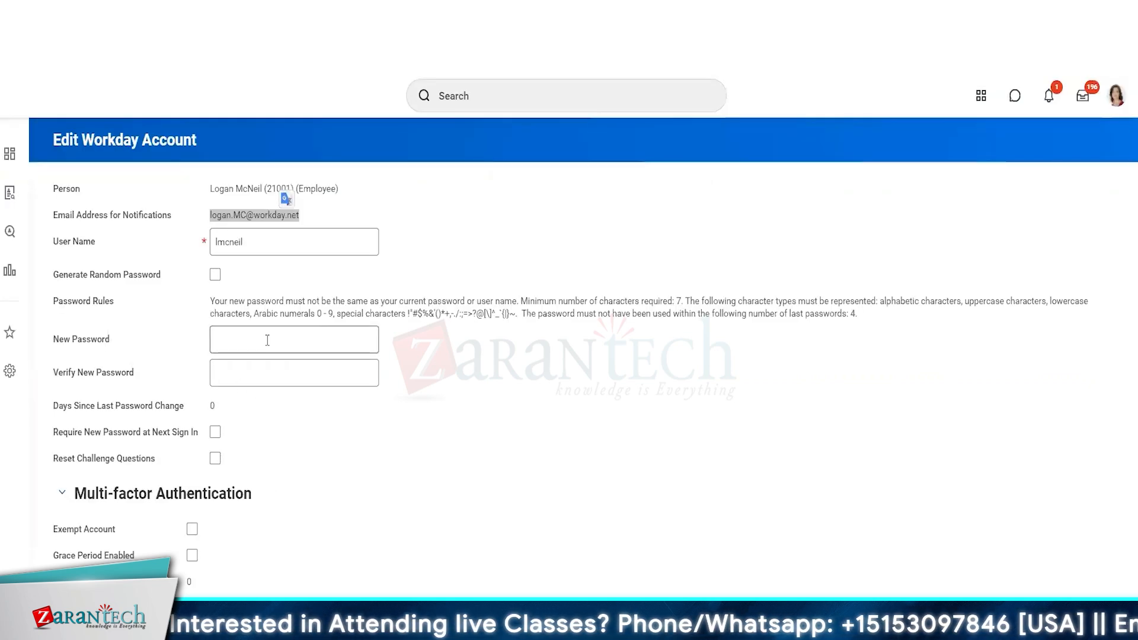
pyautogui.write('************')
pyautogui.press('Tab')
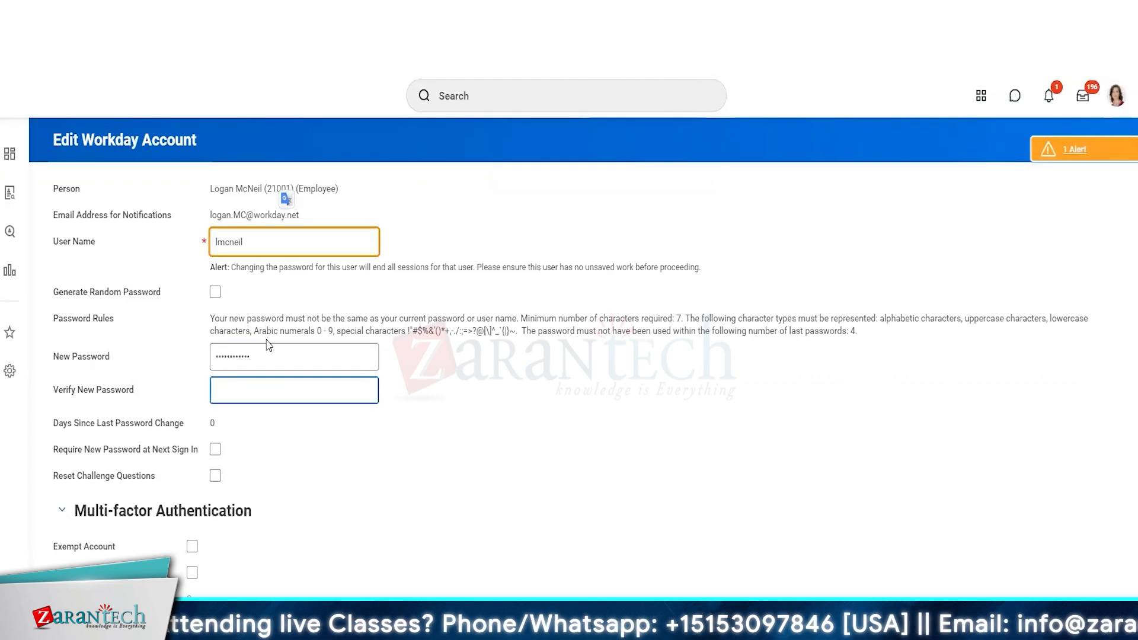
pyautogui.write('************')
pyautogui.scroll(-3, 279, 467)
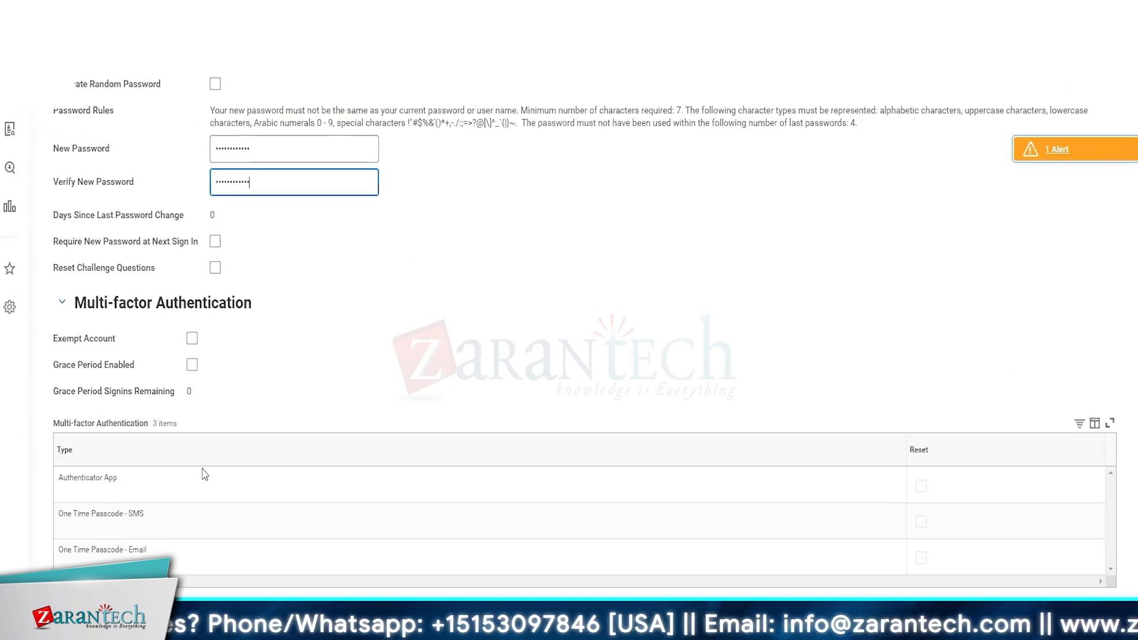
pyautogui.scroll(-7, 204, 474)
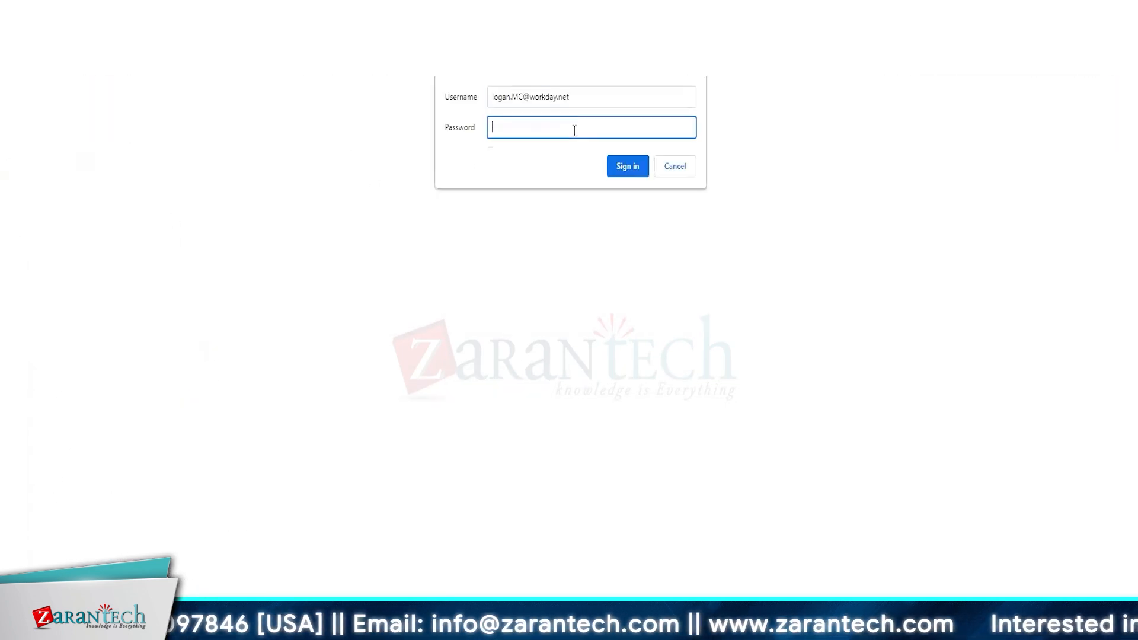
# - Enter the account password in the web service sign-in and open the CSV output of Directory by Country - ZT
pyautogui.write('****')
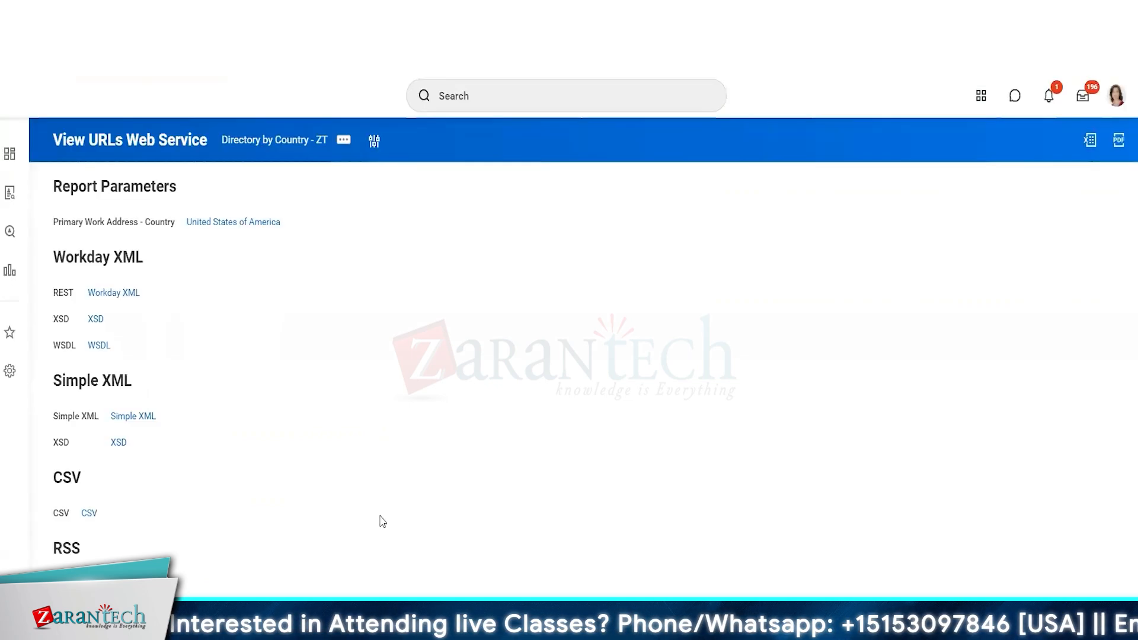
pyautogui.click(94, 512)
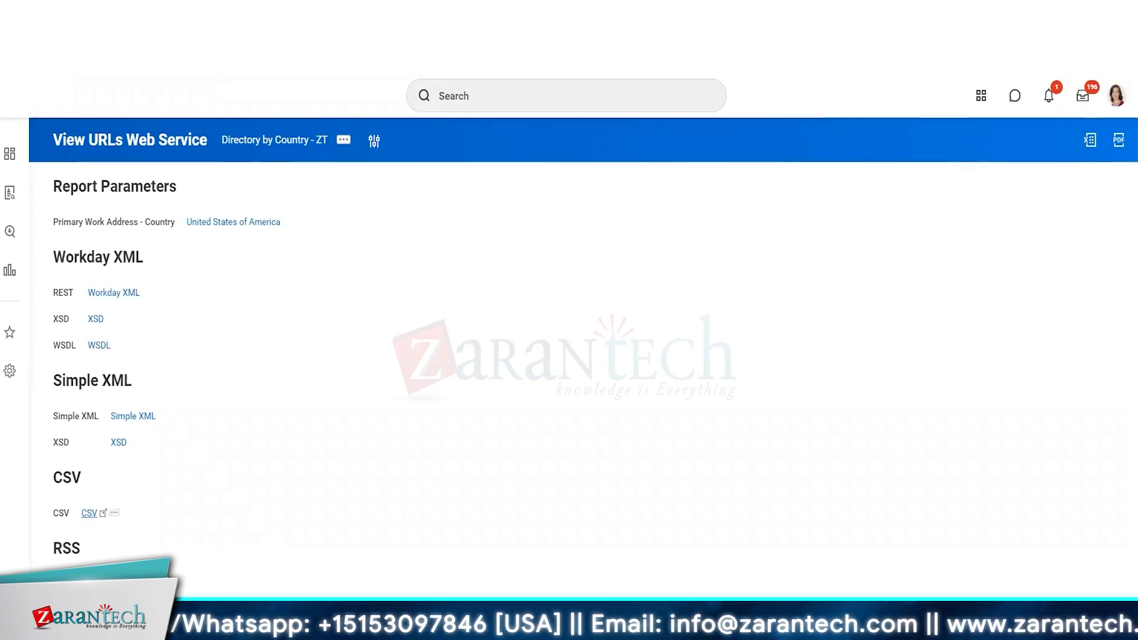
# - Open the Workday XML and Simple XML outputs of Directory by Country - Copy
pyautogui.scroll(-2, 88, 513)
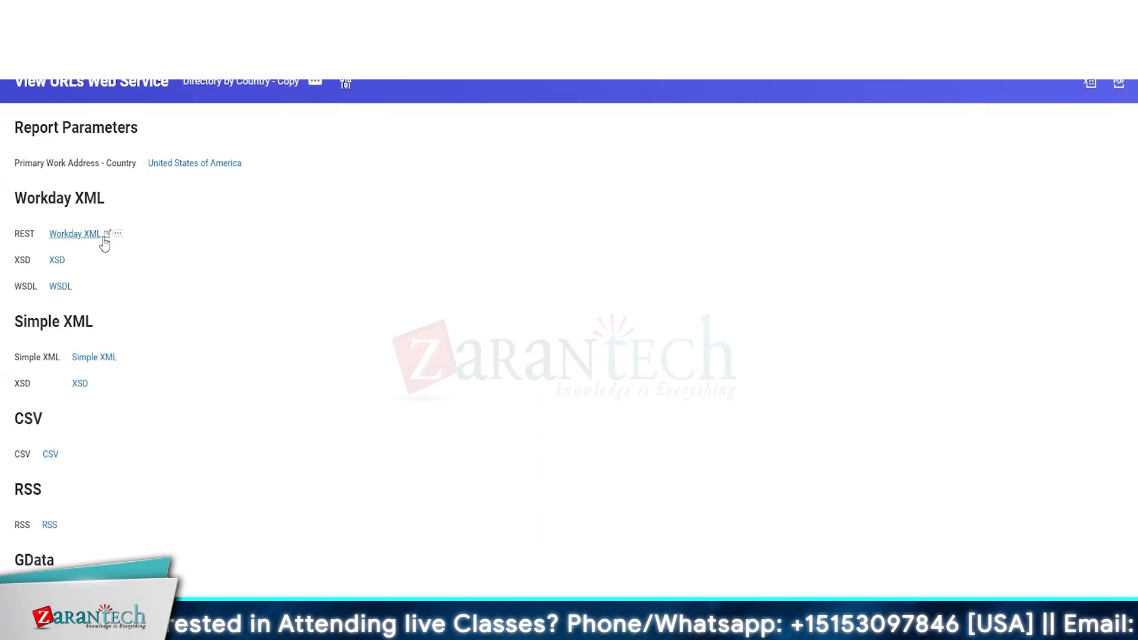
pyautogui.click(94, 235)
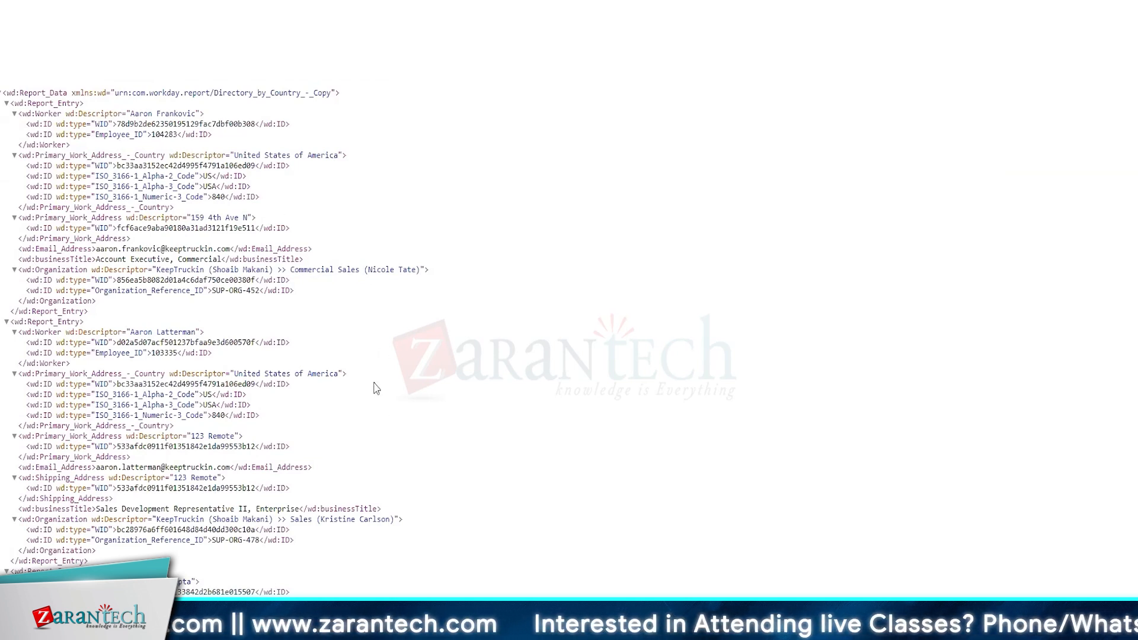
pyautogui.click(450, 10)
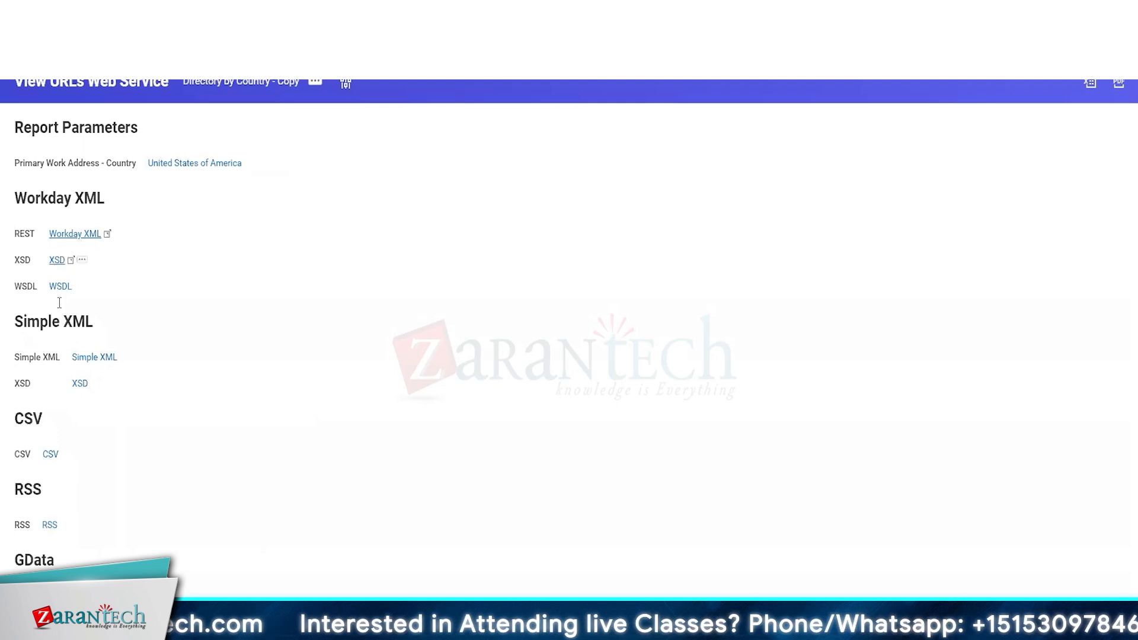
pyautogui.click(92, 358)
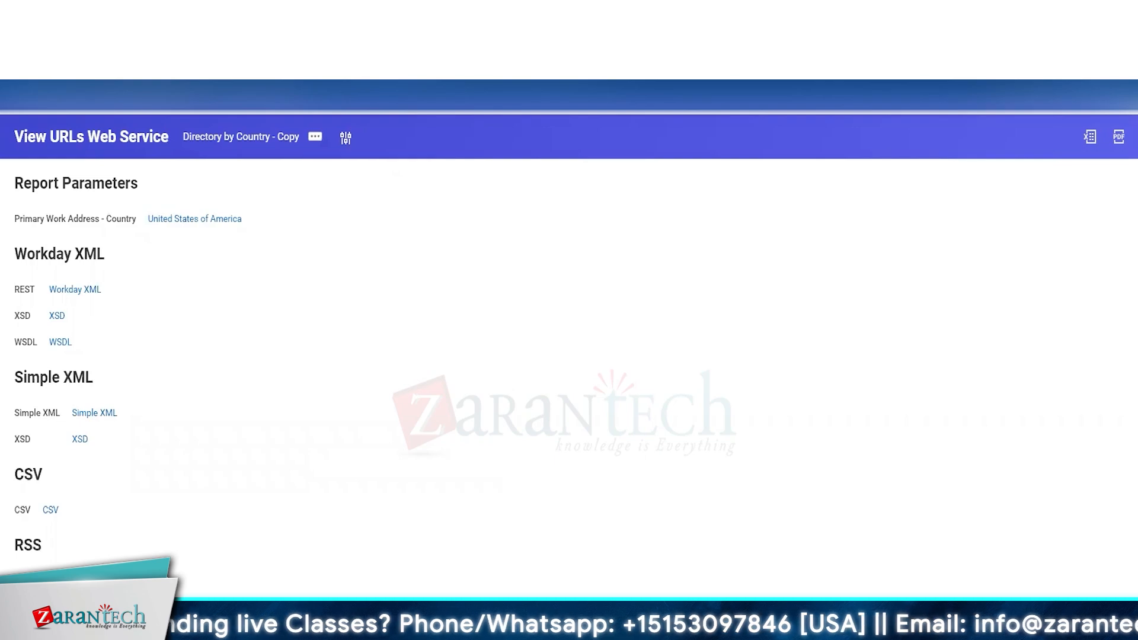
# - Autofit the data columns of the CSV output in Excel and open the RSS output of Directory by Country - Copy
pyautogui.scroll(-1, 569, 323)
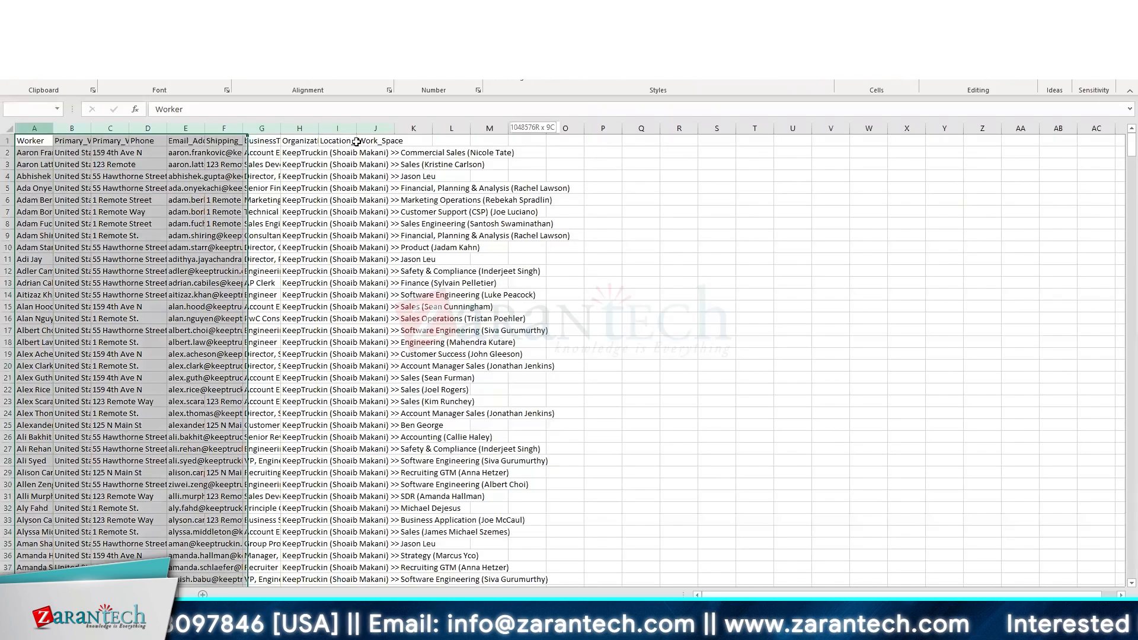
pyautogui.moveTo(34, 128); pyautogui.dragTo(362, 126)
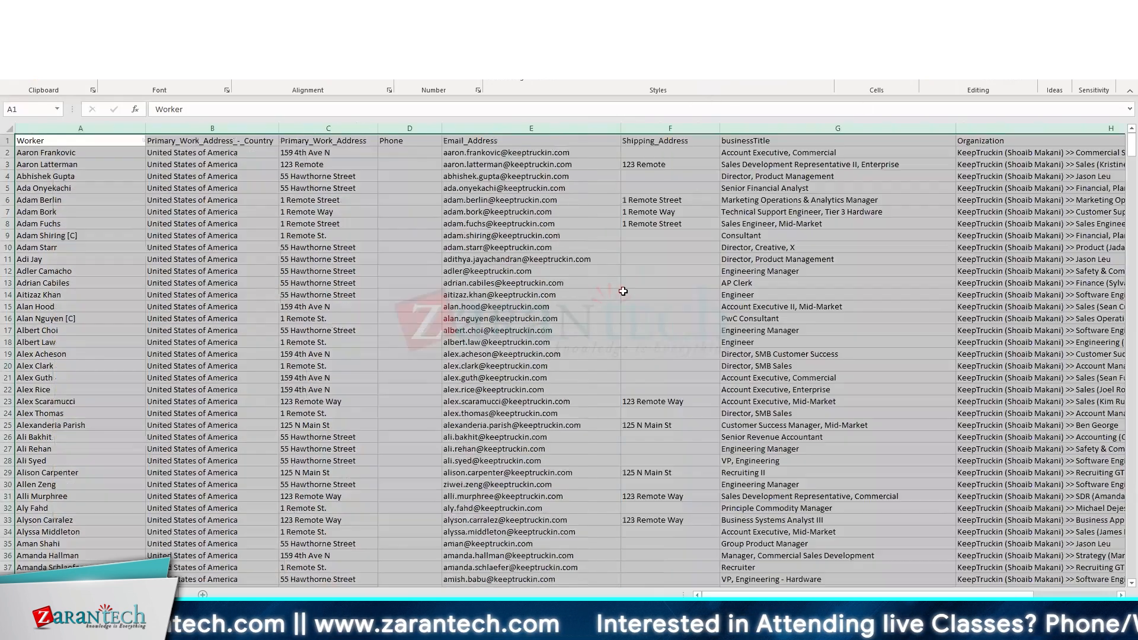
pyautogui.doubleClick(362, 127)
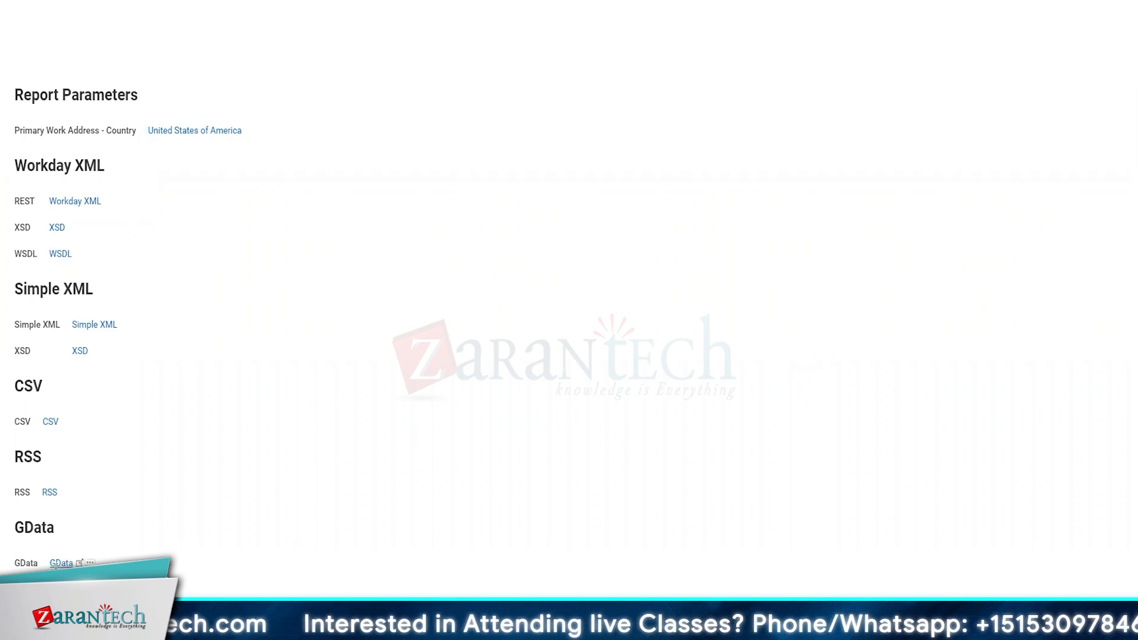
pyautogui.click(50, 493)
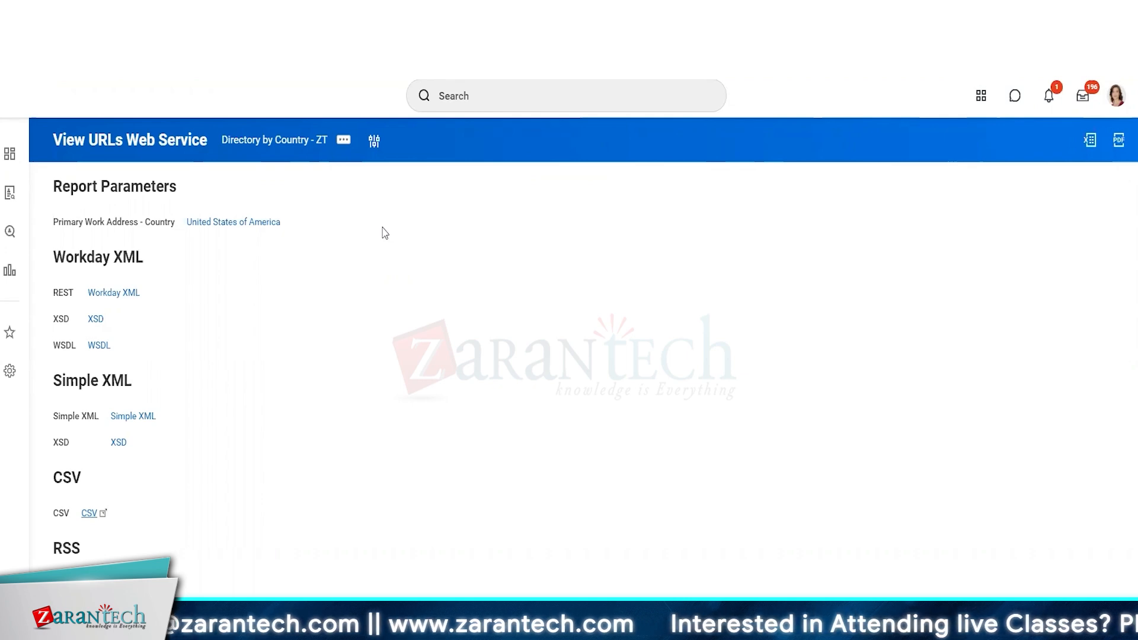
# - Open View URLs for the Directory by Country - ZT web service and submit it with only United States of America as the country
pyautogui.hotkey('alt', 'Tab')
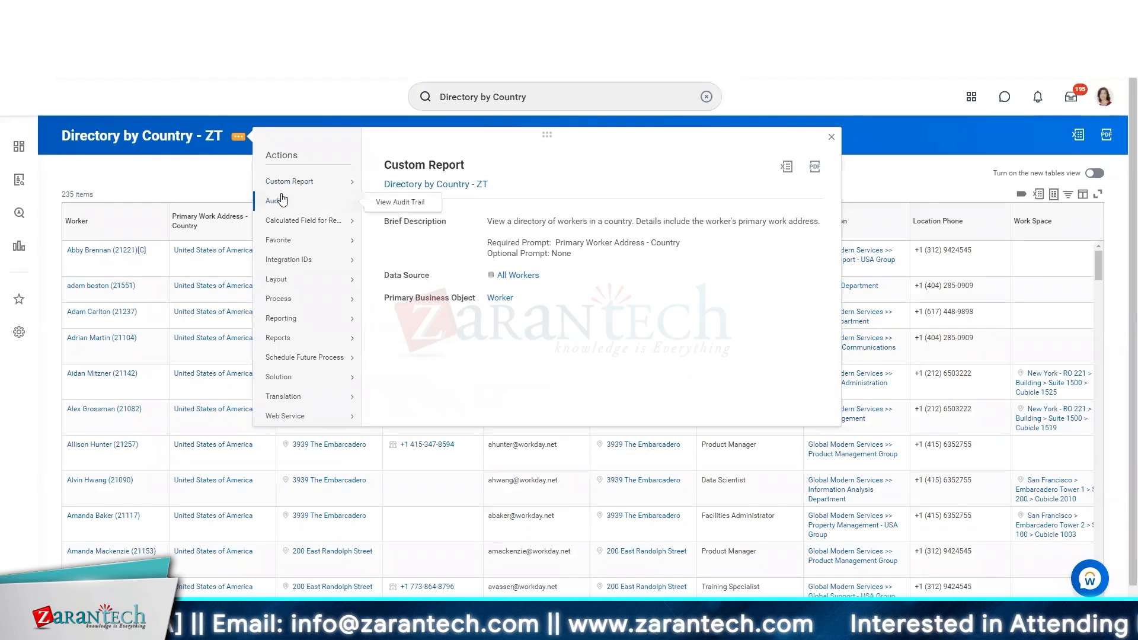
pyautogui.moveTo(337, 417)
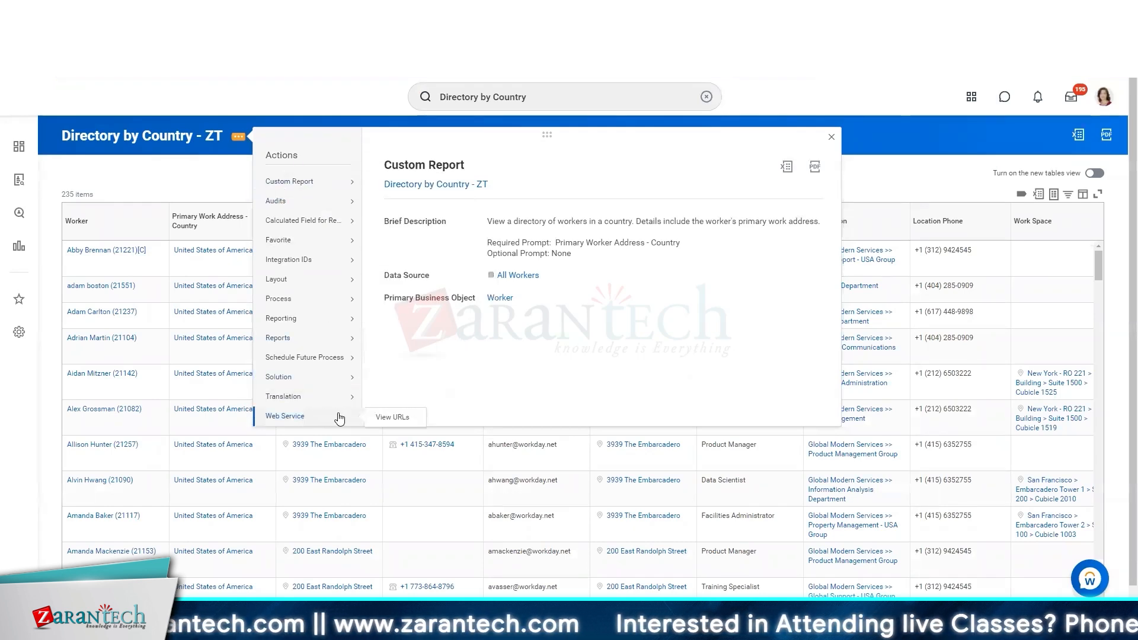
pyautogui.rightClick(384, 424)
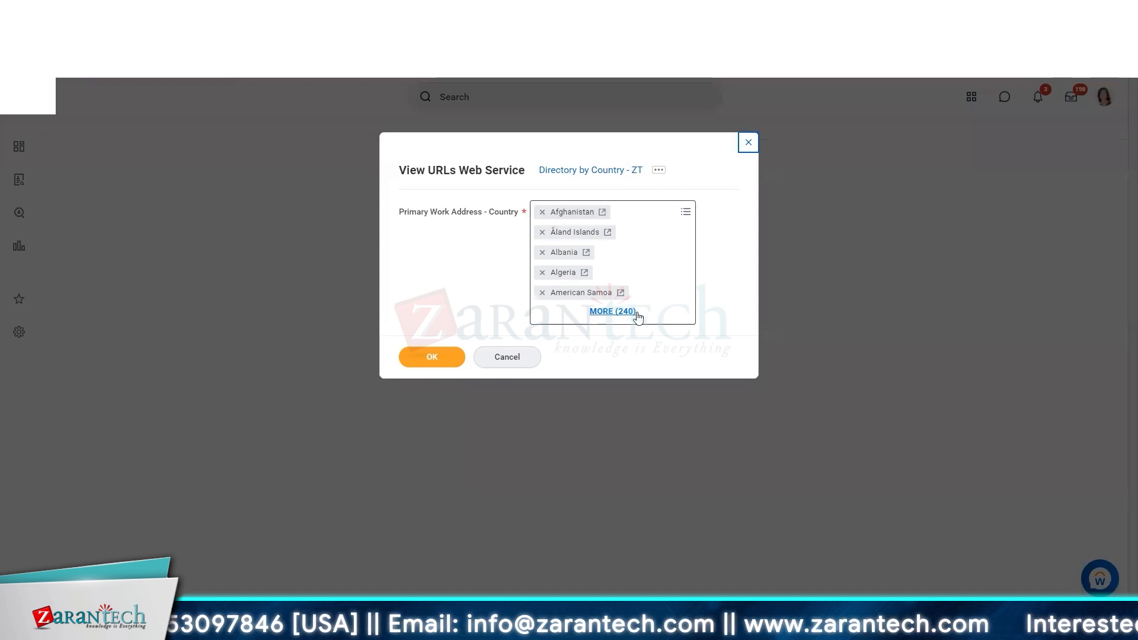
pyautogui.click(612, 311)
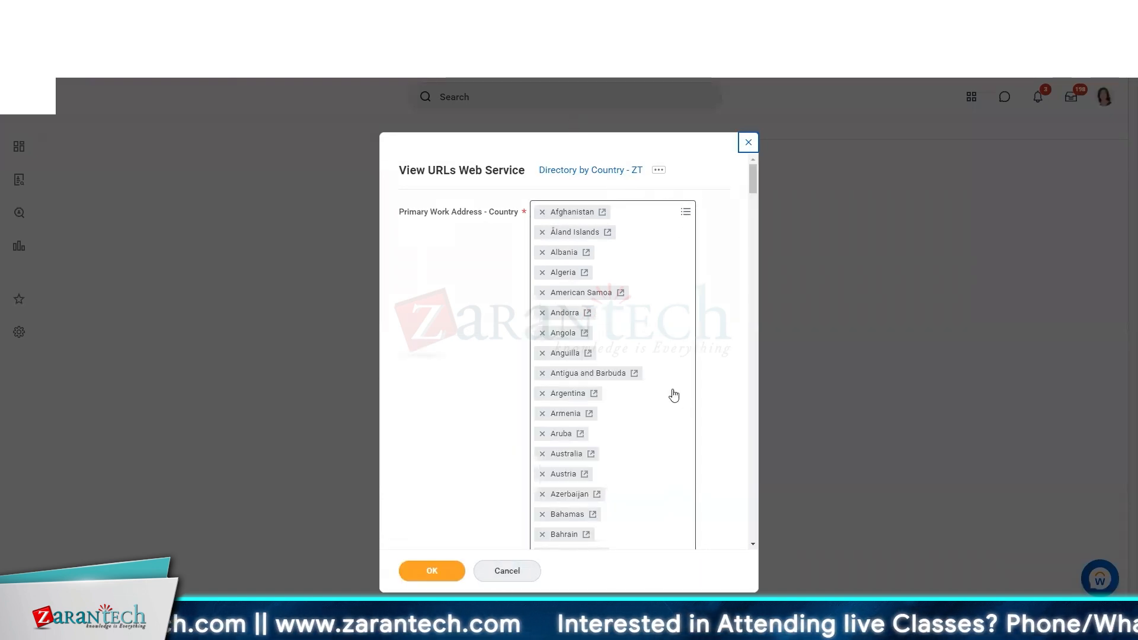
pyautogui.click(641, 387)
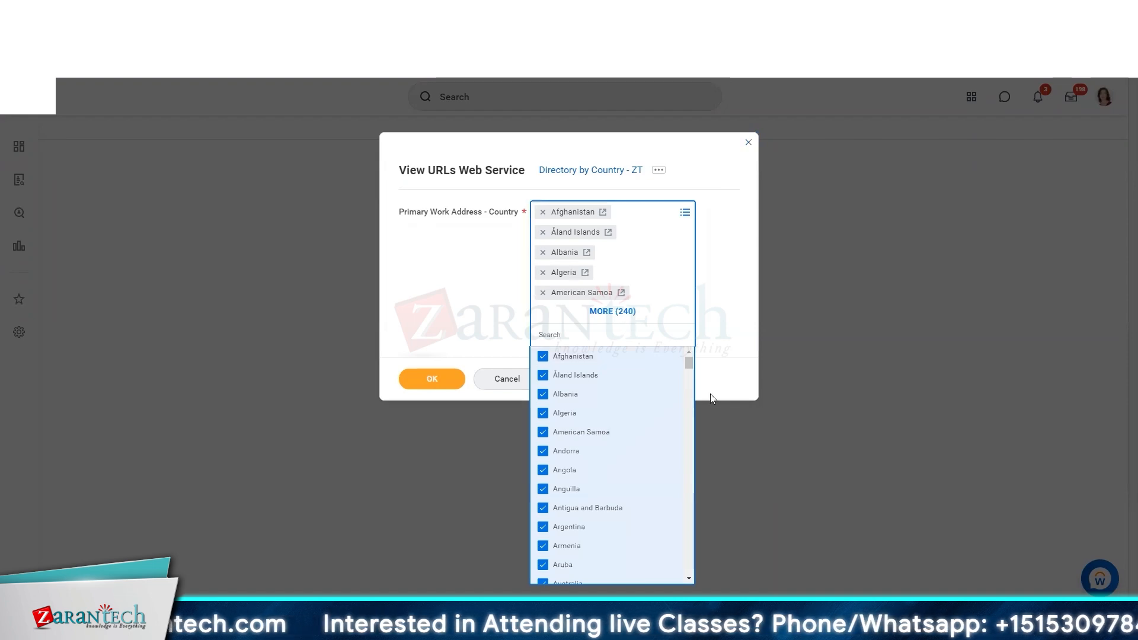
pyautogui.moveTo(688, 363); pyautogui.dragTo(688, 564)
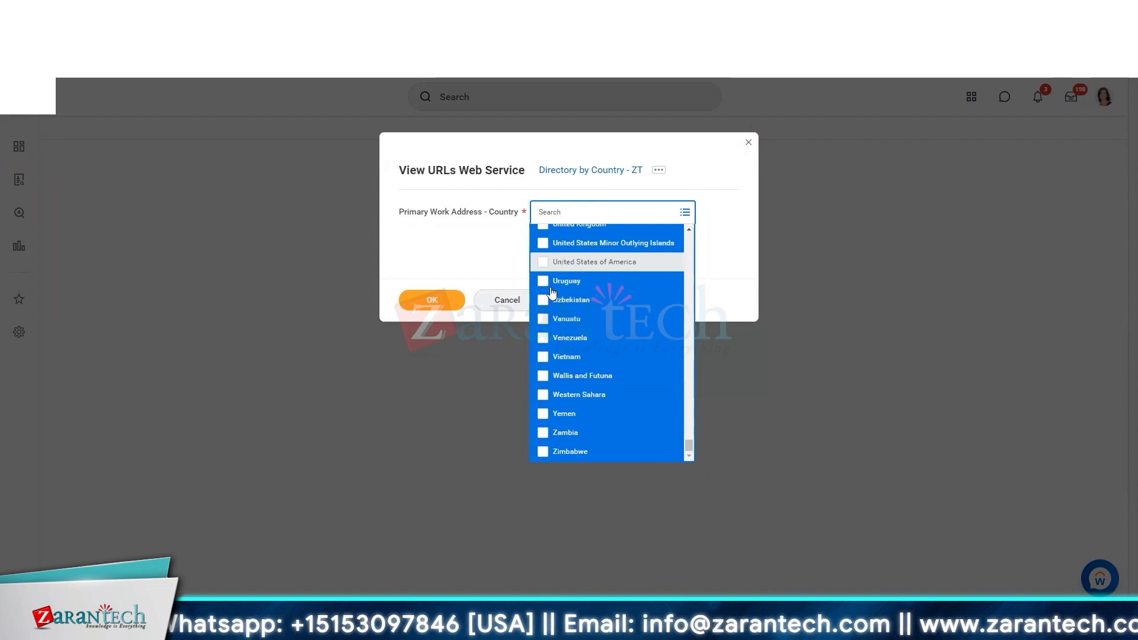
pyautogui.click(542, 256)
pyautogui.click(432, 300)
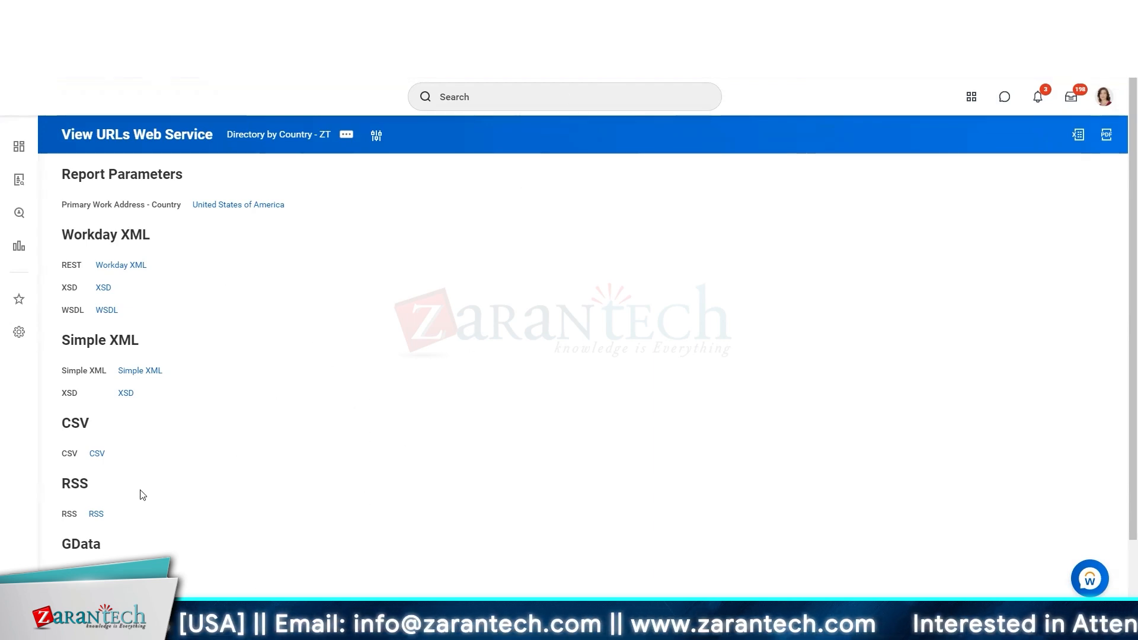
# - Copy the URL of the Workday XML REST output and open a new browser tab
pyautogui.rightClick(130, 265)
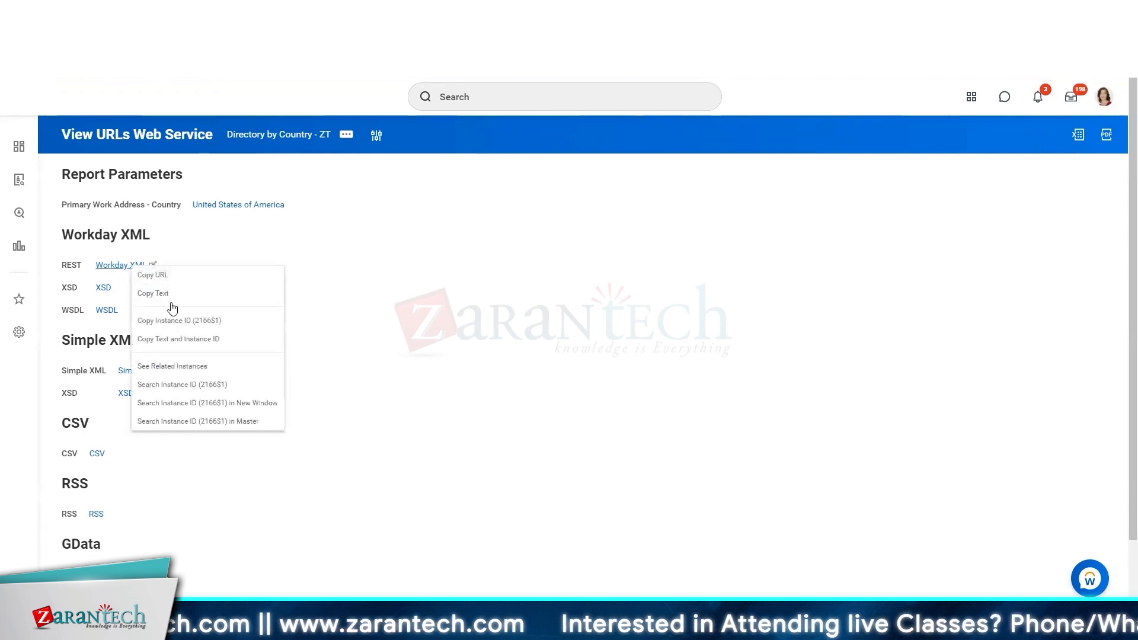
pyautogui.click(169, 275)
pyautogui.hotkey('ctrl', 't')
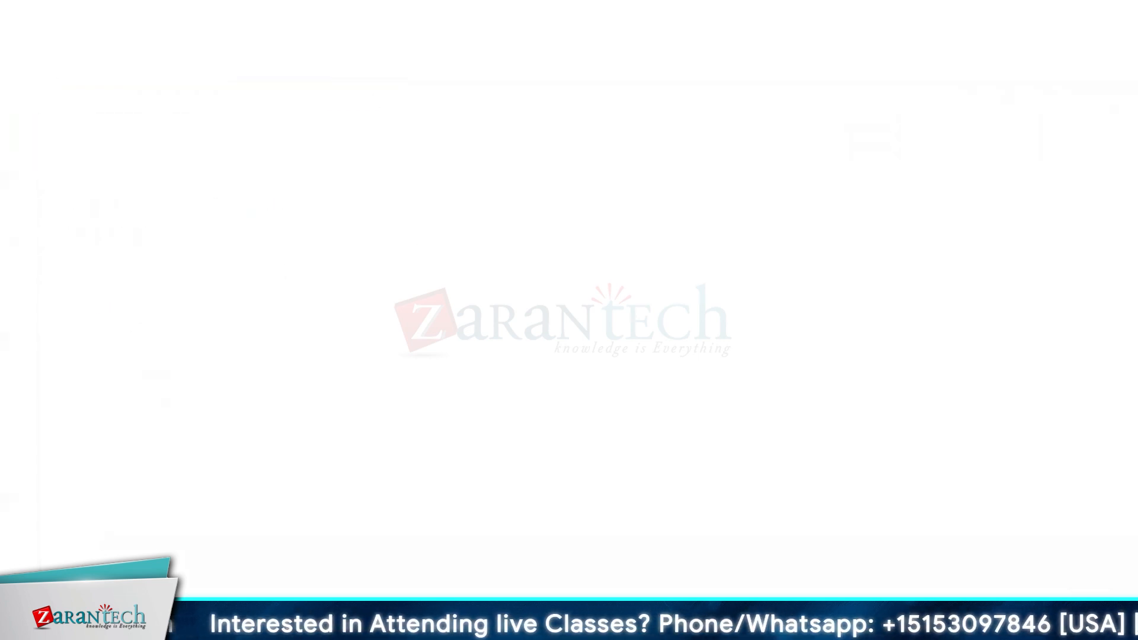
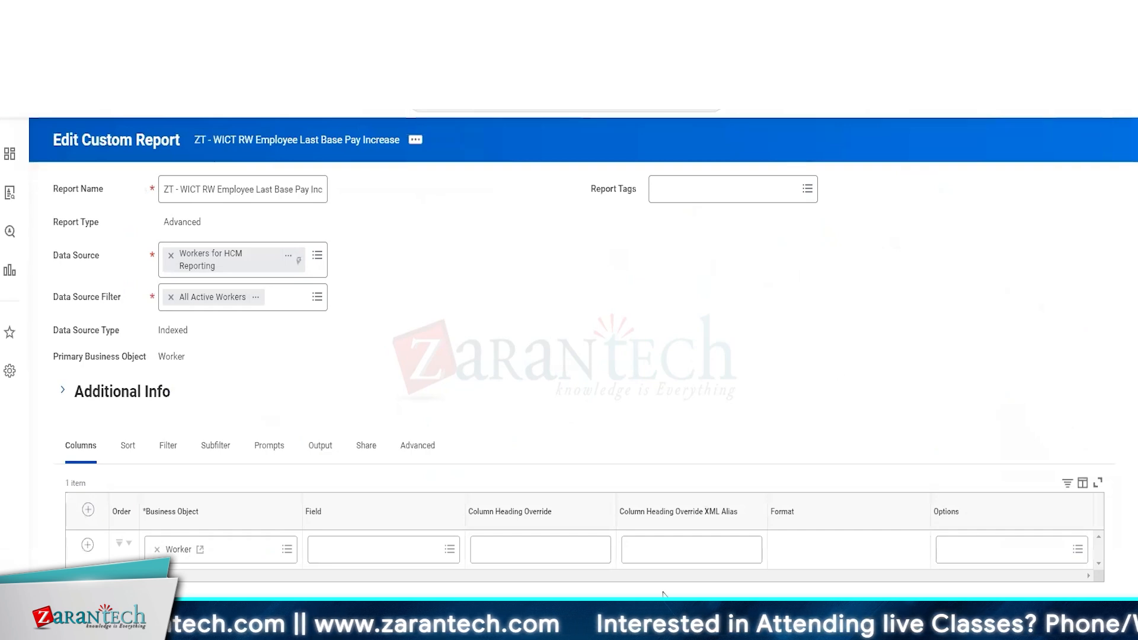
# - Search the fields of the first column row for Worker and add two more column rows to the report
pyautogui.click(428, 544)
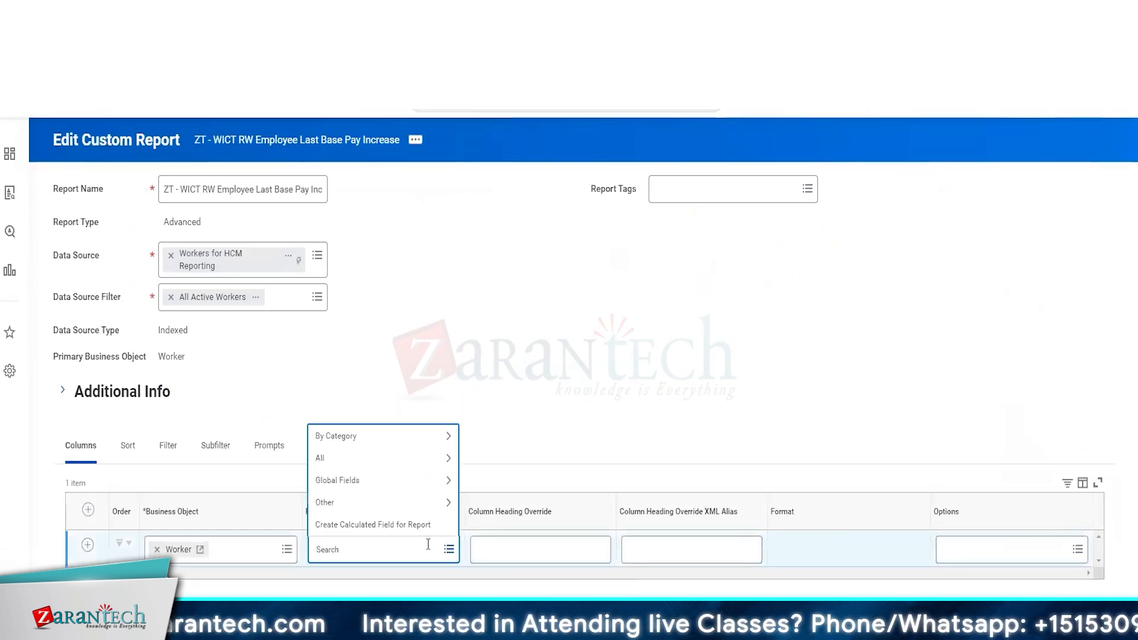
pyautogui.press('Return')
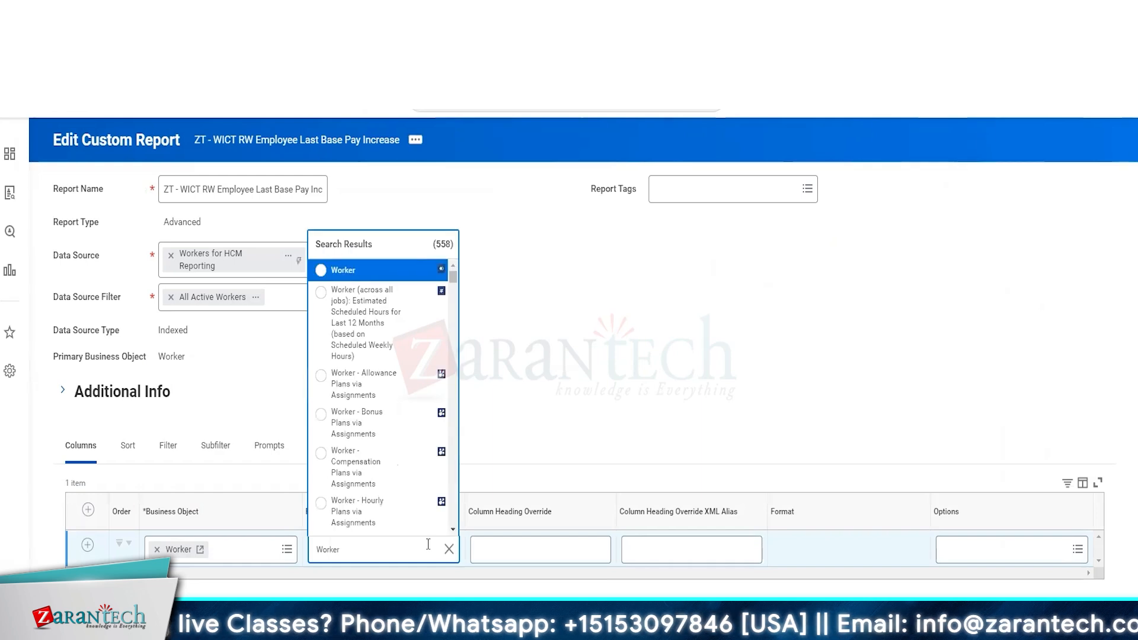
pyautogui.press('Return')
pyautogui.click(88, 546)
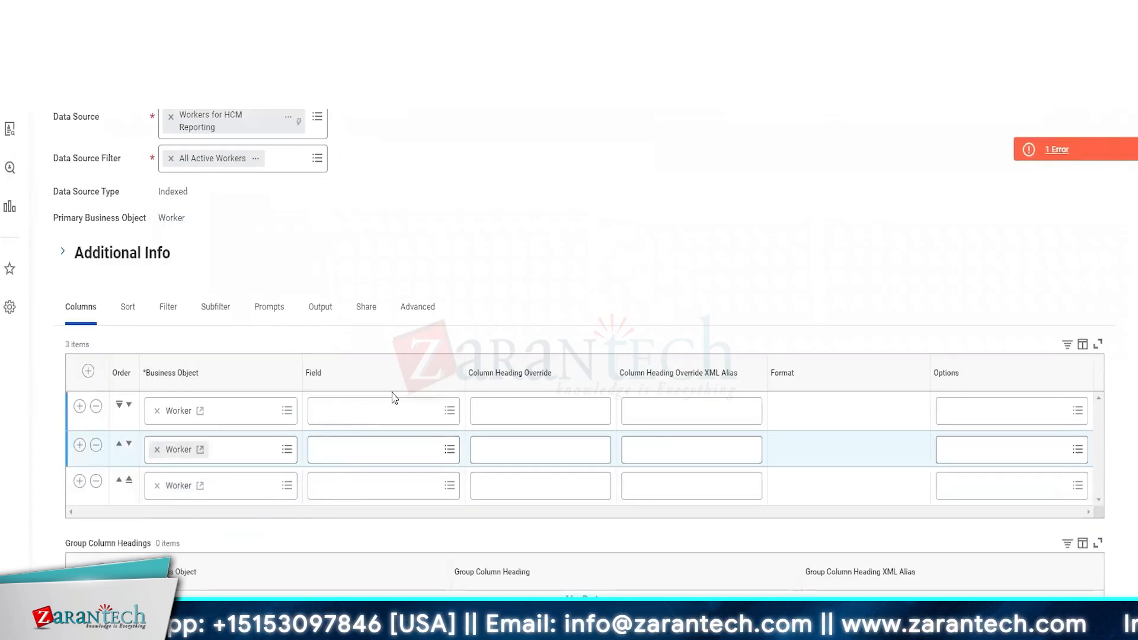
# - Set the field of the first Worker column row to Employee
pyautogui.click(384, 409)
pyautogui.write('Worker')
pyautogui.press('Return')
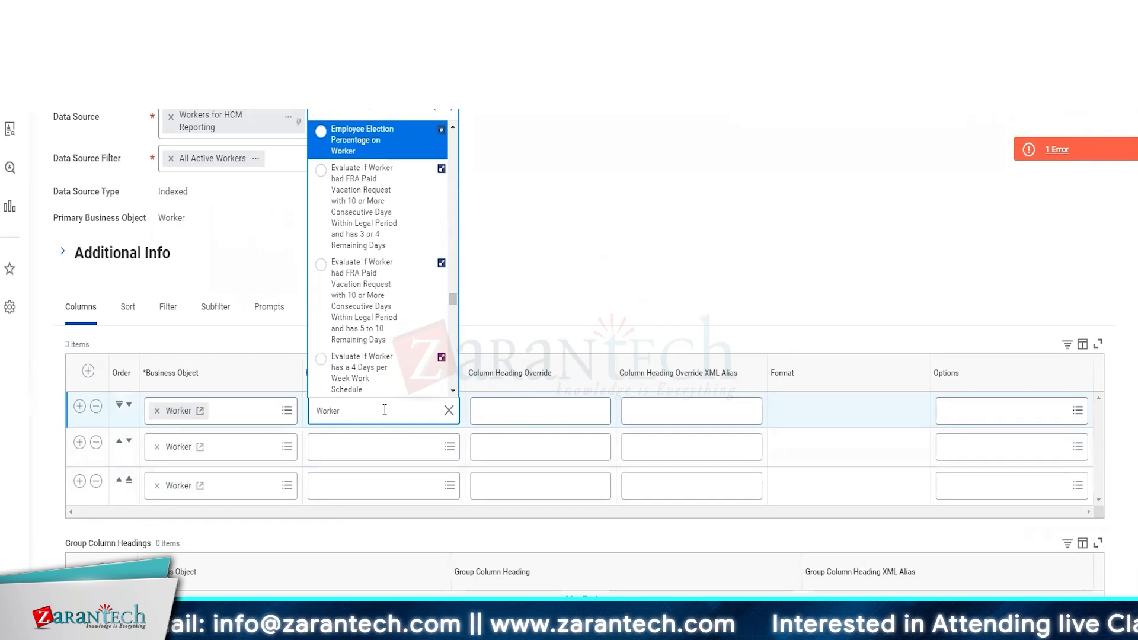
pyautogui.hotkey('ctrl', 'a')
pyautogui.write('Employee')
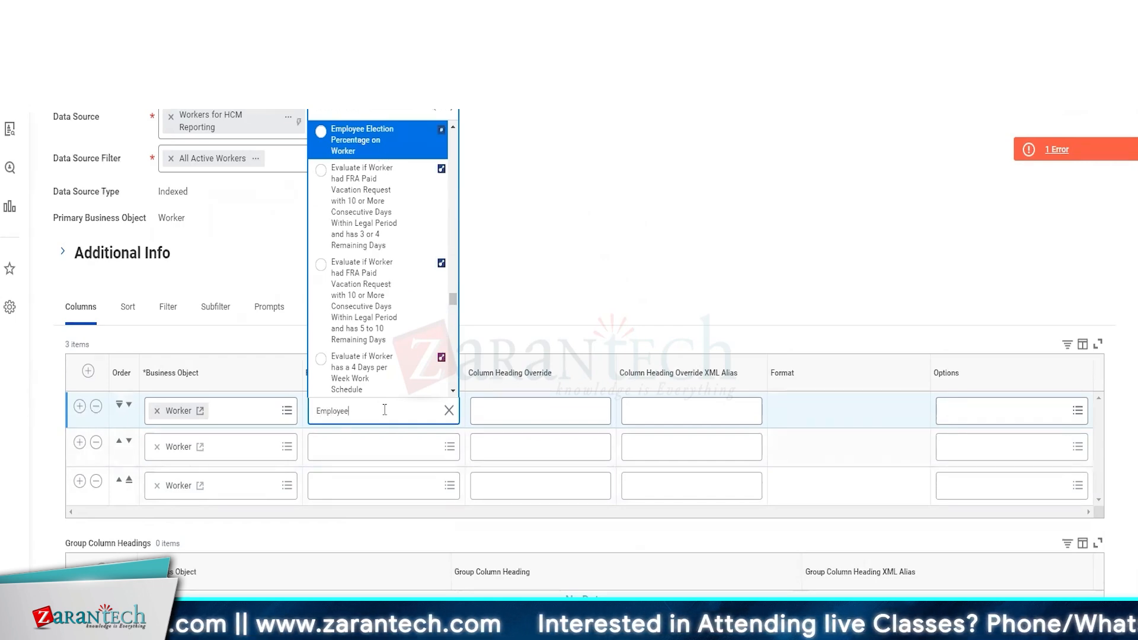
pyautogui.press('Return')
pyautogui.press('Return')
# - Set the field of the second Worker column row to Employee ID
pyautogui.click(331, 448)
pyautogui.write('E')
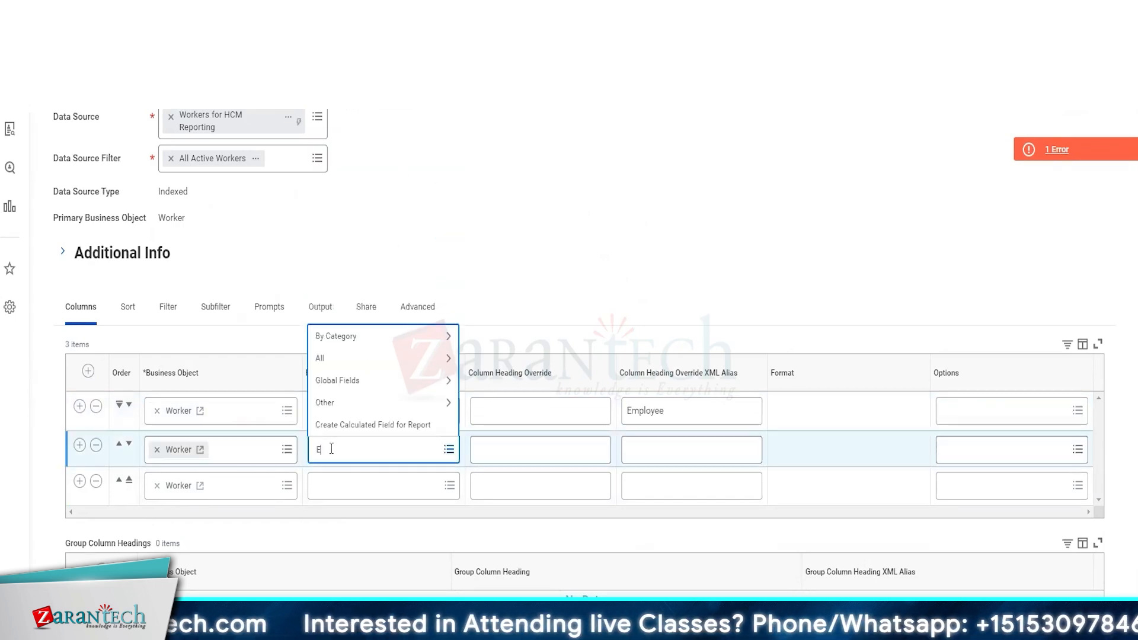
pyautogui.write('mployee ID')
pyautogui.press('Return')
pyautogui.press('Return')
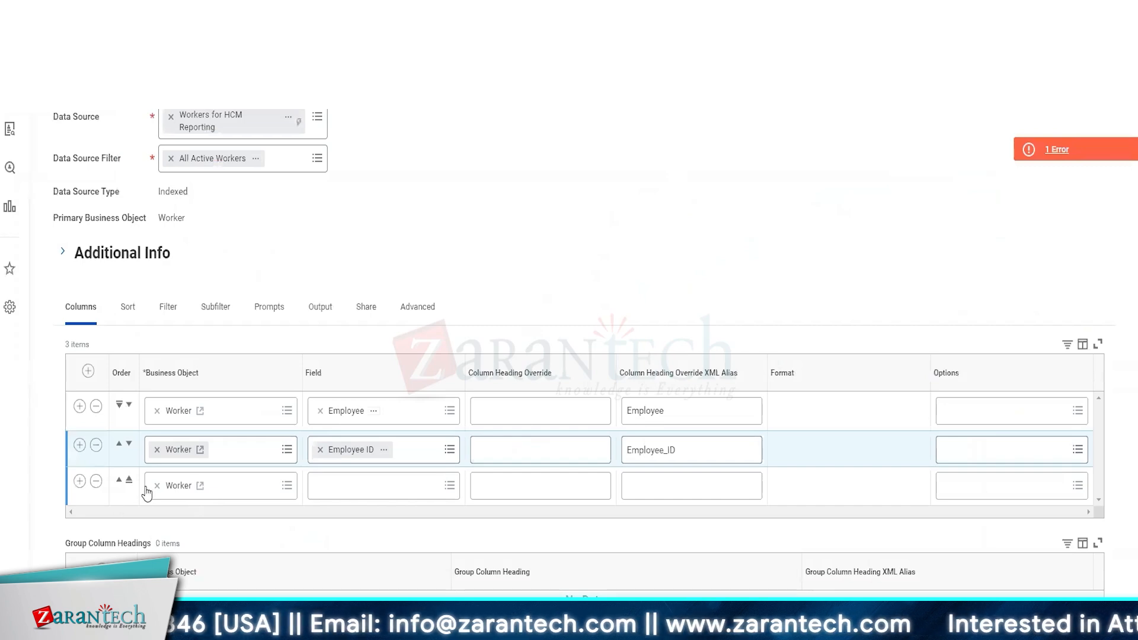
# - Set the business object of the third column row to Last Base Pay Increase
pyautogui.click(152, 489)
pyautogui.write('Last Base Pay')
pyautogui.press('Return')
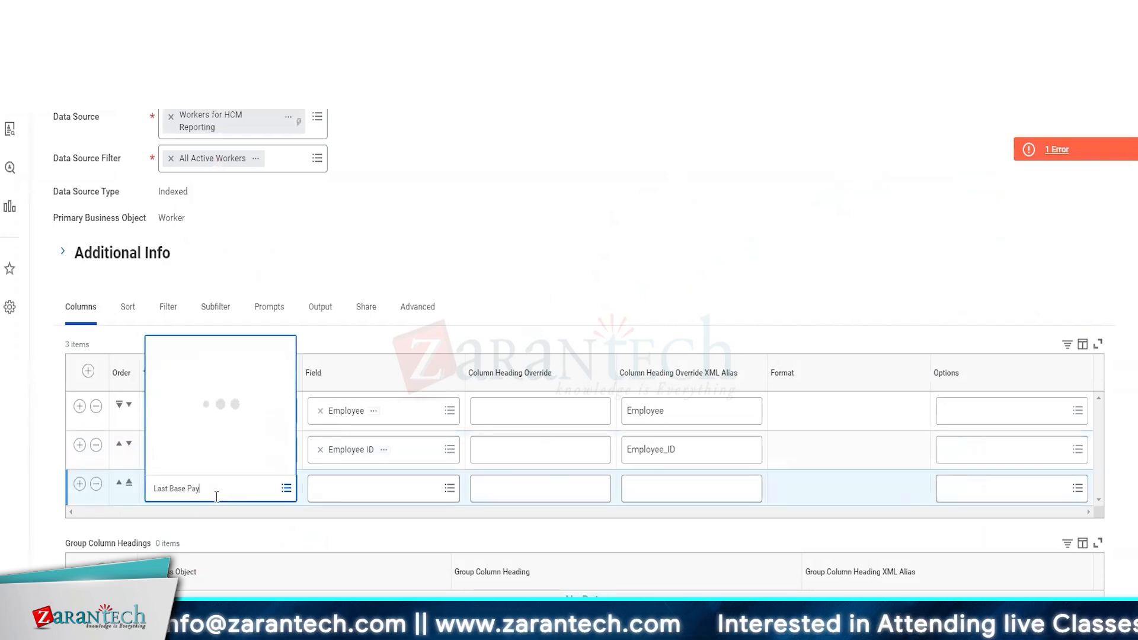
pyautogui.click(225, 361)
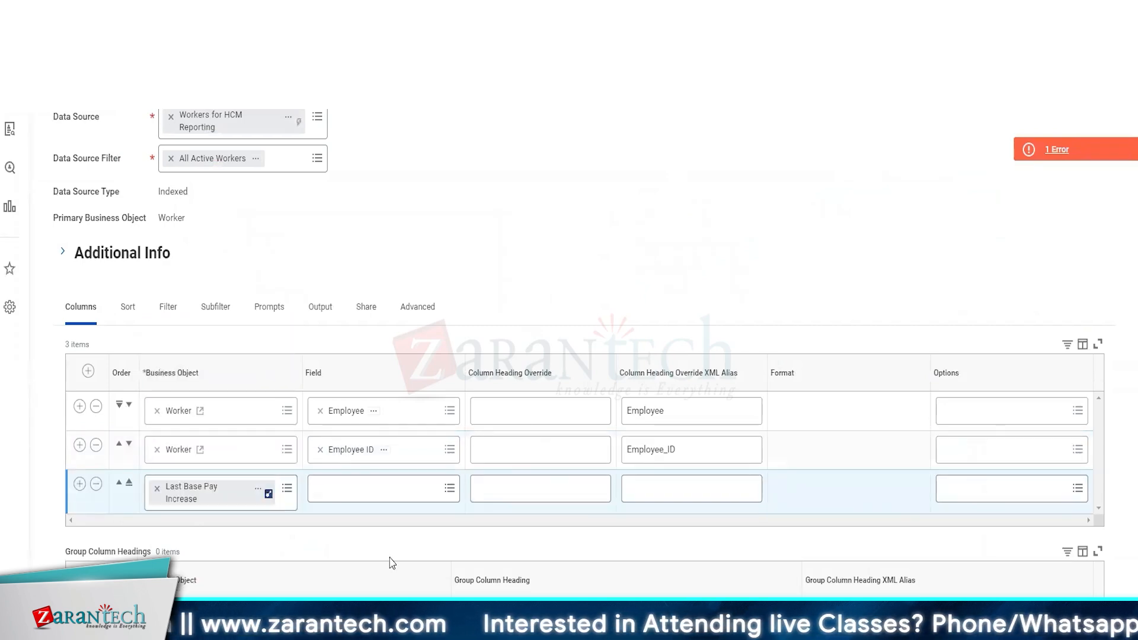
# - Set the field of the Last Base Pay Increase column row to Base Pay - Current
pyautogui.click(376, 488)
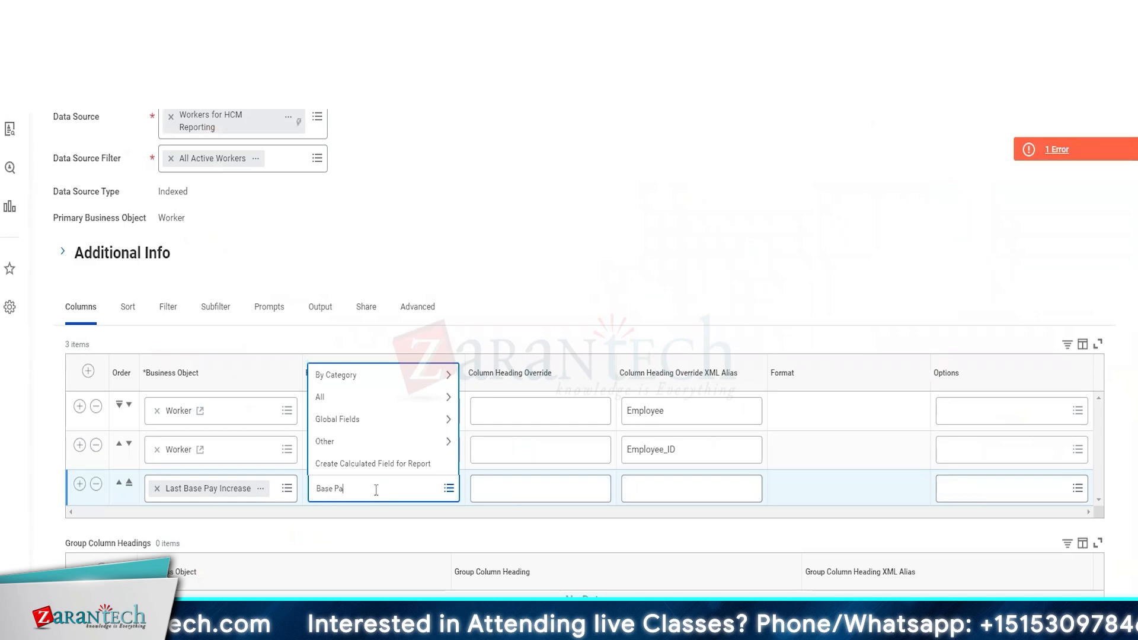
pyautogui.write('Base Pay Curre')
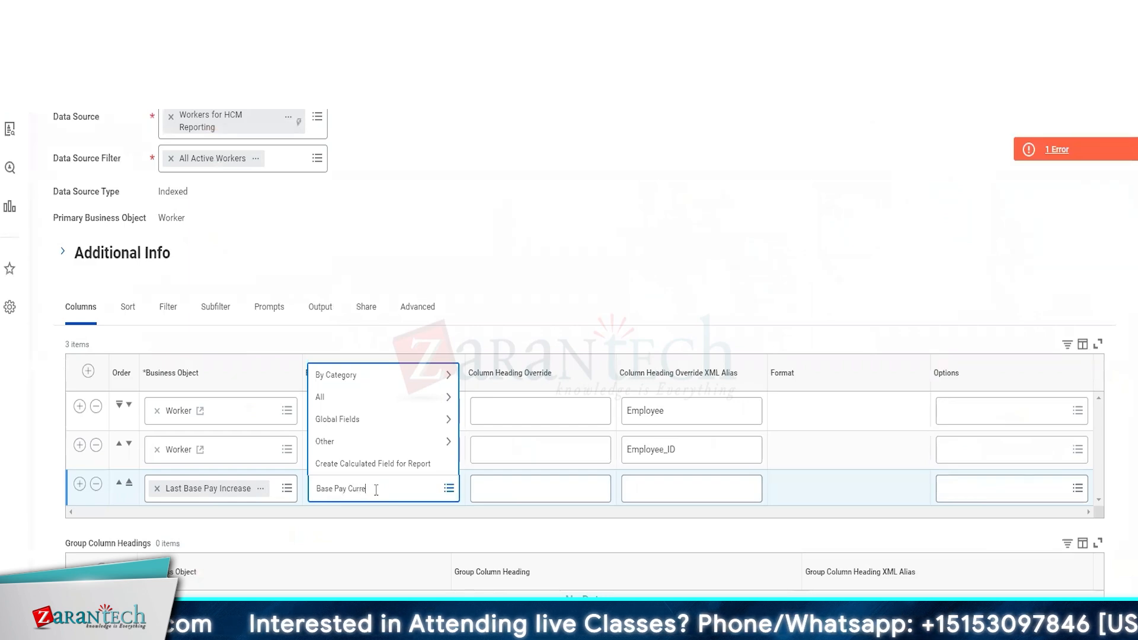
pyautogui.write('nt')
pyautogui.press('Return')
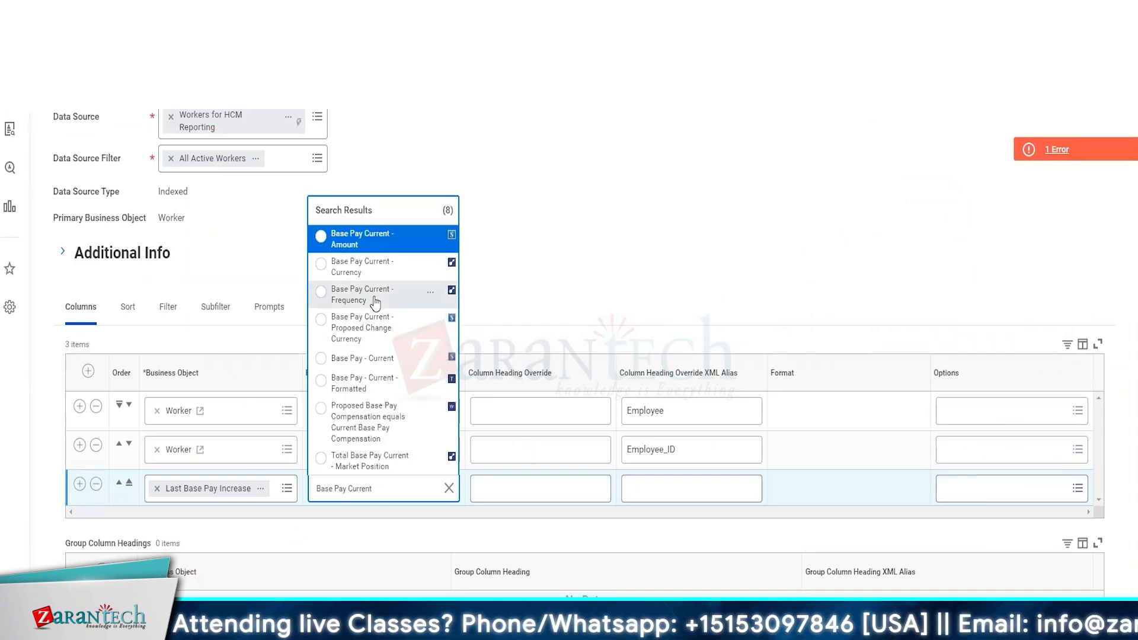
pyautogui.click(376, 358)
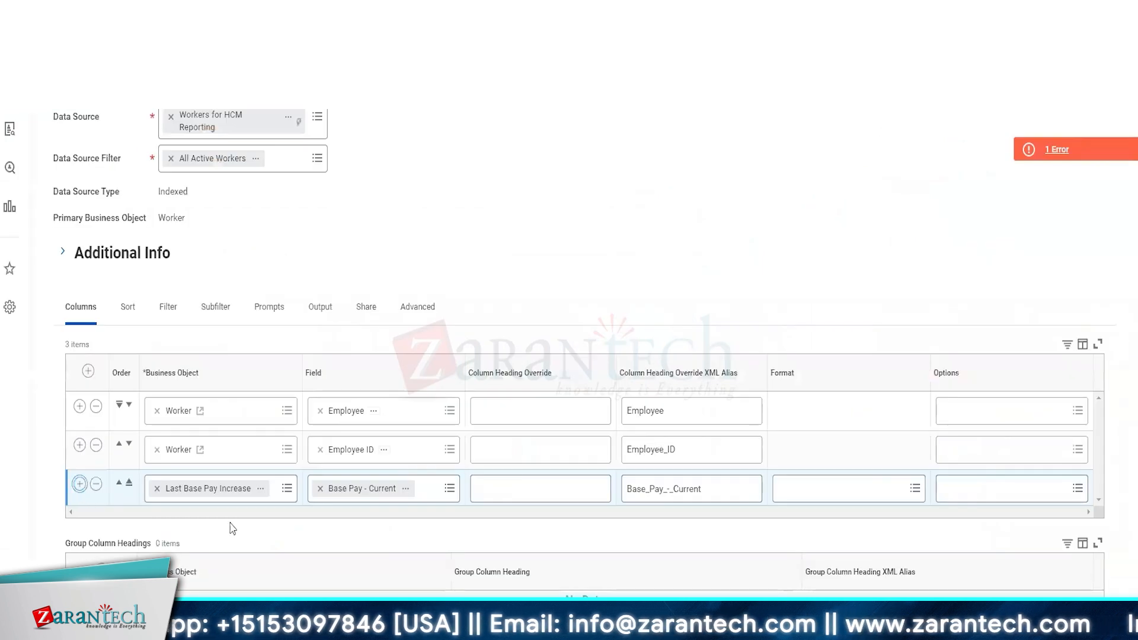
# - Add a fourth column row for Last Base Pay Increase with the field Base Pay - Proposed
pyautogui.click(79, 484)
pyautogui.click(372, 527)
pyautogui.write('Base Pay Propose')
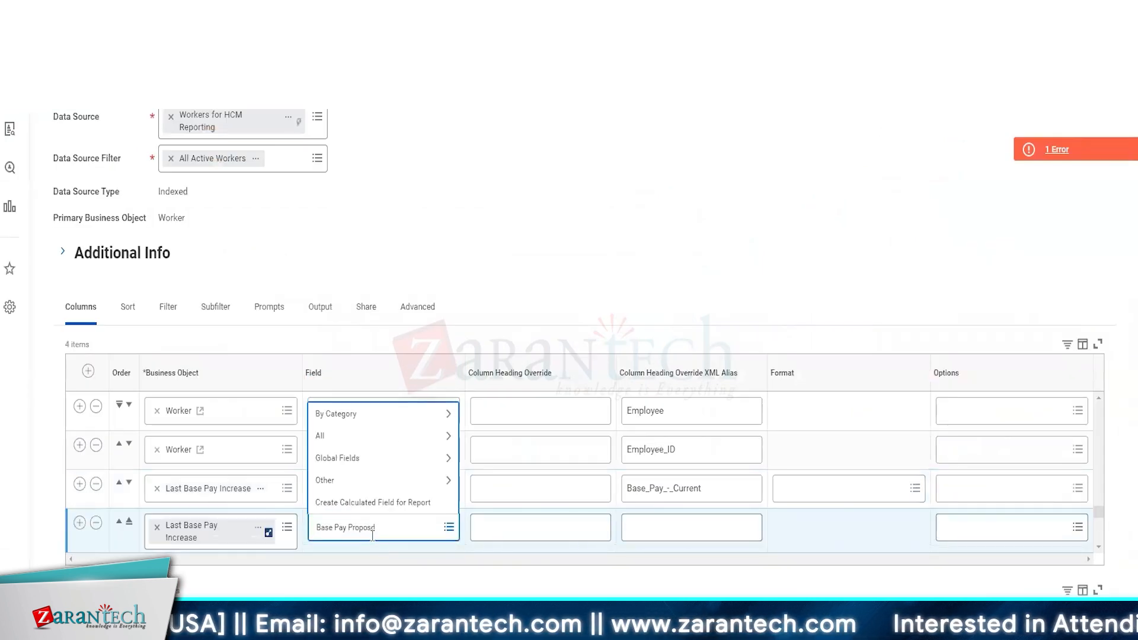
pyautogui.write('d')
pyautogui.press('Return')
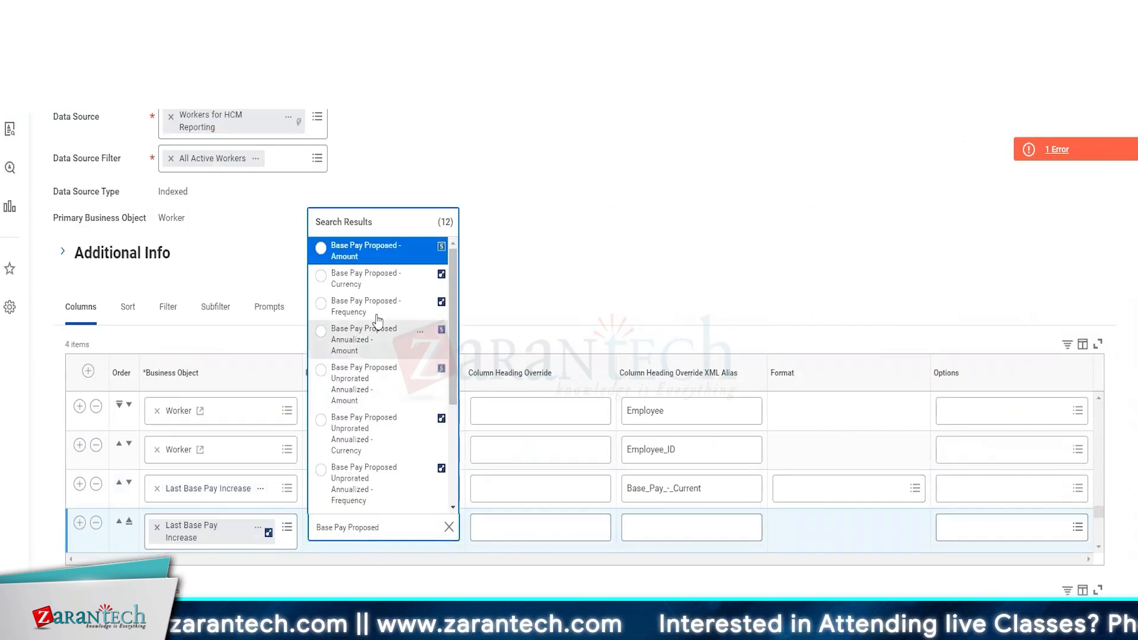
pyautogui.moveTo(454, 317); pyautogui.dragTo(455, 409)
pyautogui.click(364, 397)
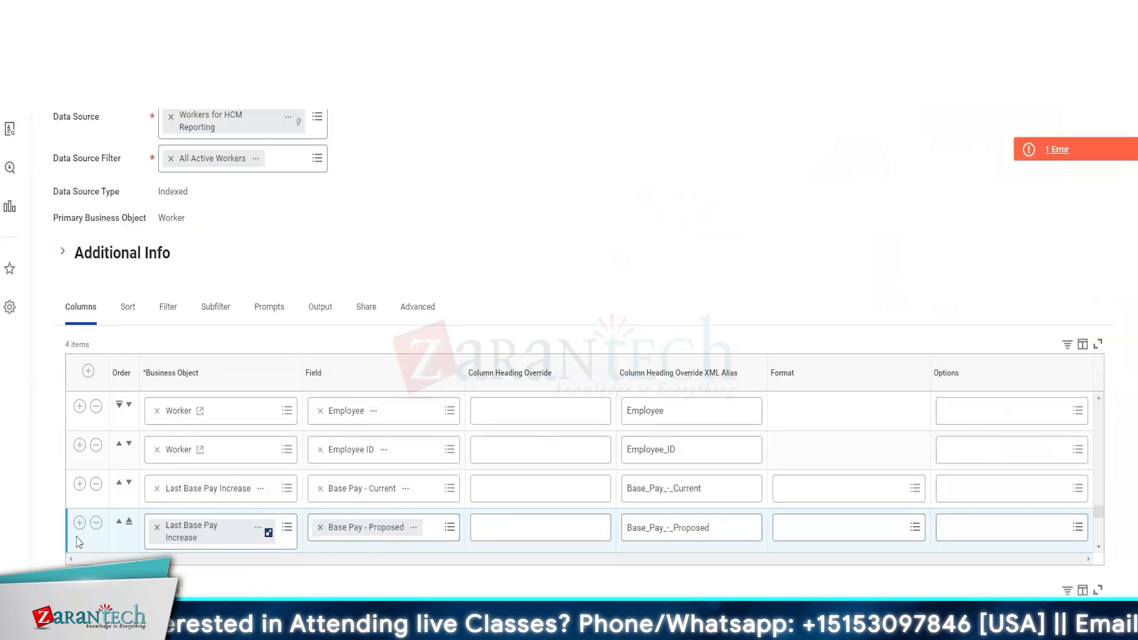
# - Add a fifth column row for Last Base Pay Increase with the field Effective Date
pyautogui.click(79, 522)
pyautogui.click(334, 570)
pyautogui.write('Effective Date')
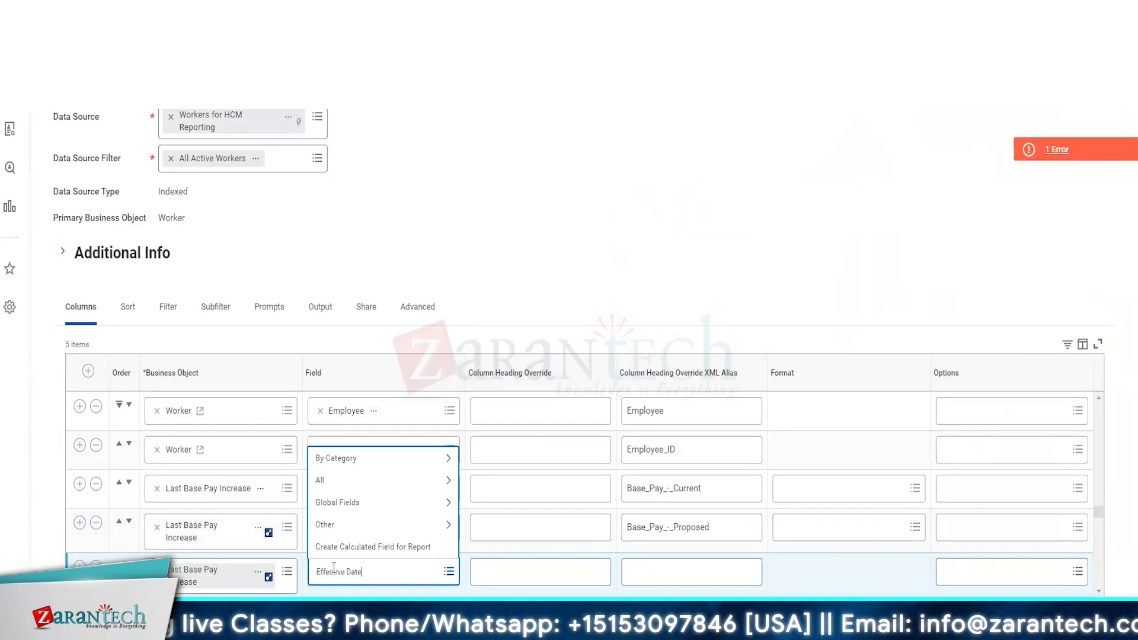
pyautogui.press('Return')
pyautogui.click(369, 293)
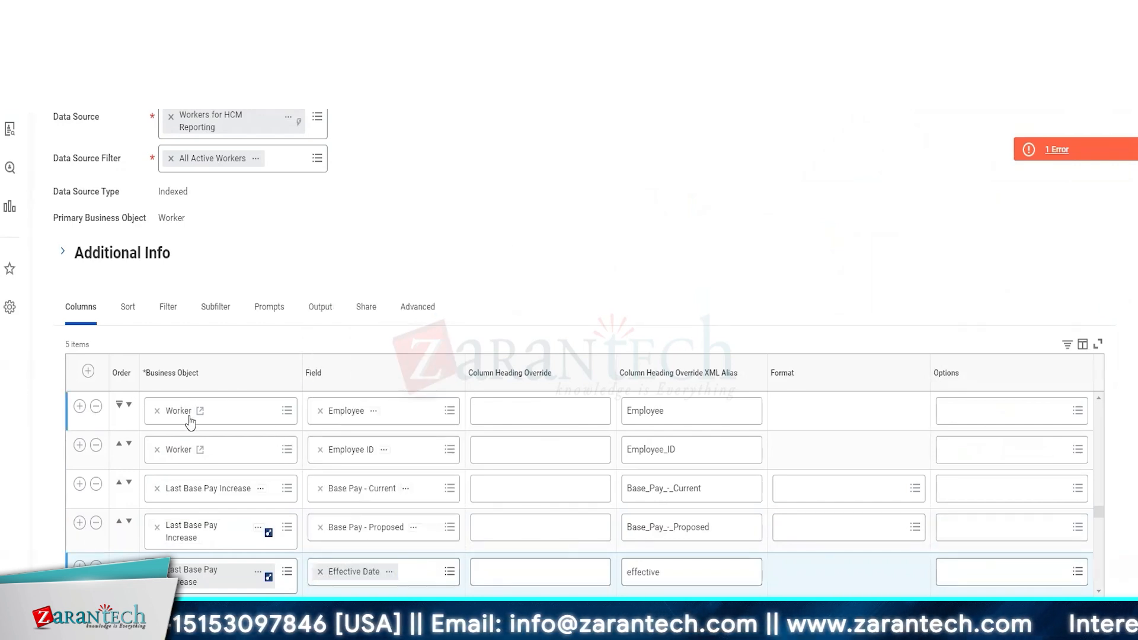
# - Examine the report field details of Employee, Base Pay - Current, Base Pay - Proposed and Effective Date
pyautogui.click(366, 410)
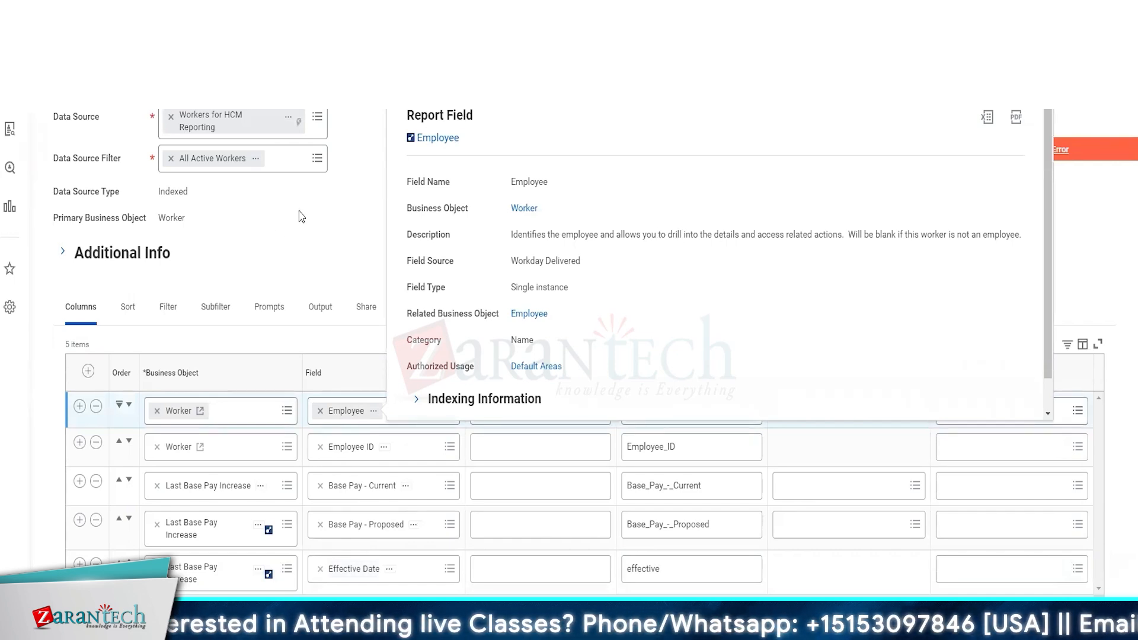
pyautogui.click(279, 243)
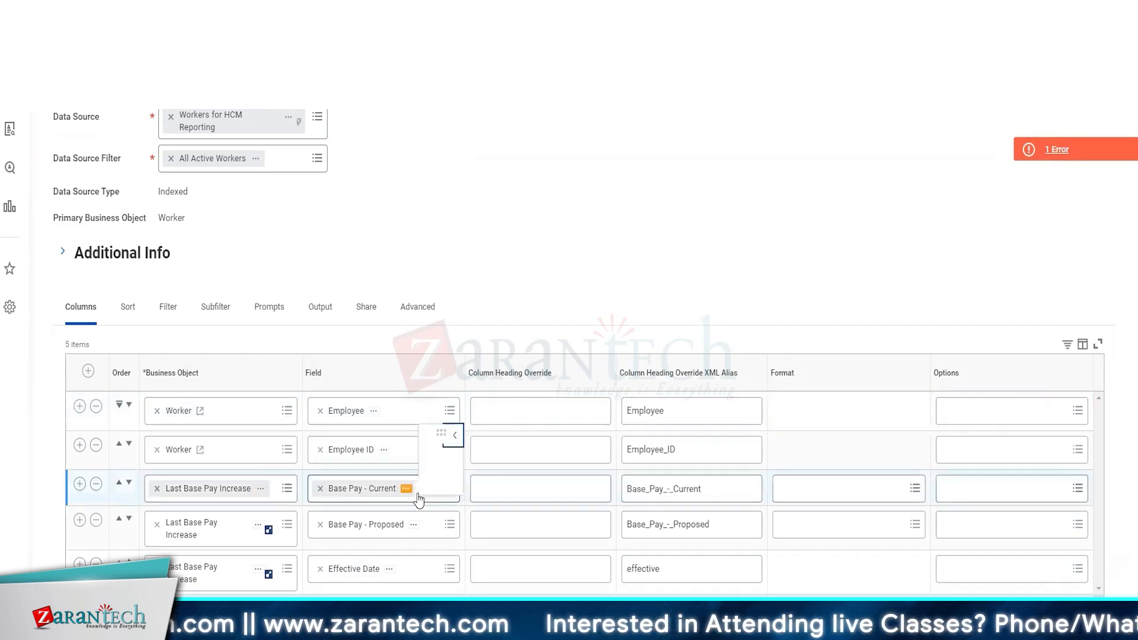
pyautogui.click(417, 498)
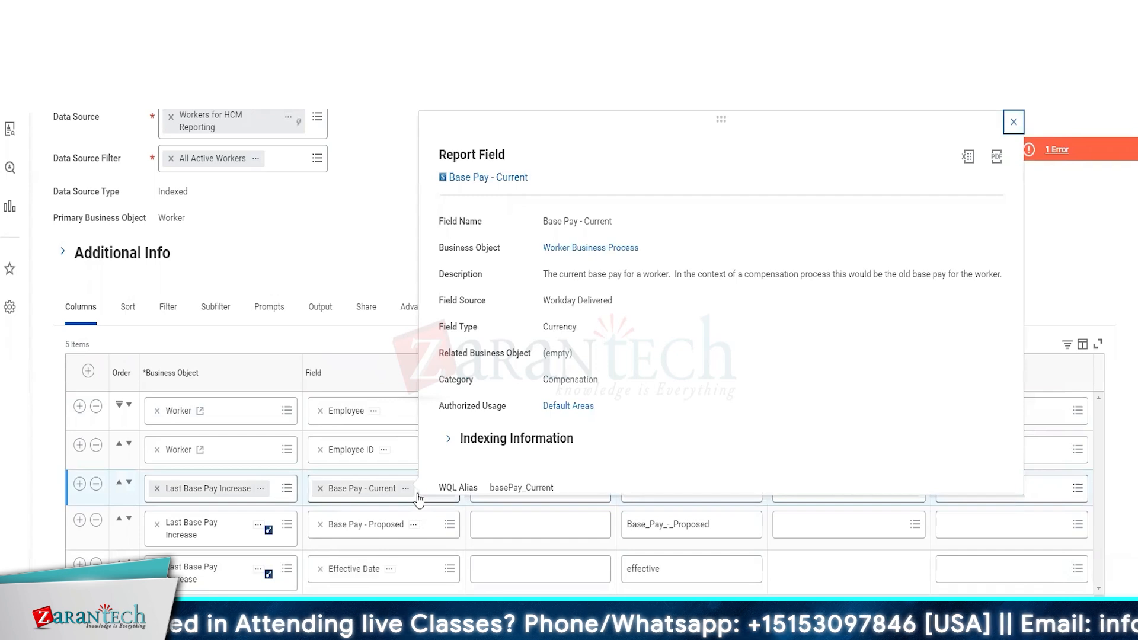
pyautogui.click(413, 525)
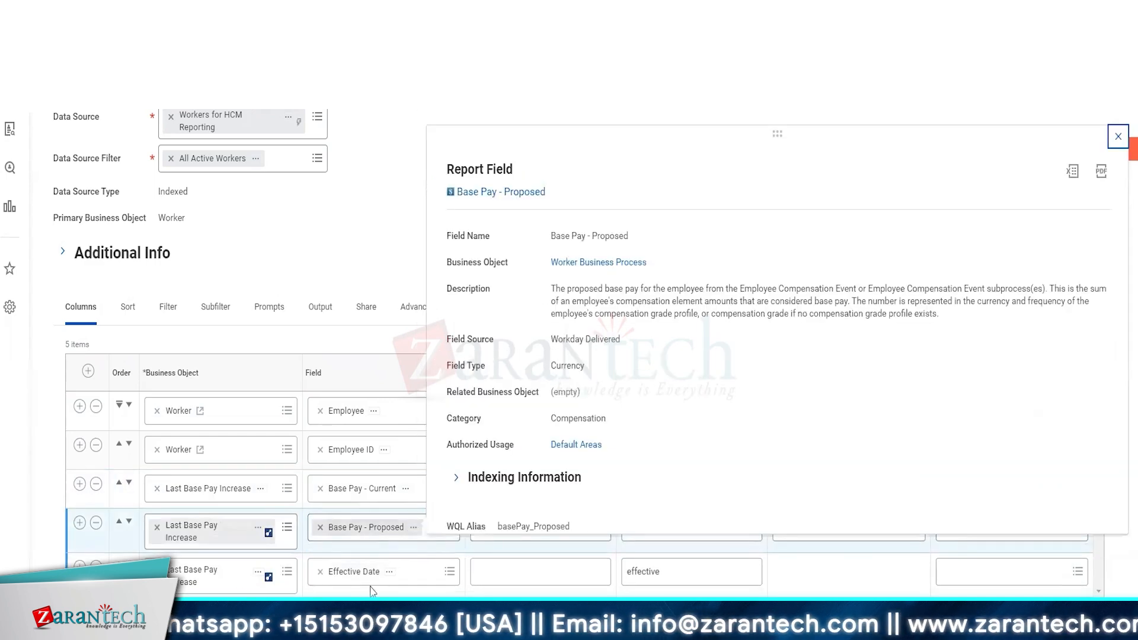
pyautogui.click(391, 574)
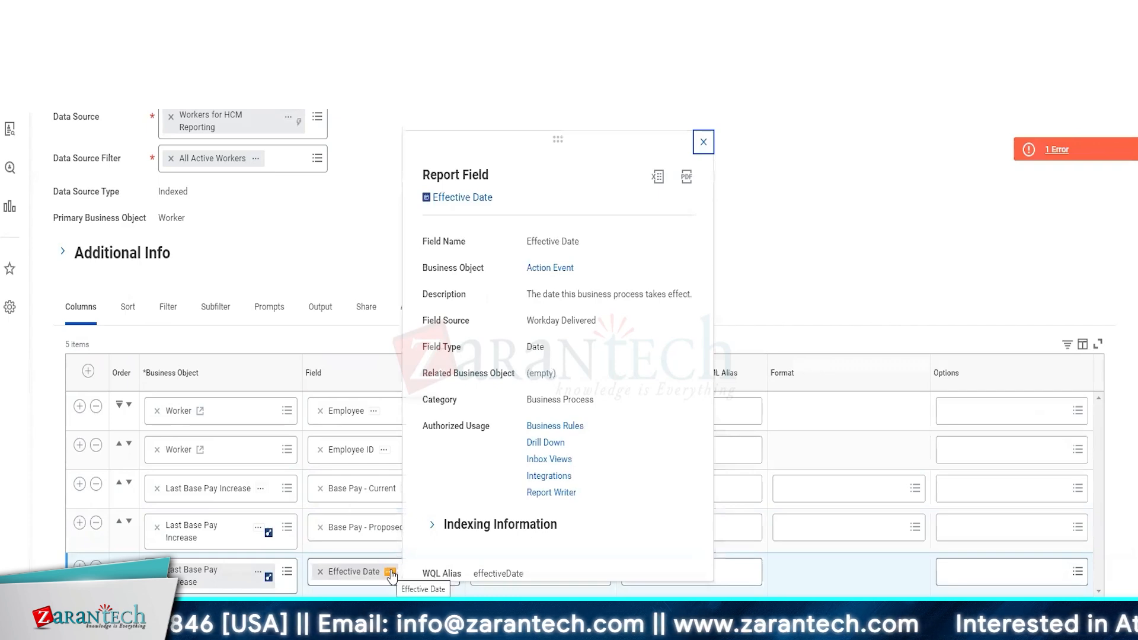
pyautogui.click(369, 240)
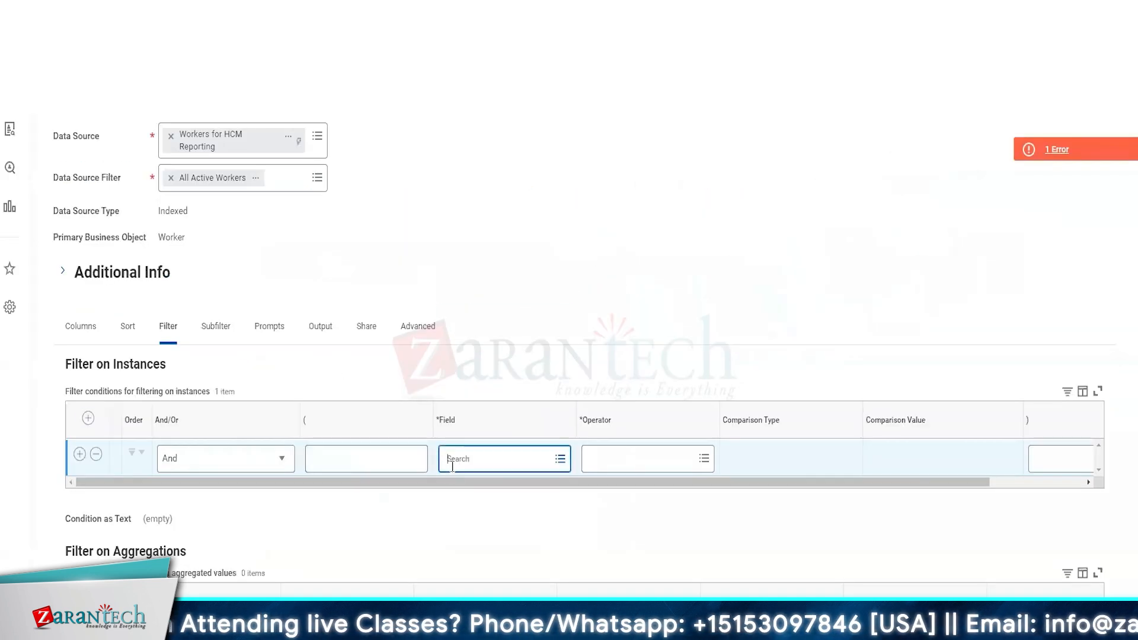
# - Set the instance filter condition's field to Location and its operator to in the selection list
pyautogui.click(453, 462)
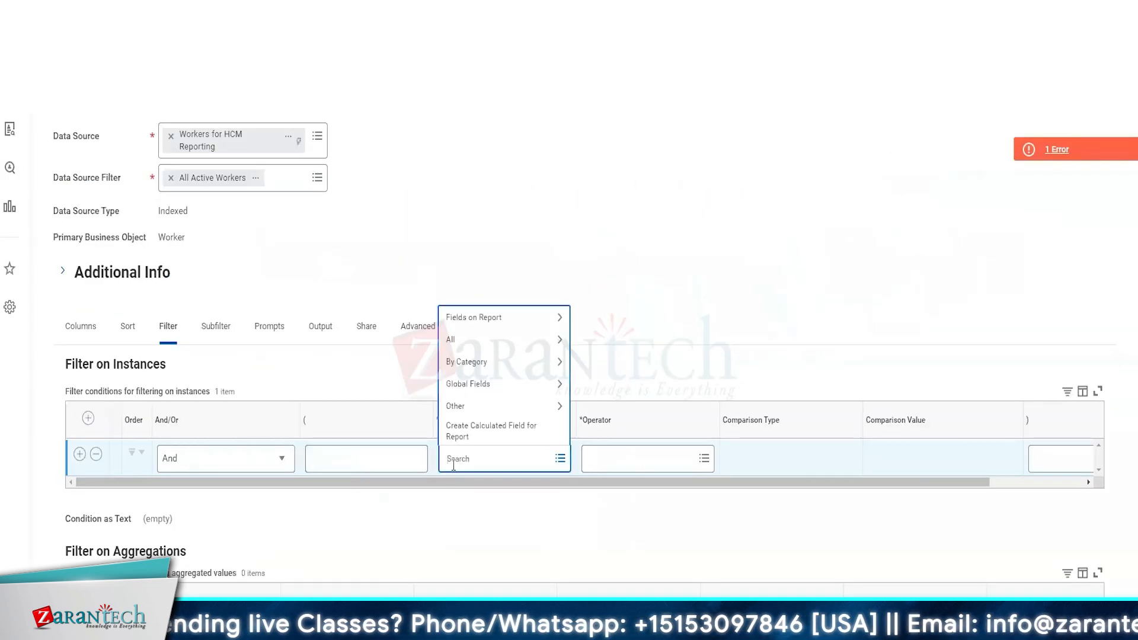
pyautogui.write('location')
pyautogui.press('Return')
pyautogui.click(468, 300)
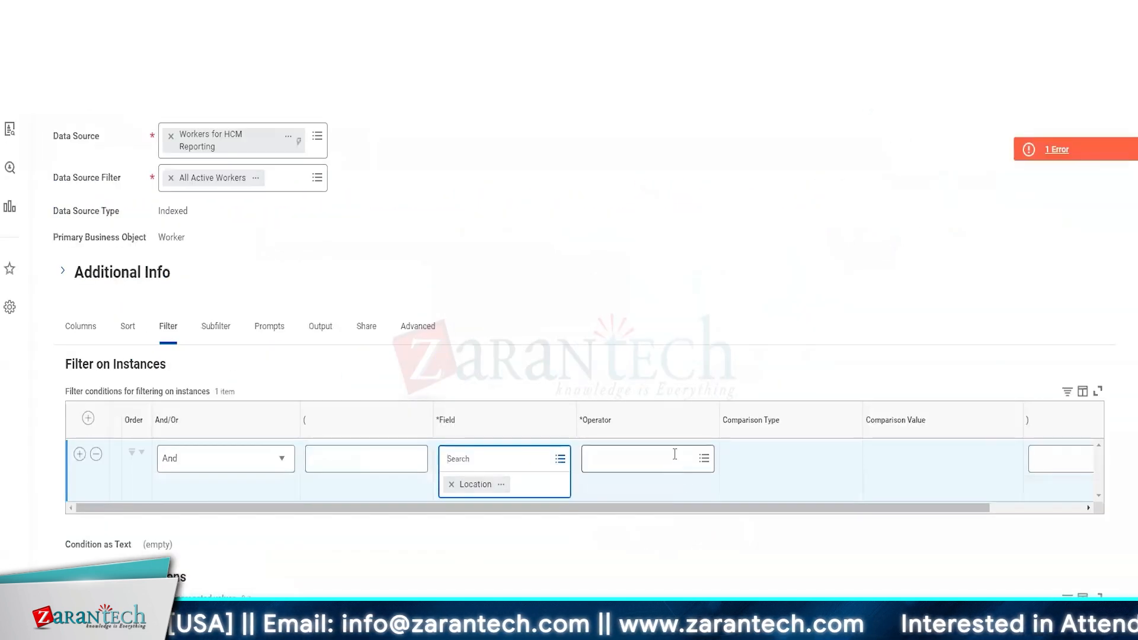
pyautogui.click(674, 461)
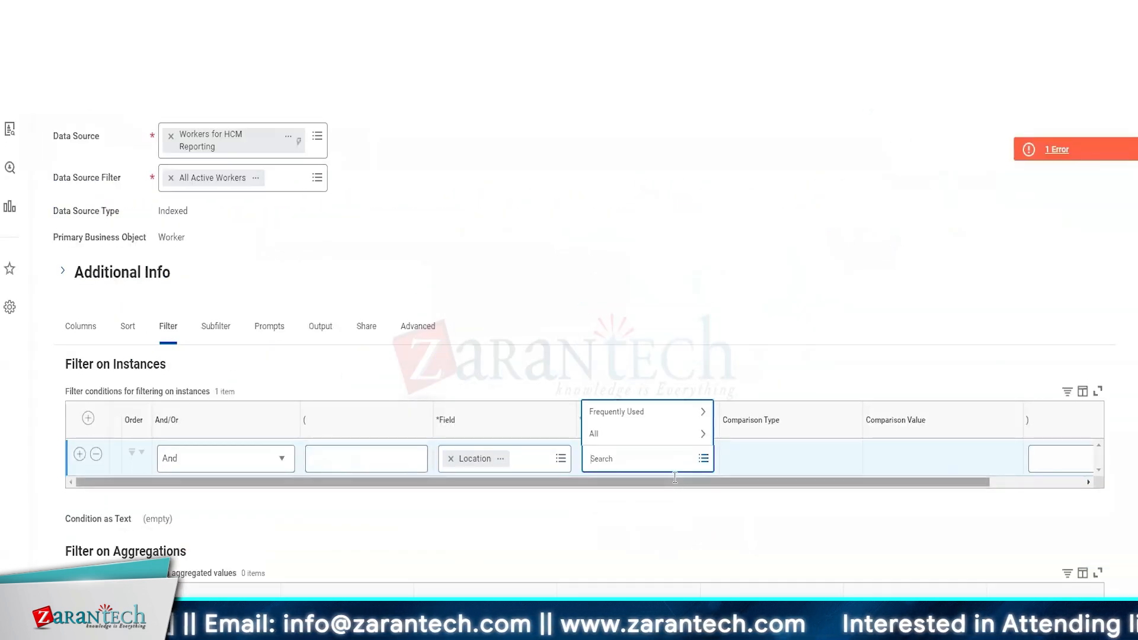
pyautogui.click(663, 411)
pyautogui.click(648, 365)
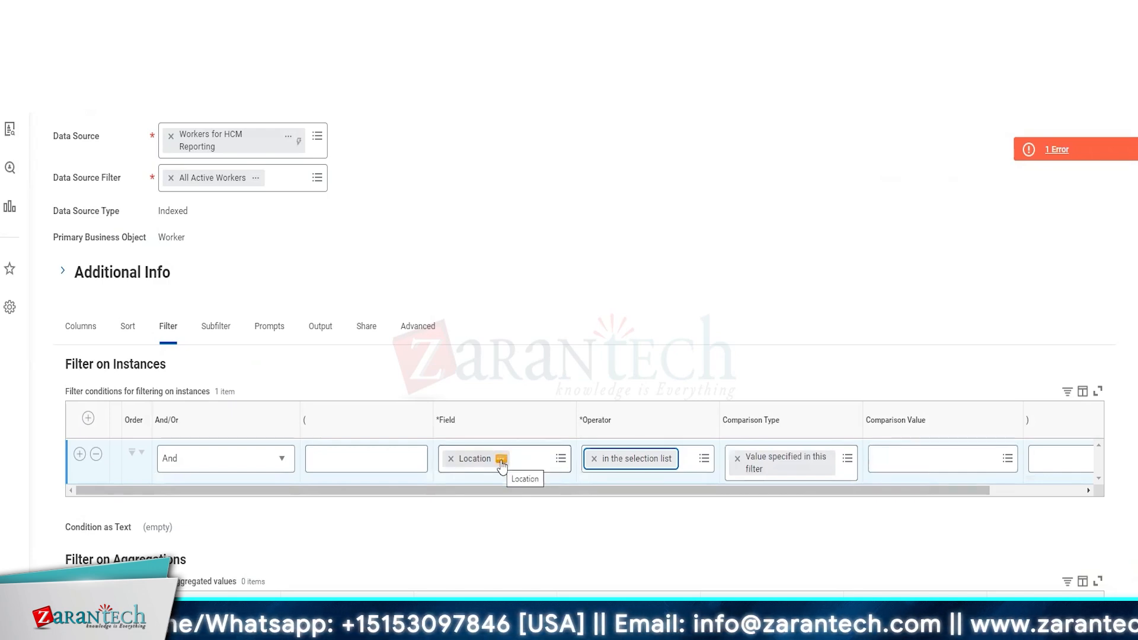
# - Set the comparison value of the Location filter condition to London
pyautogui.click(931, 468)
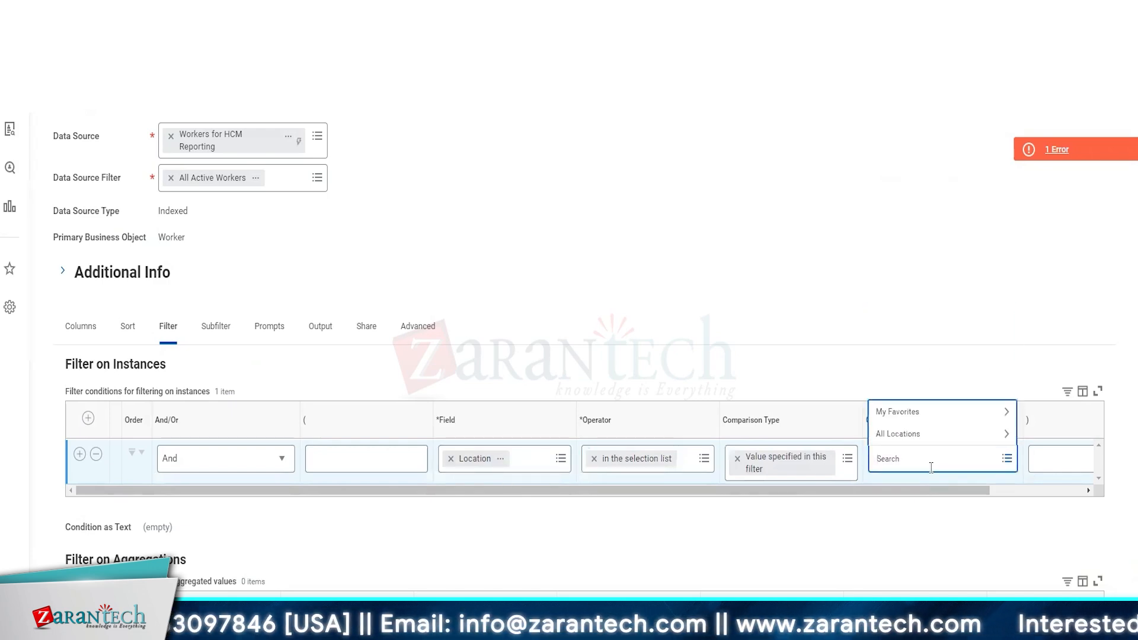
pyautogui.write('London')
pyautogui.press('Return')
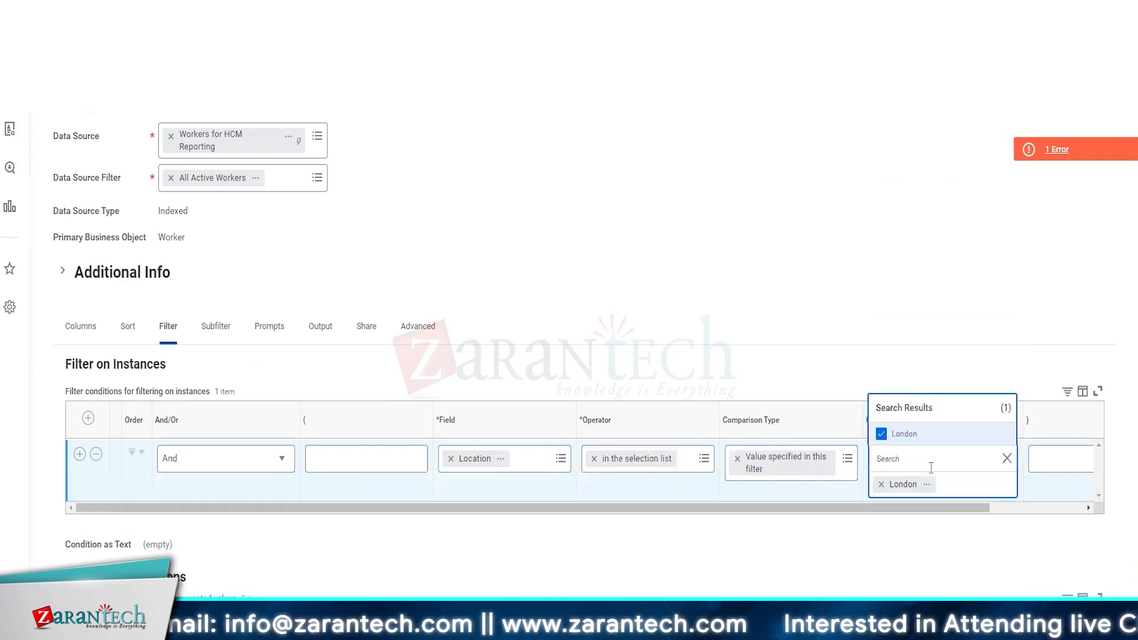
pyautogui.click(844, 268)
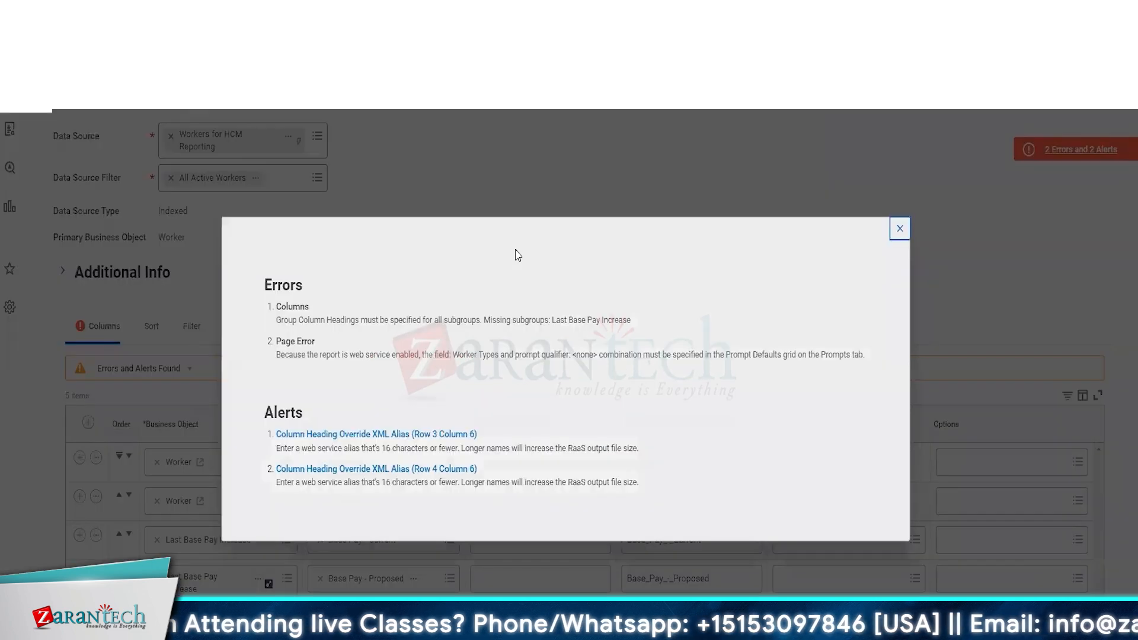
# - Close the error list and add a group column heading row for the Last Base Pay Increase business object
pyautogui.press('Escape')
pyautogui.scroll(-5, 515, 251)
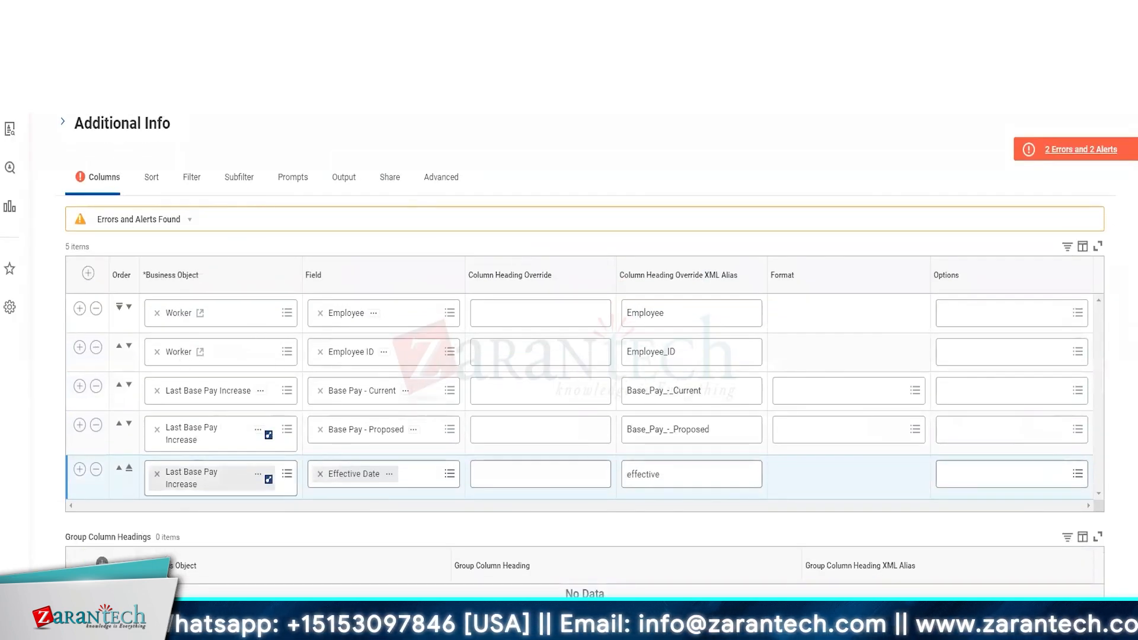
pyautogui.click(102, 562)
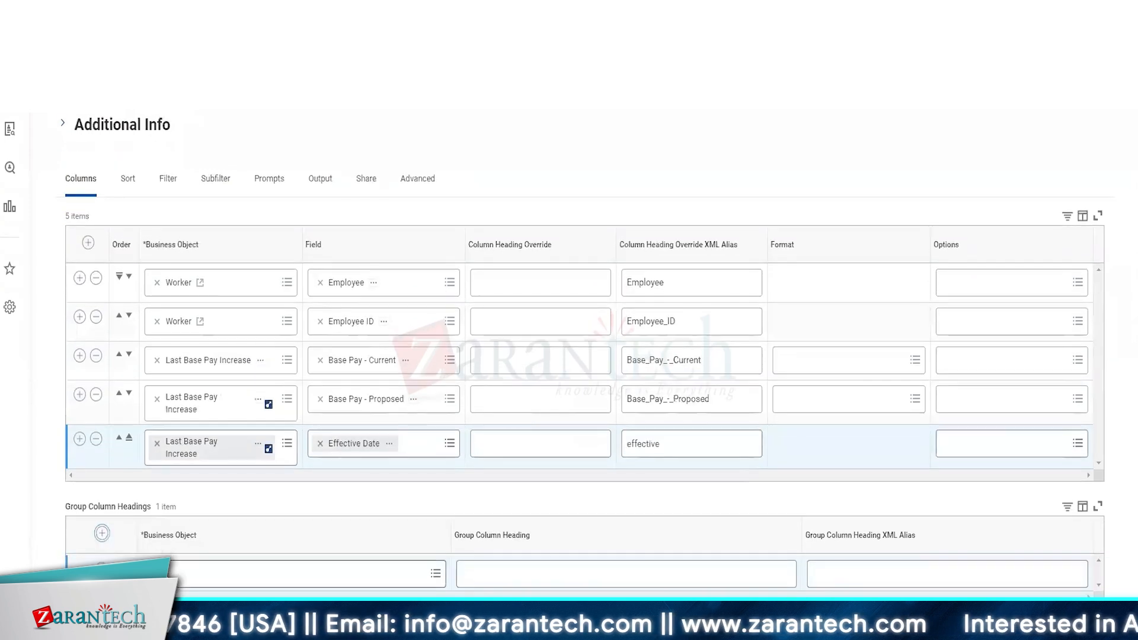
pyautogui.click(216, 580)
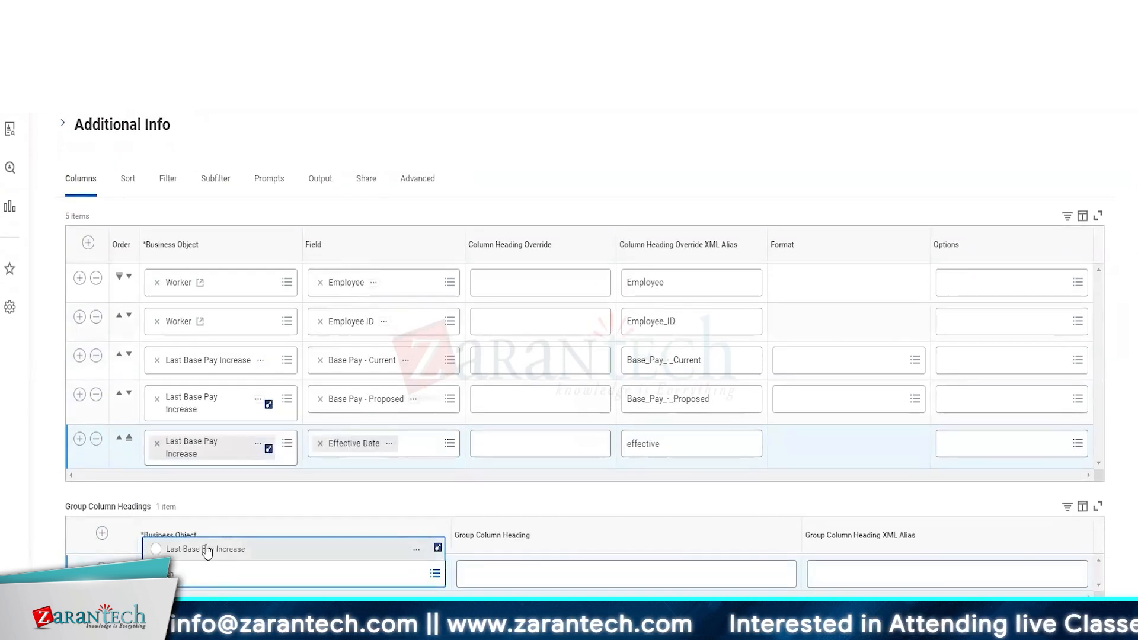
pyautogui.click(207, 549)
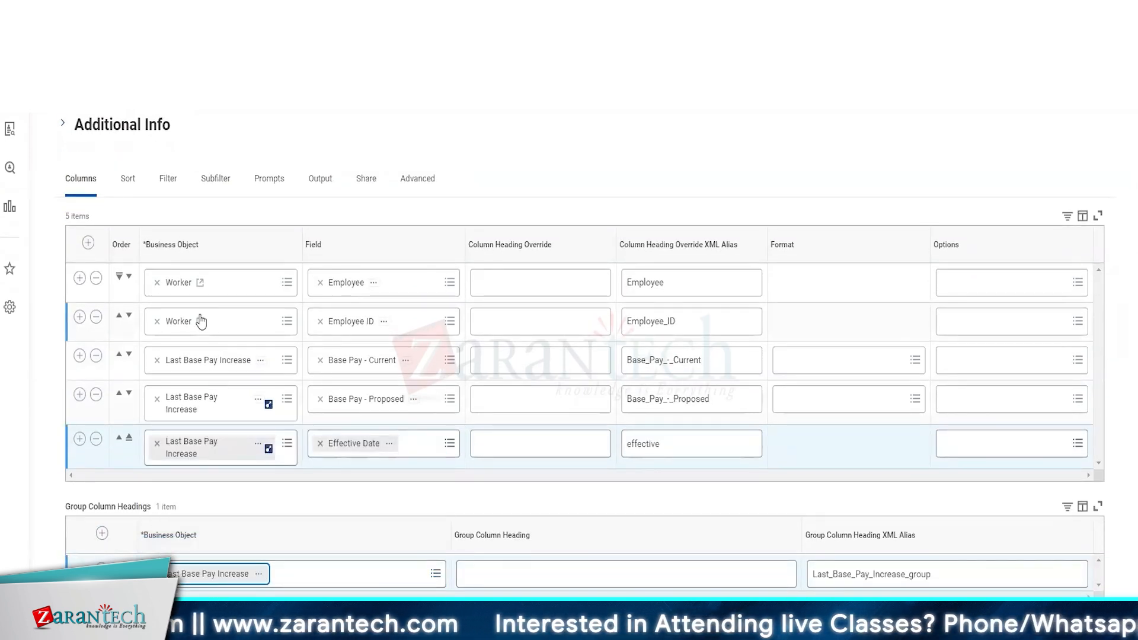
# - Review the report's advanced options, column rows and group column heading
pyautogui.scroll(1, 181, 301)
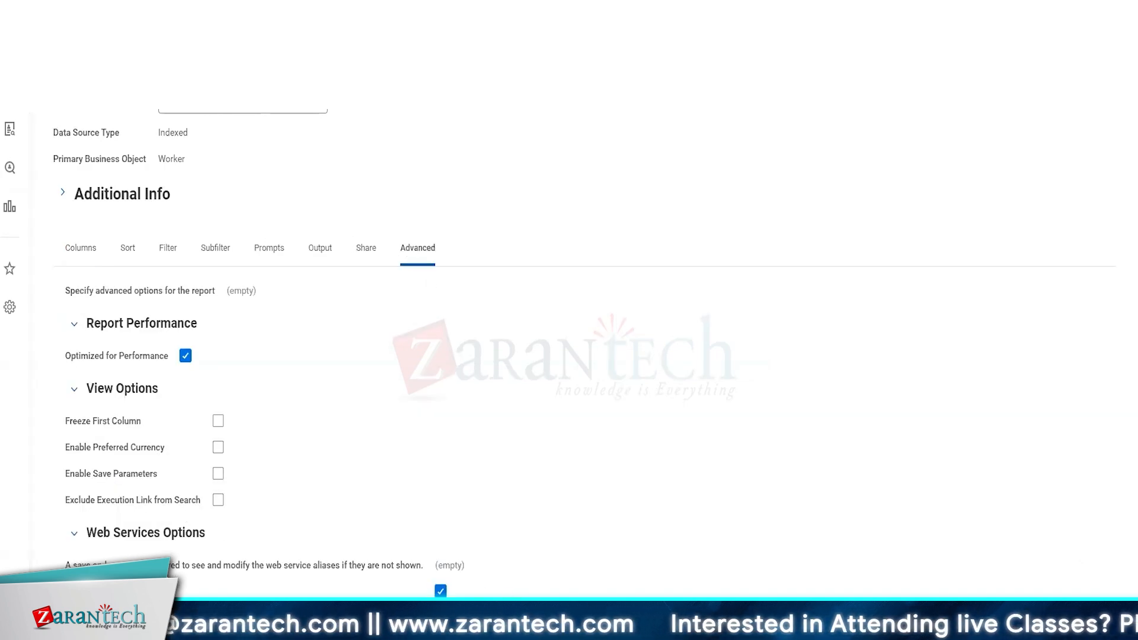
pyautogui.click(82, 251)
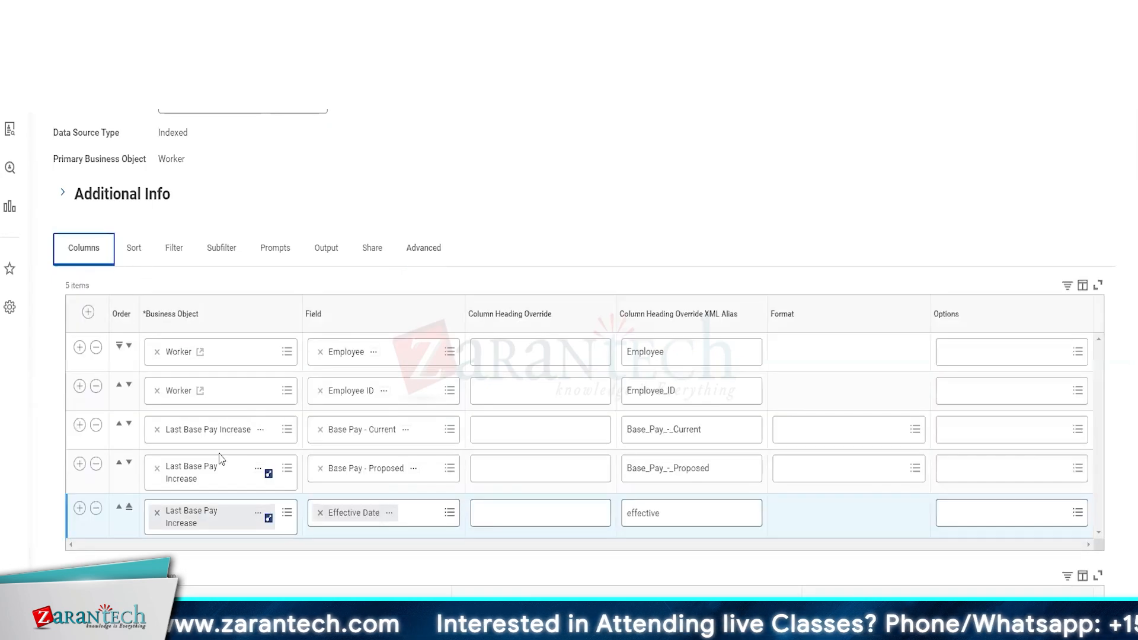
pyautogui.scroll(-1, 253, 541)
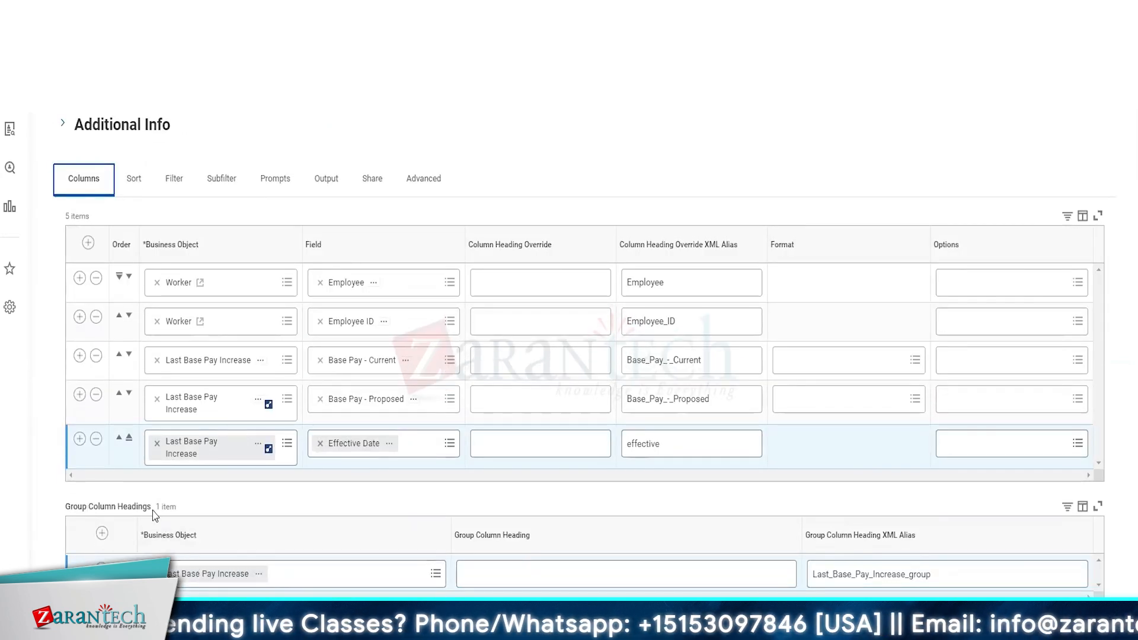
pyautogui.click(437, 524)
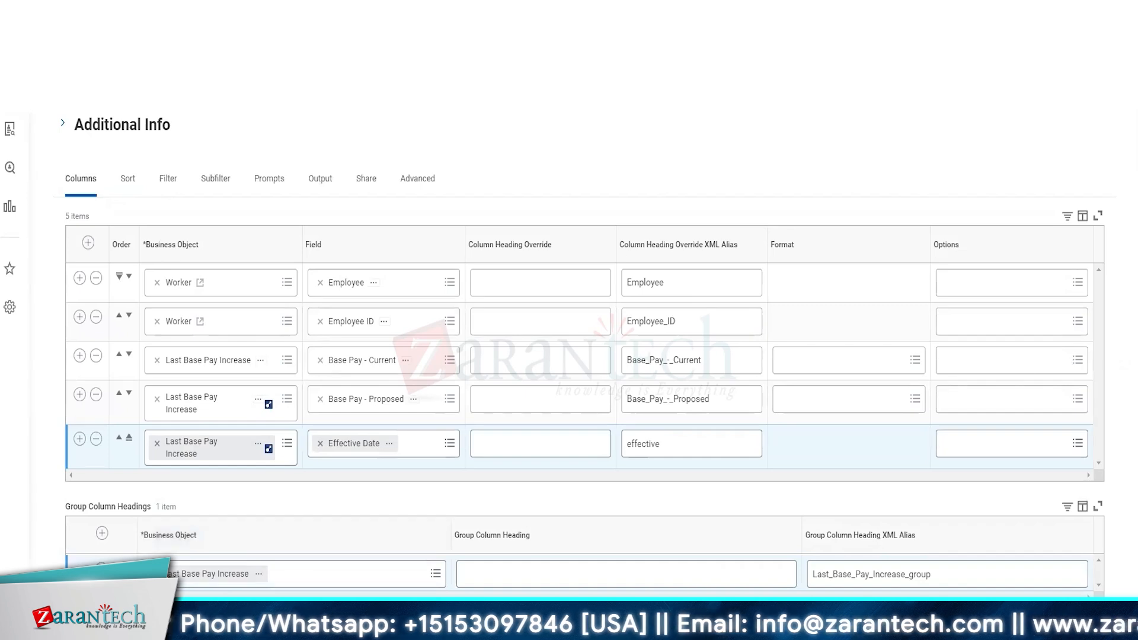
# - Check the page error about prompt defaults and populate the report's undefined prompt defaults
pyautogui.click(1021, 152)
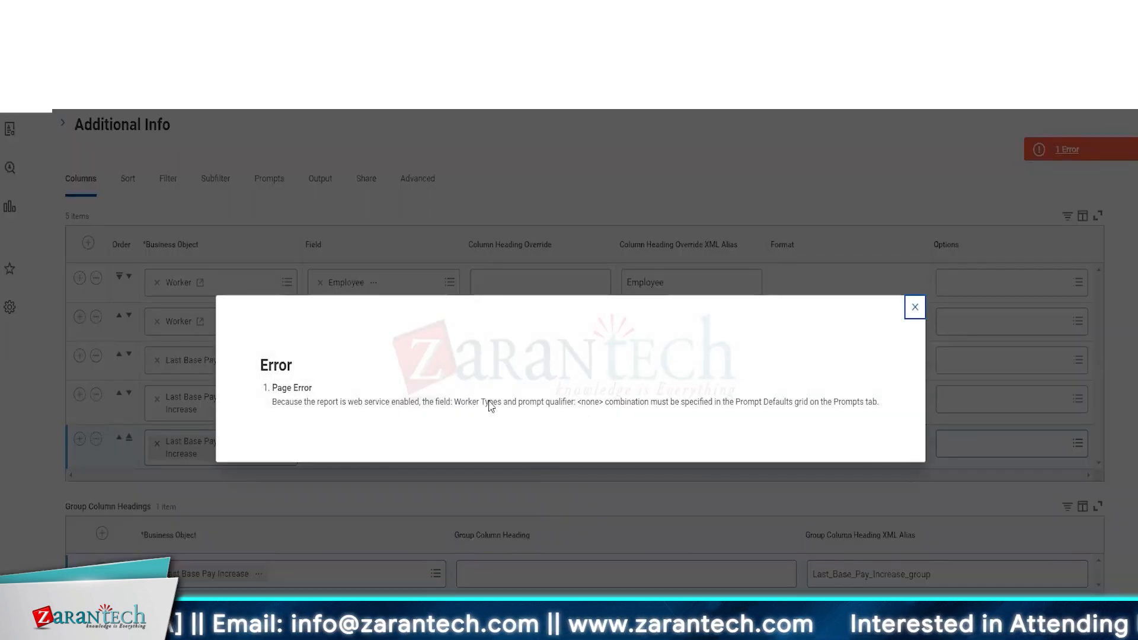
pyautogui.click(490, 232)
pyautogui.click(269, 180)
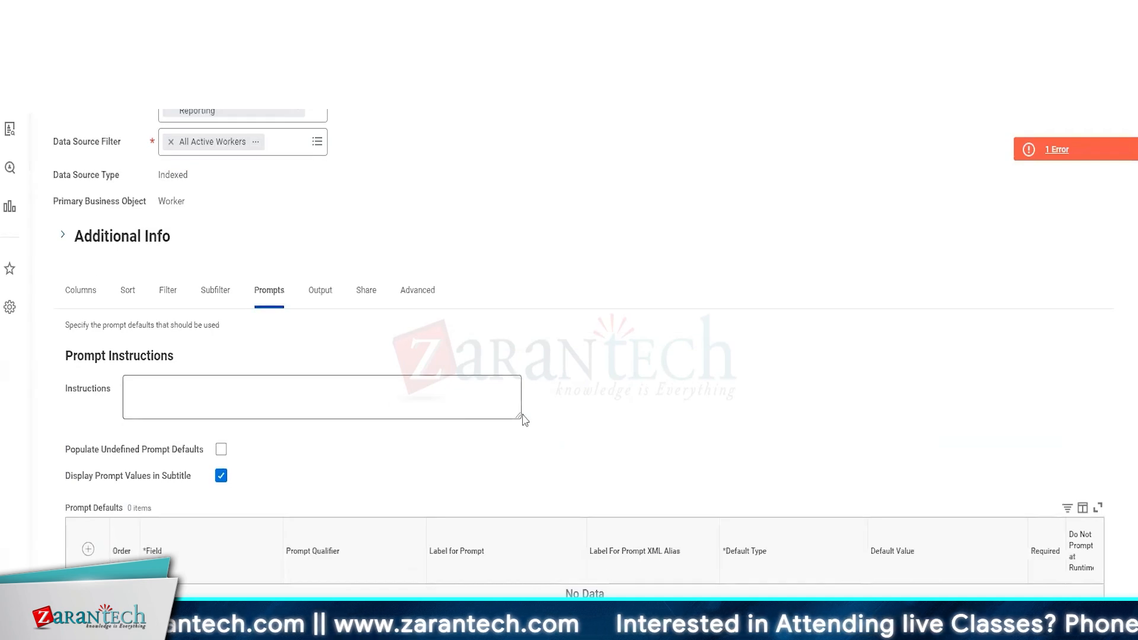
pyautogui.click(221, 449)
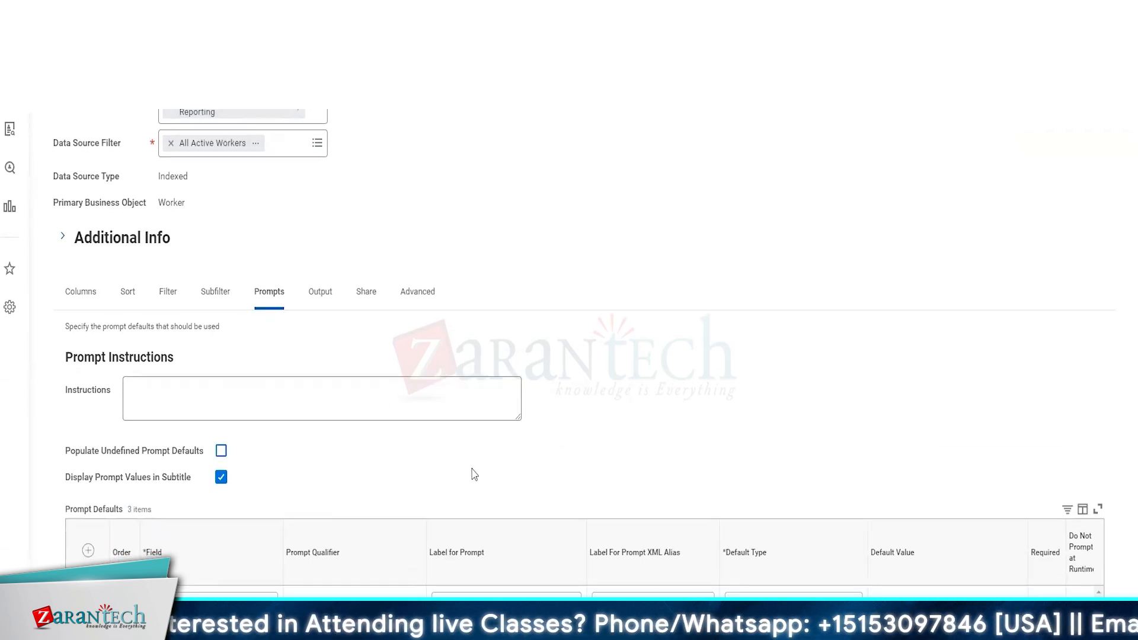
# - Add a sub level filter on the Expense Reports - All Statuses business object
pyautogui.scroll(-2, 474, 475)
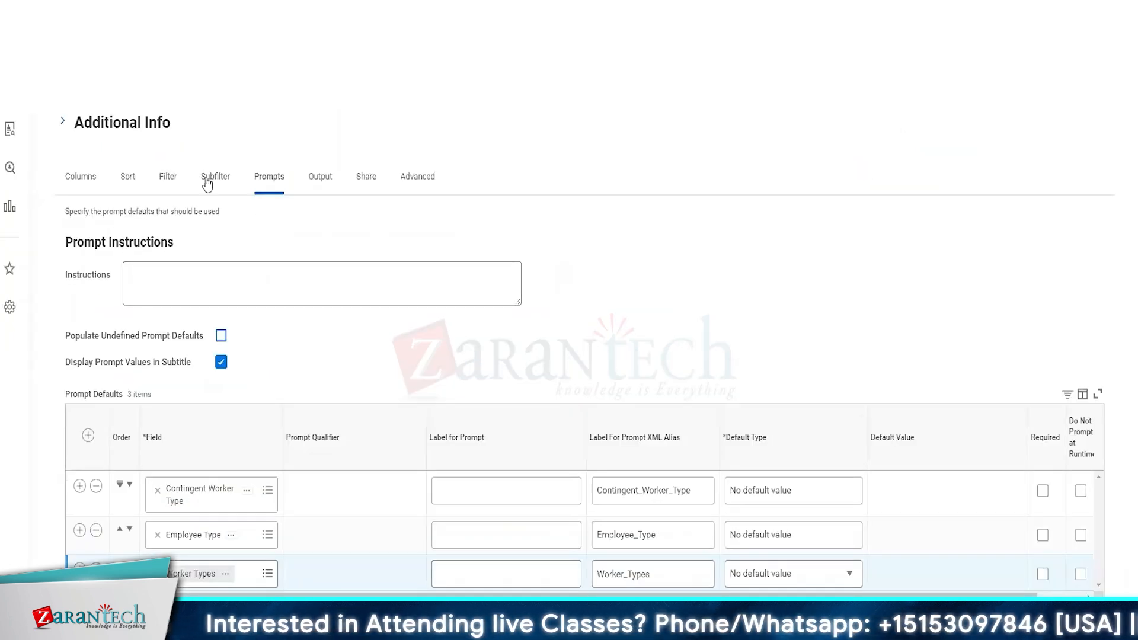
pyautogui.click(209, 179)
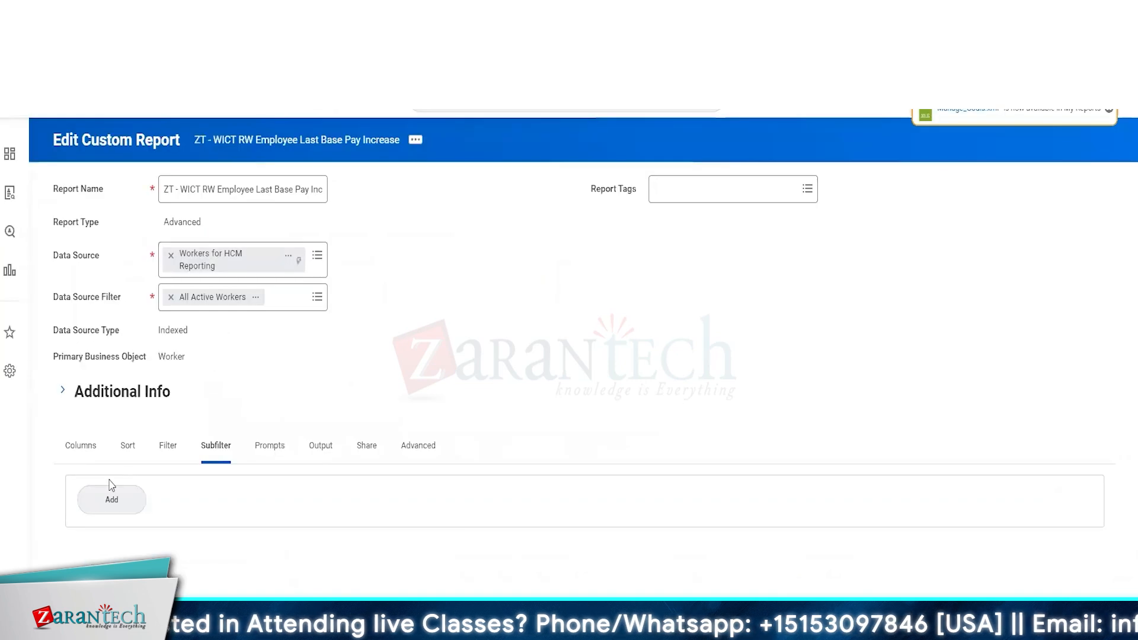
pyautogui.click(109, 497)
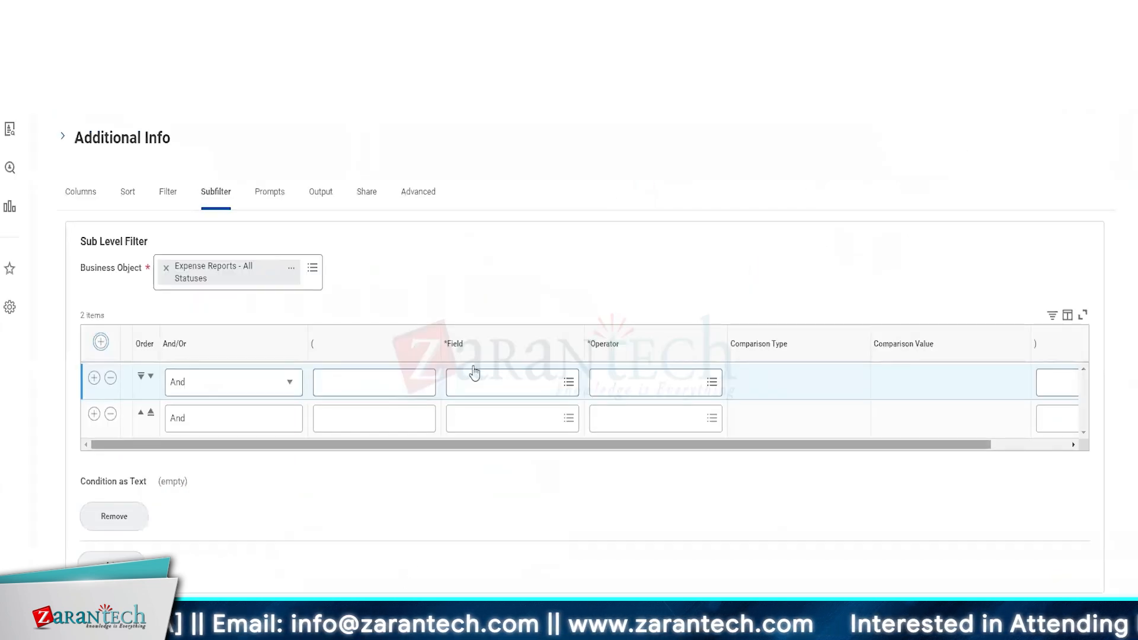
# - Try to set the first subfilter condition's field to Expense Report by searching for it, and check the available operators
pyautogui.click(490, 374)
pyautogui.write('exp')
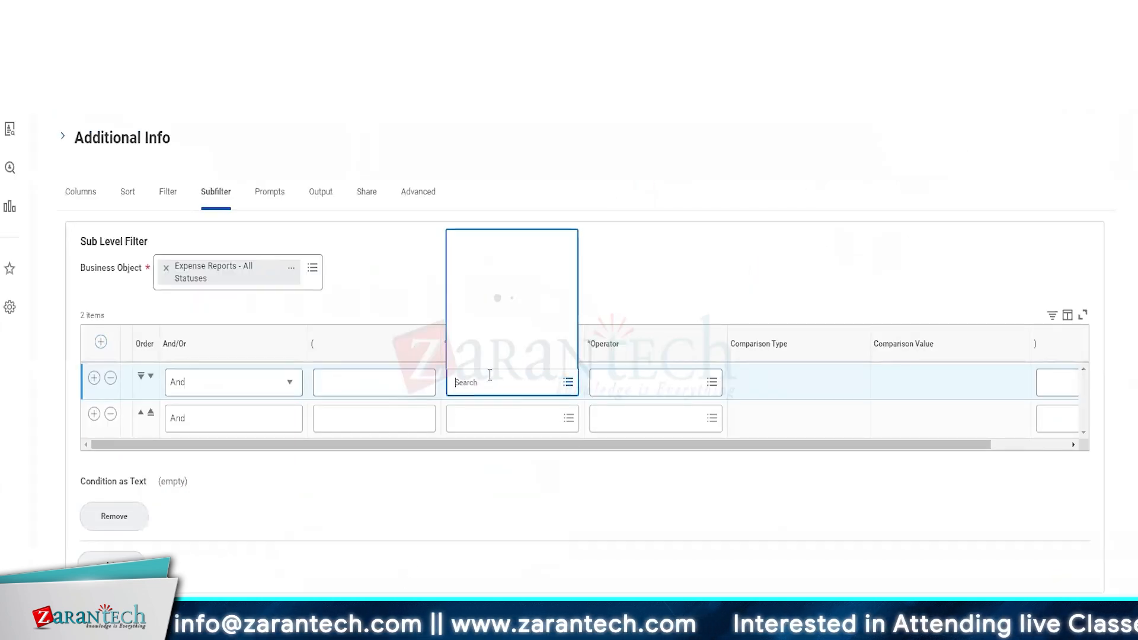
pyautogui.write('ense report')
pyautogui.press('Return')
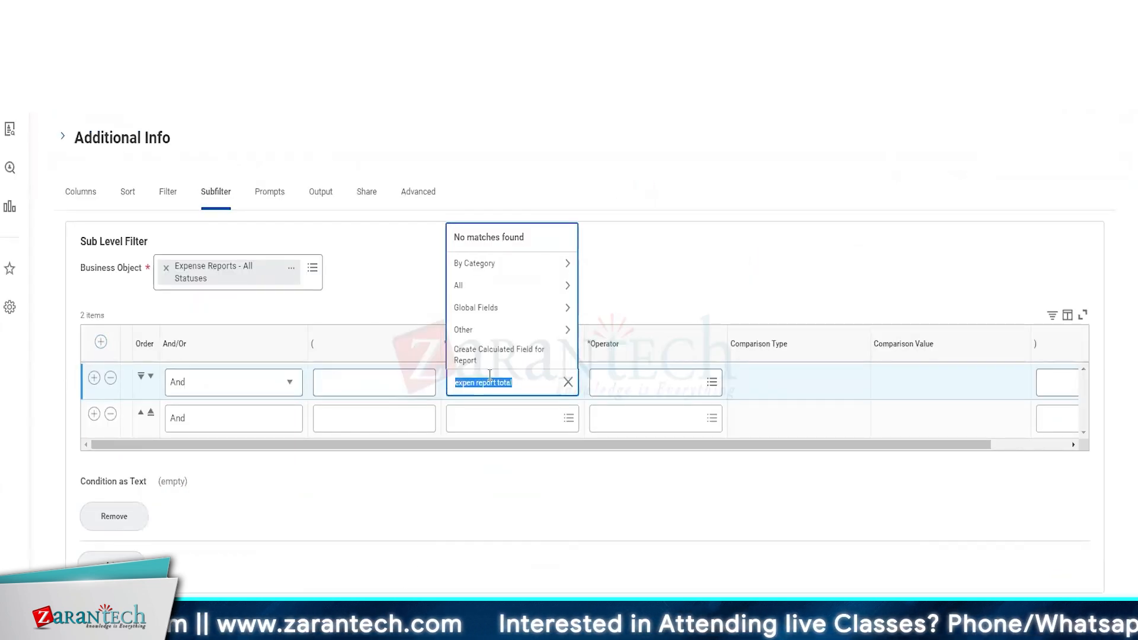
pyautogui.write('expense report')
pyautogui.press('Return')
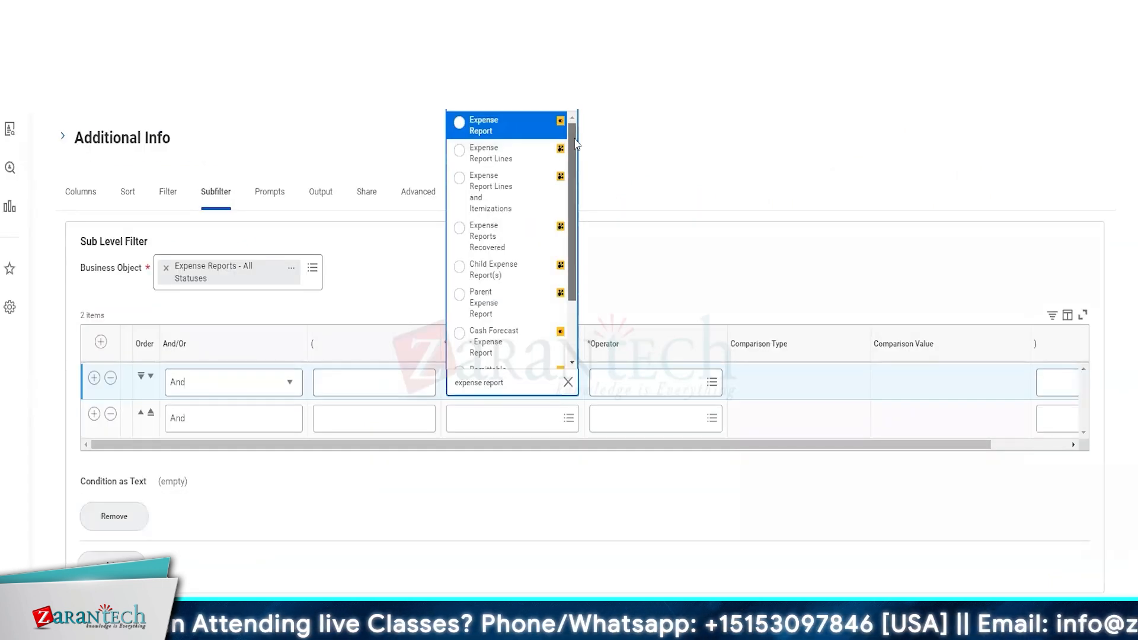
pyautogui.scroll(-3, 580, 230)
pyautogui.scroll(5, 581, 230)
pyautogui.click(510, 122)
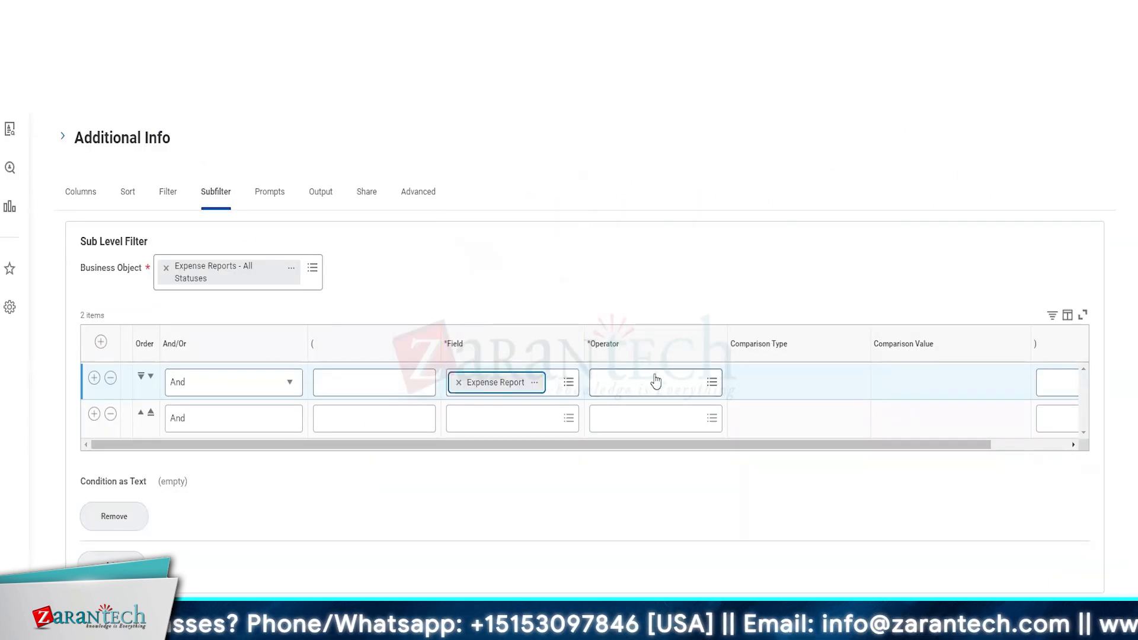
pyautogui.click(656, 381)
pyautogui.click(658, 356)
pyautogui.click(532, 320)
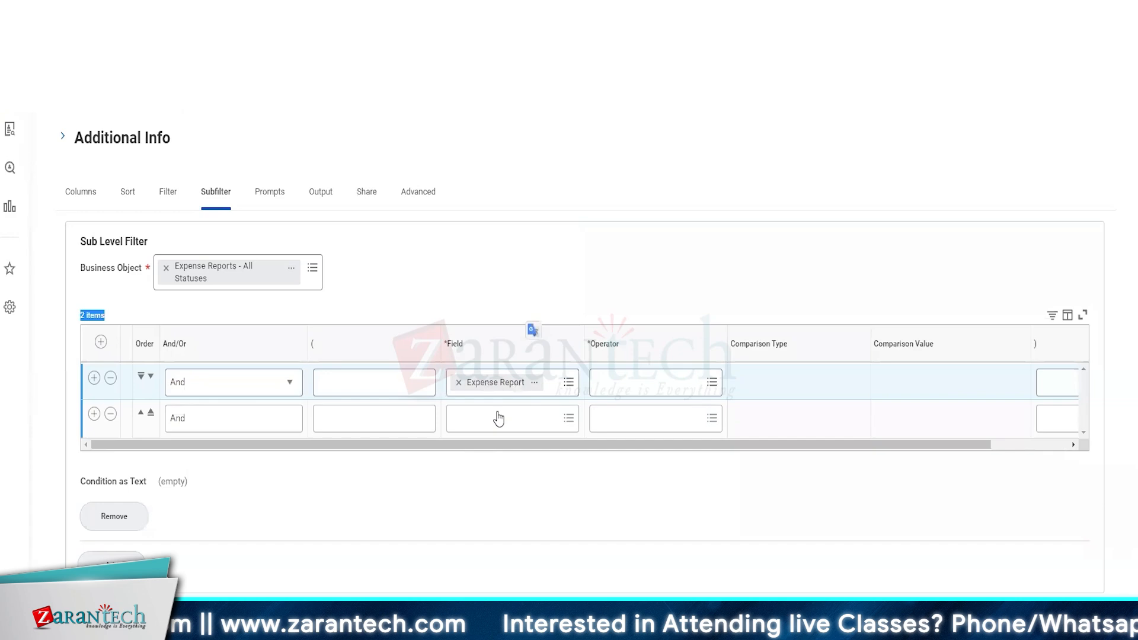
# - Replace the first condition's field with Expense Report from the Expense Report category, viewing its field details
pyautogui.click(490, 382)
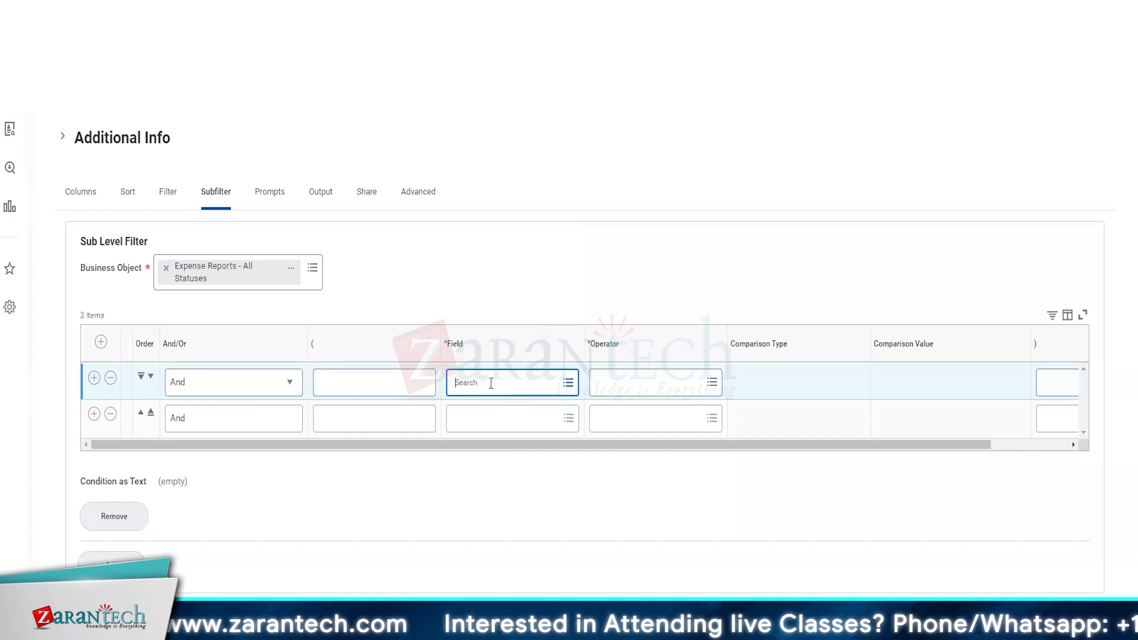
pyautogui.click(495, 269)
pyautogui.scroll(-4, 500, 174)
pyautogui.click(522, 363)
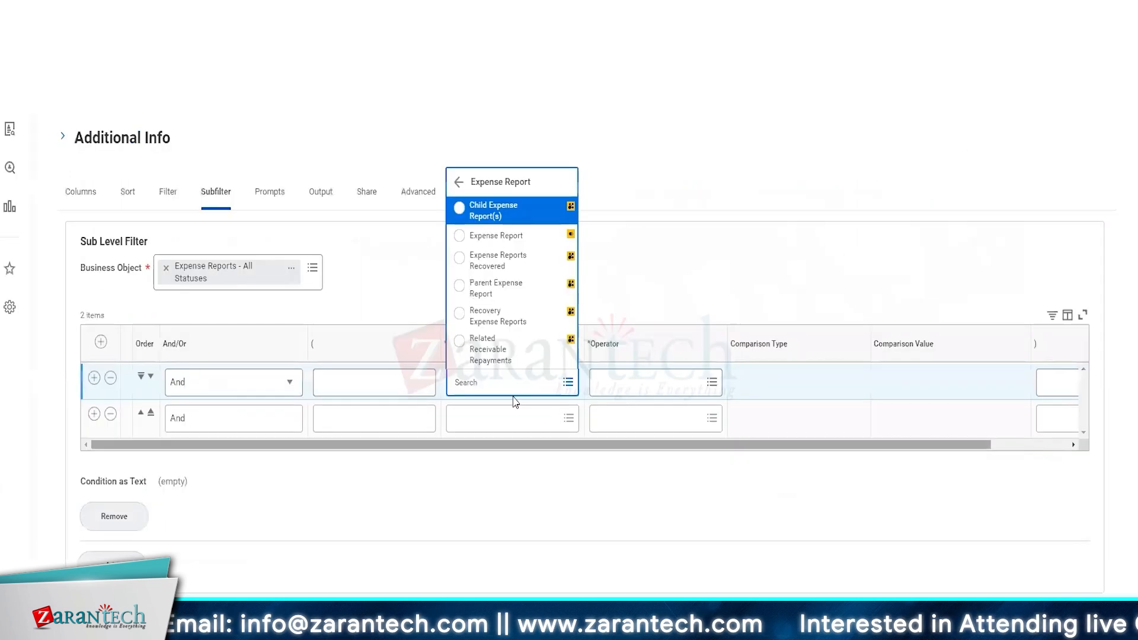
pyautogui.click(550, 236)
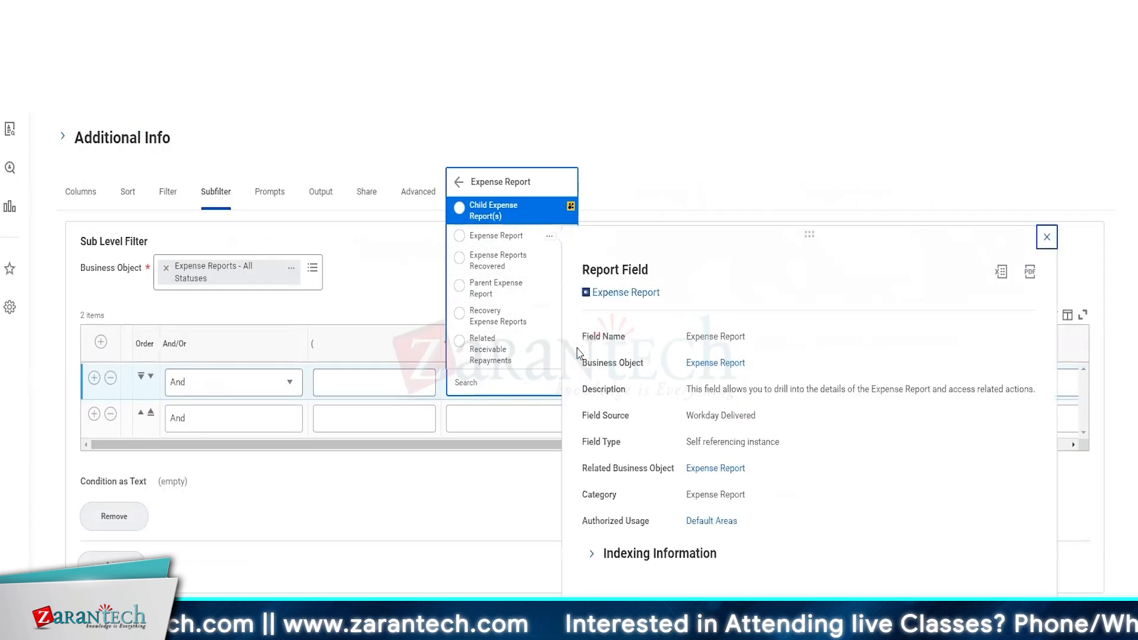
pyautogui.click(493, 235)
# - Set the Expense Report condition's operator to count is greater than, with a comparison value of 1000
pyautogui.click(649, 382)
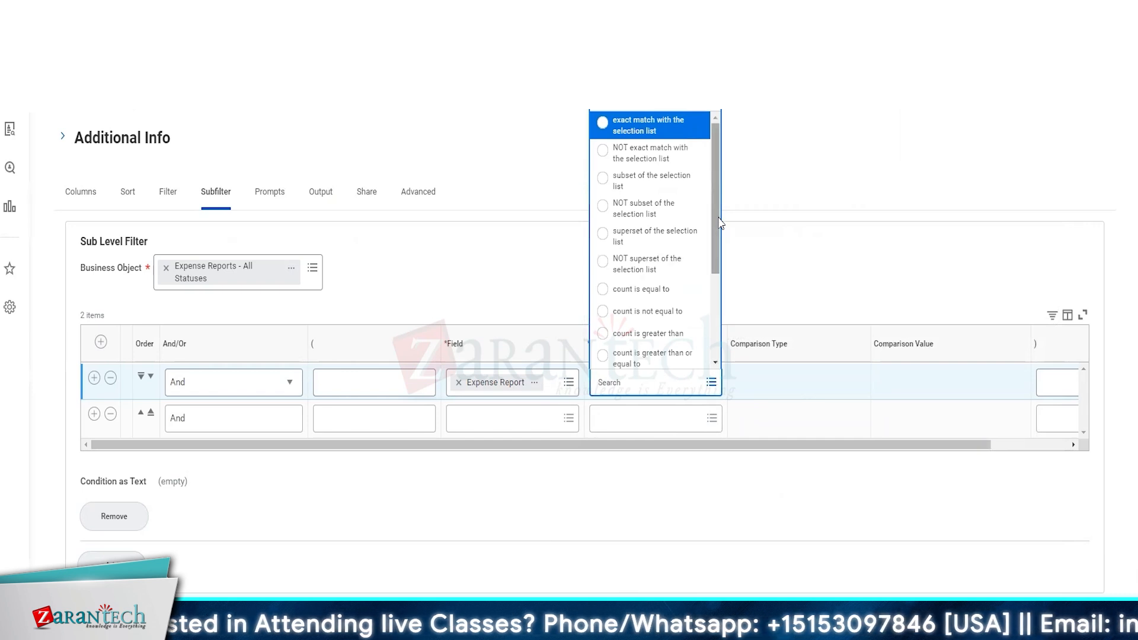
pyautogui.scroll(-3, 720, 282)
pyautogui.click(647, 191)
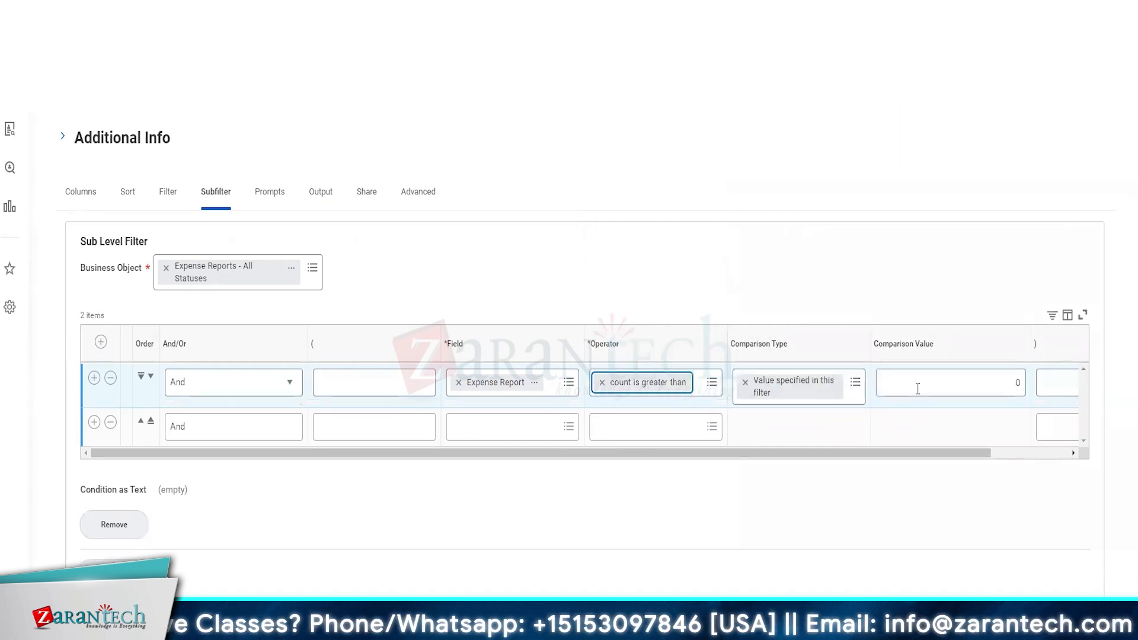
pyautogui.click(918, 388)
# - Try the second condition with the Expense Report Lines and Itemizations field and the any in the selection list operator
pyautogui.click(501, 428)
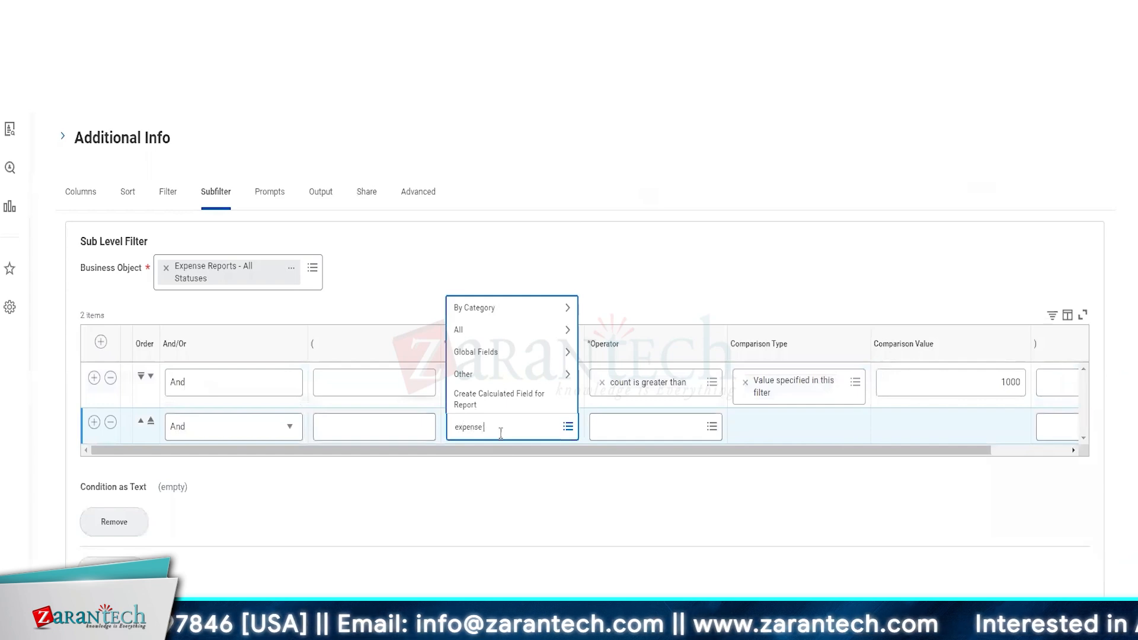
pyautogui.write('expense item')
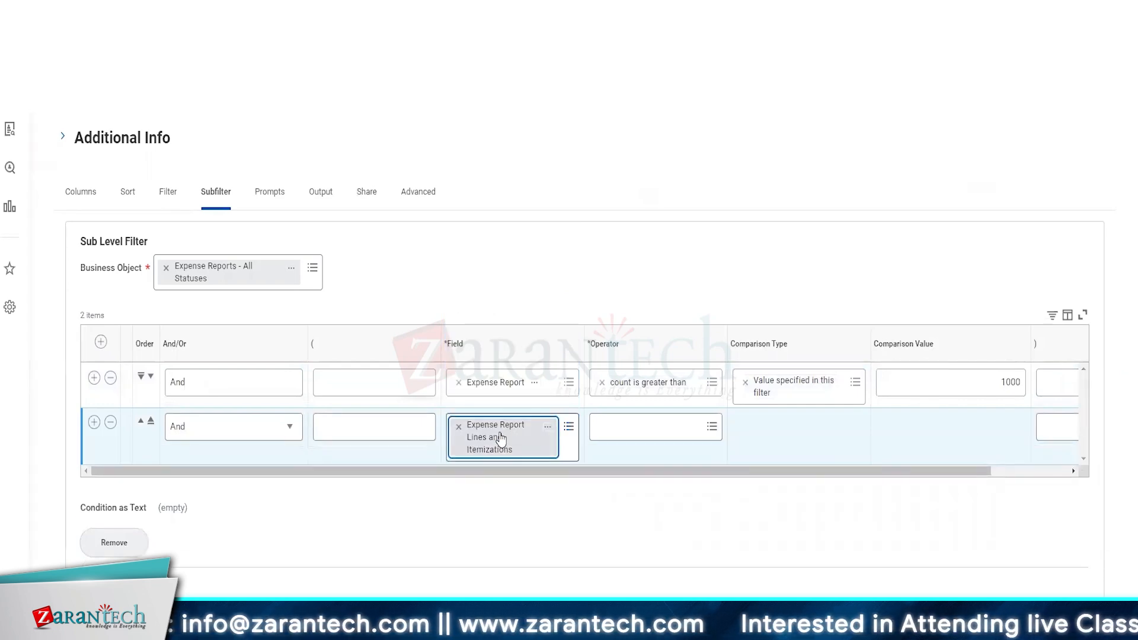
pyautogui.click(630, 425)
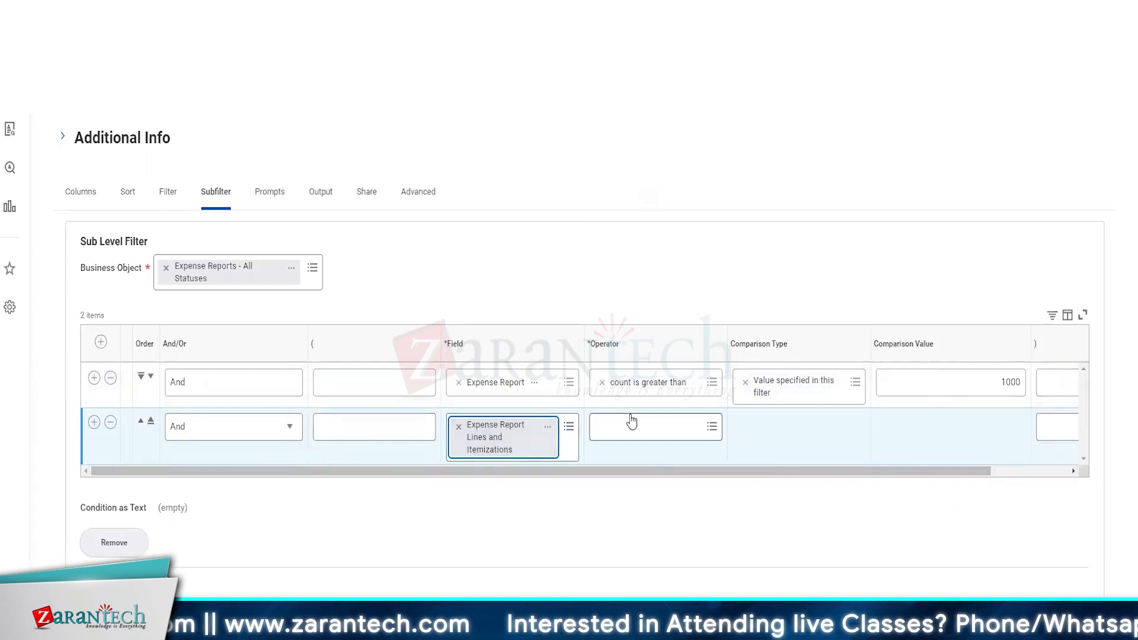
pyautogui.click(637, 330)
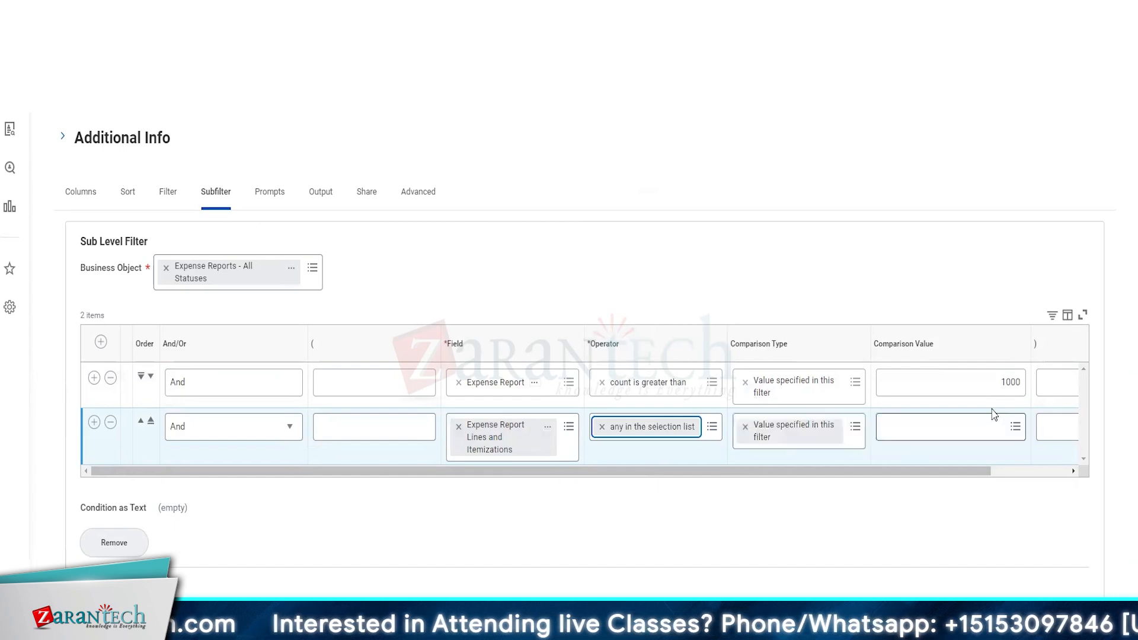
pyautogui.click(993, 423)
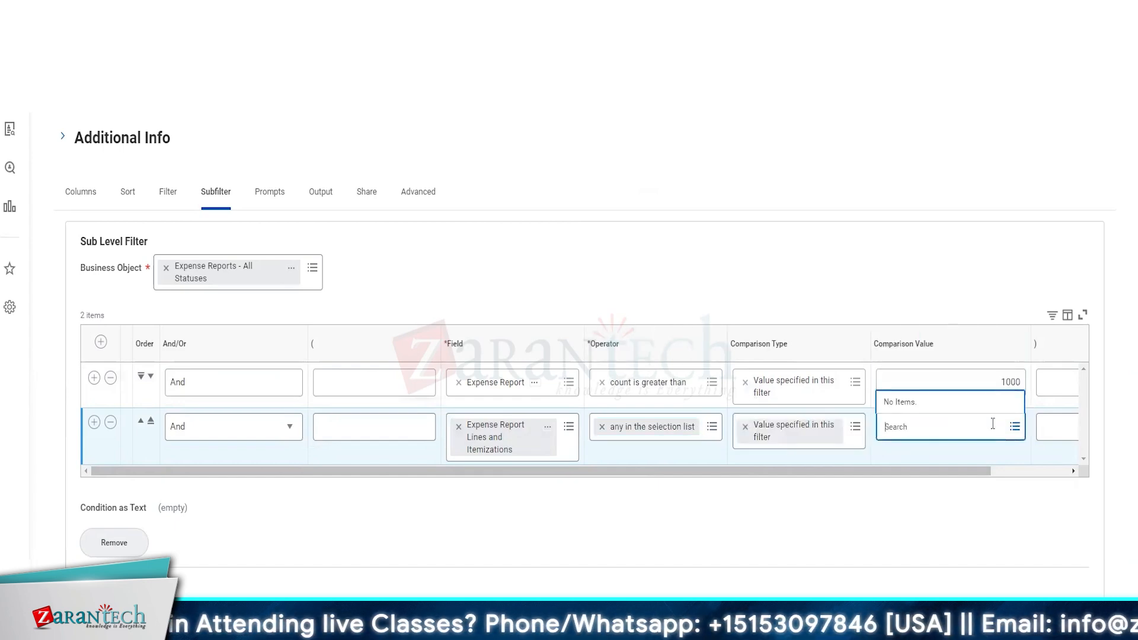
# - Clear the second condition's field and look for an expense item field by search and in the field categories
pyautogui.click(458, 426)
pyautogui.write('expense line')
pyautogui.press('Return')
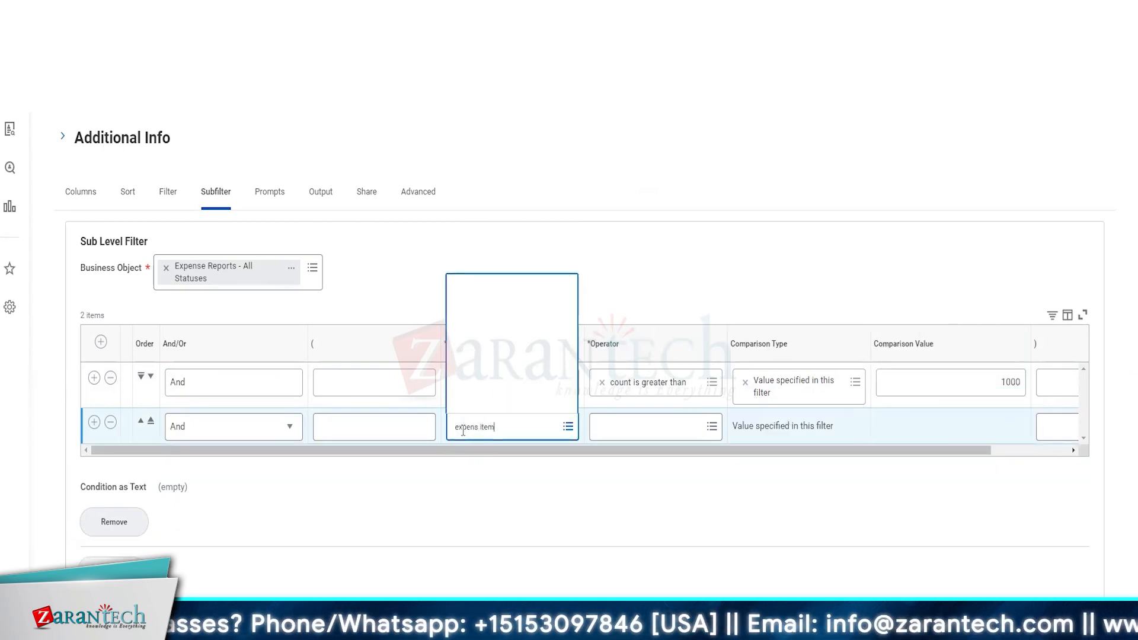
pyautogui.click(458, 426)
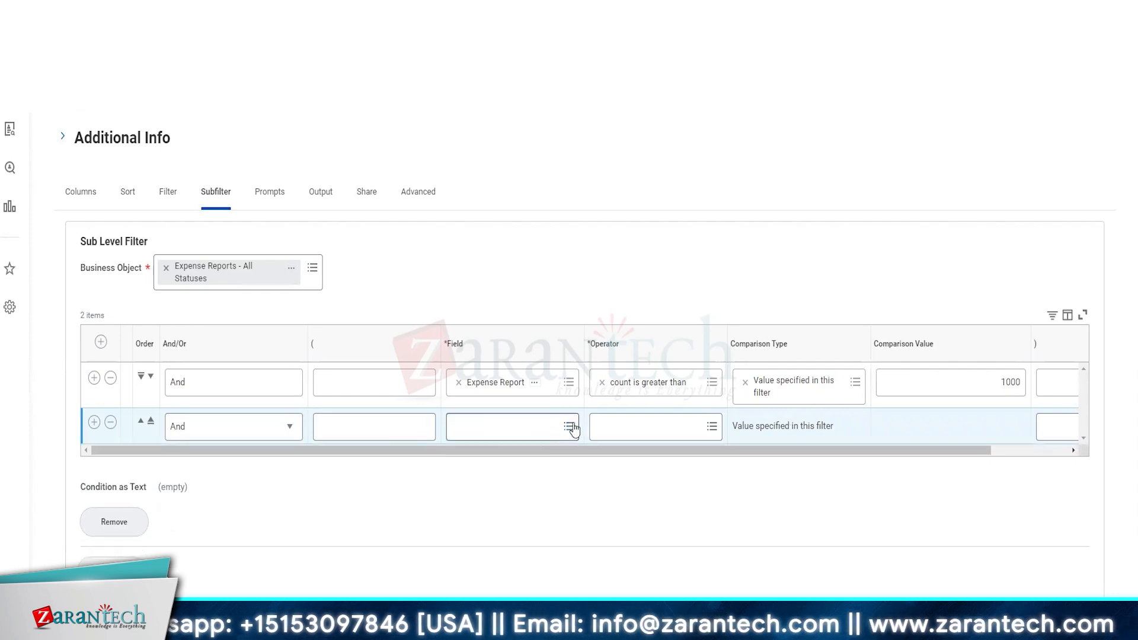
pyautogui.click(569, 427)
pyautogui.scroll(-5, 510, 287)
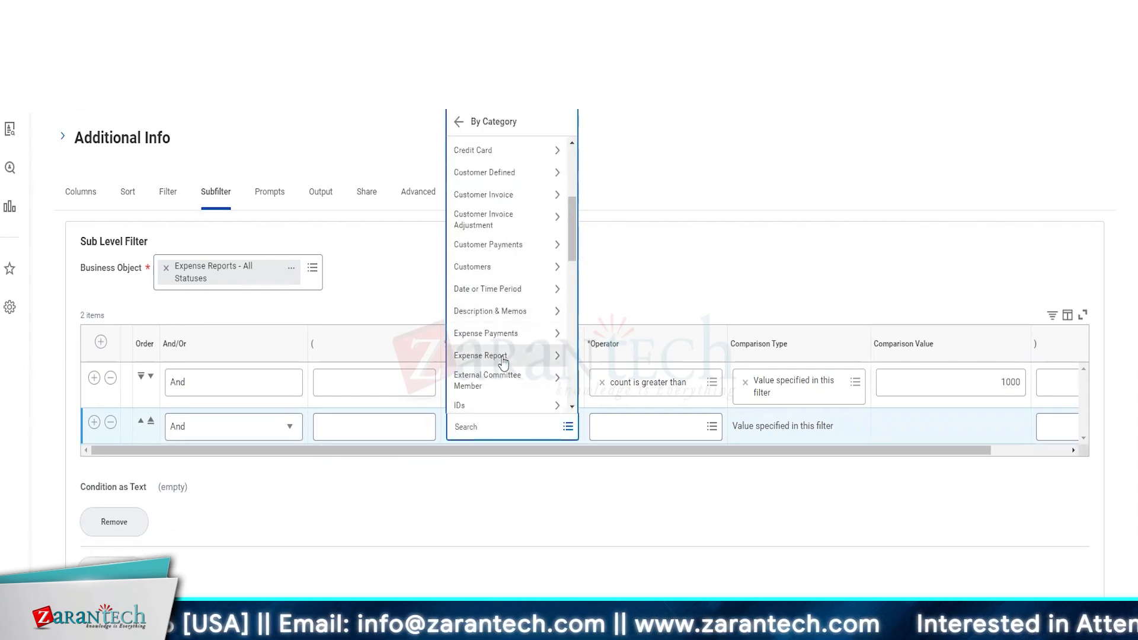
pyautogui.scroll(3, 490, 200)
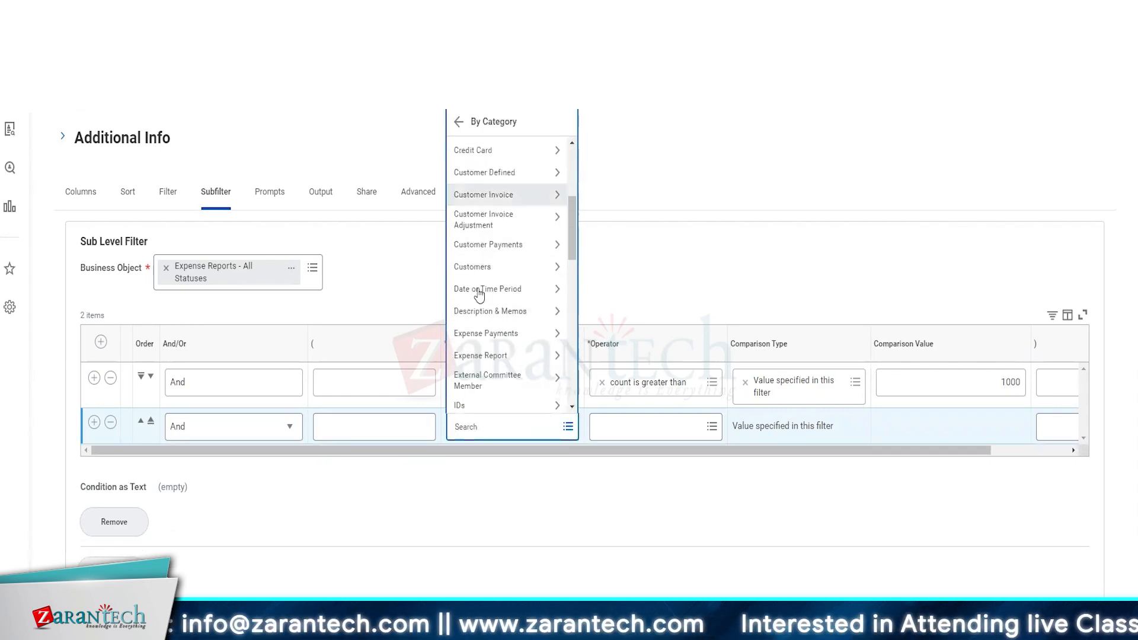
pyautogui.click(469, 356)
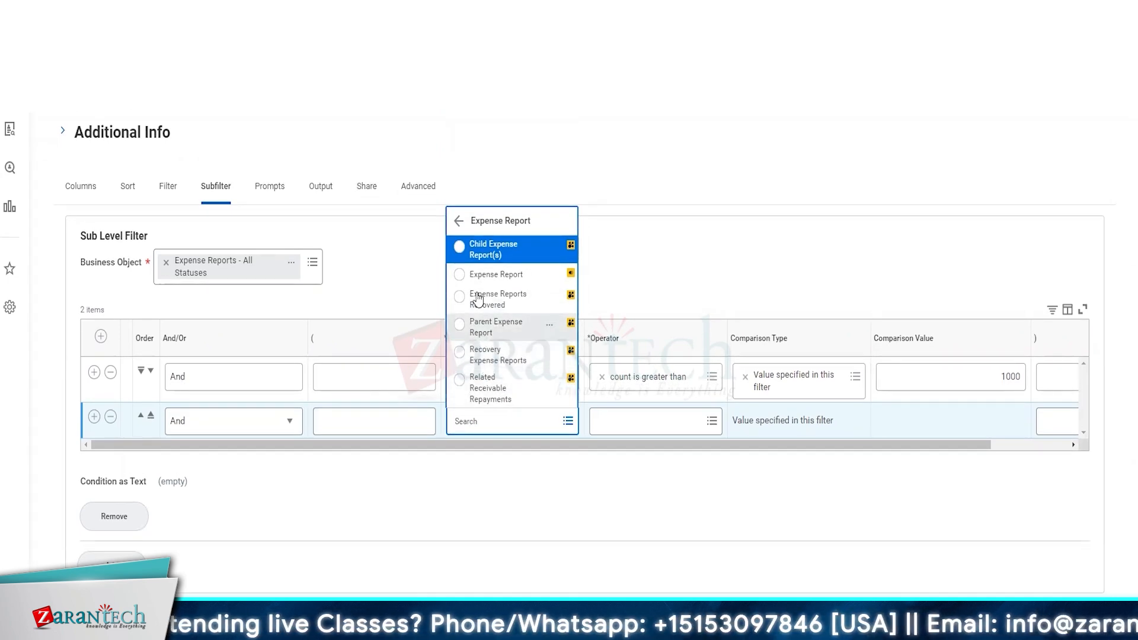
pyautogui.click(458, 221)
pyautogui.click(490, 271)
pyautogui.click(458, 373)
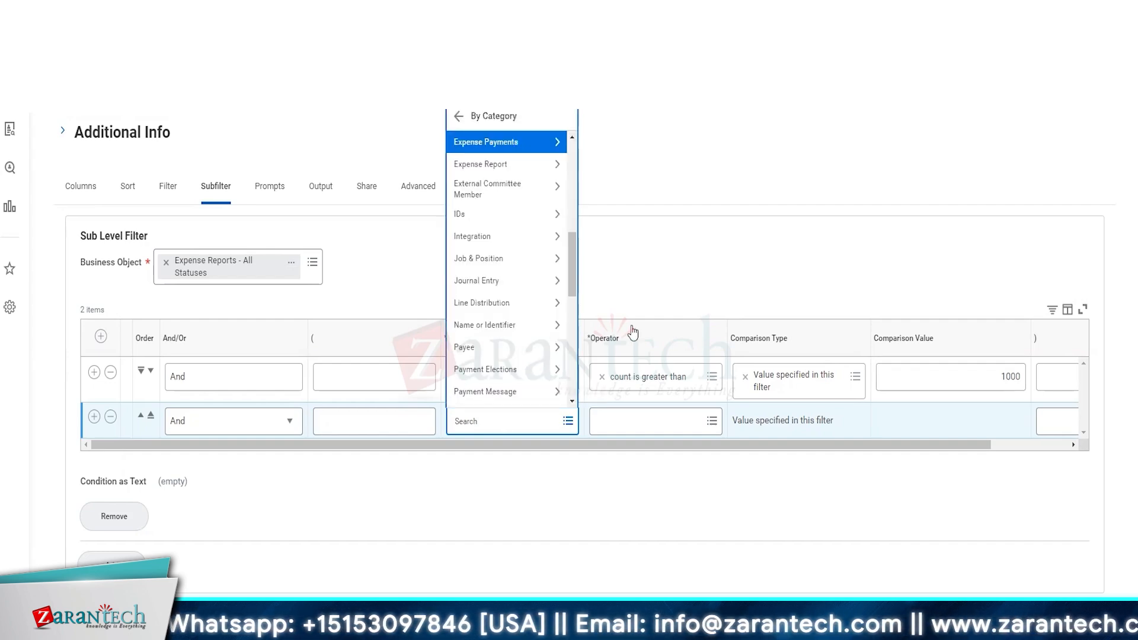
# - Try the second condition as Expense Report in the selection list, and search its comparison values for air fare
pyautogui.click(512, 167)
pyautogui.click(509, 279)
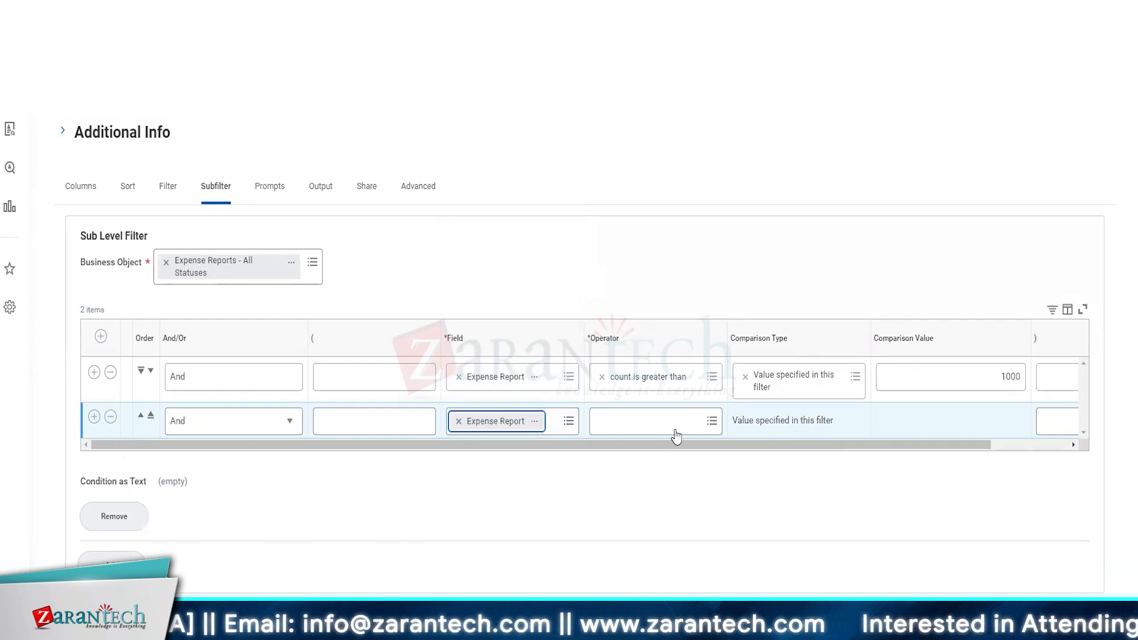
pyautogui.click(670, 422)
pyautogui.click(668, 376)
pyautogui.click(649, 330)
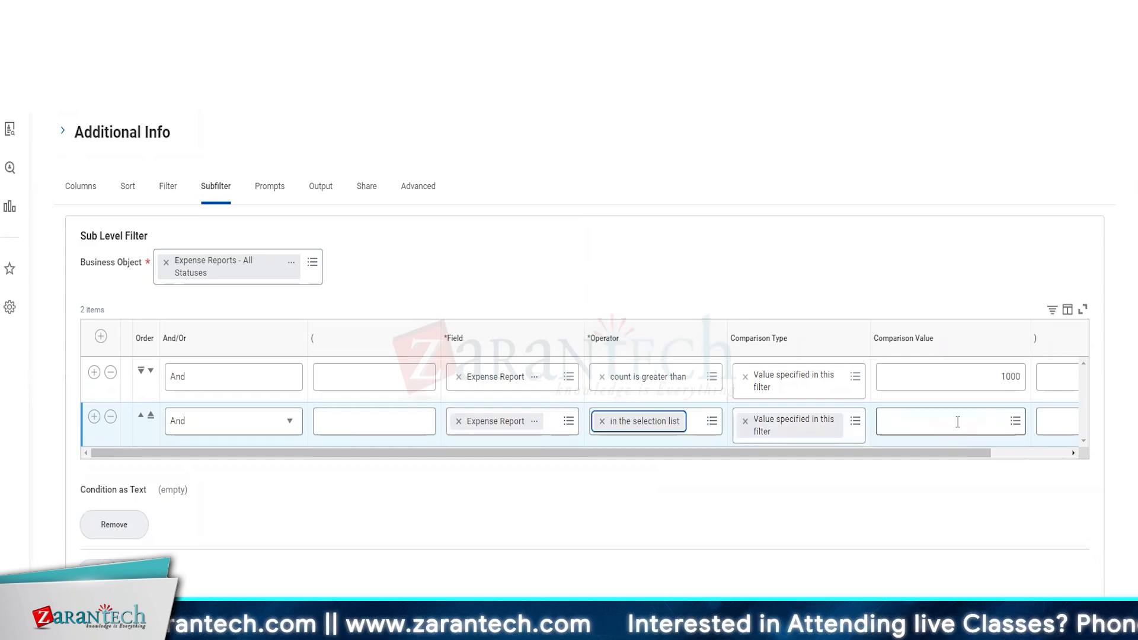
pyautogui.click(978, 418)
pyautogui.write('air fare')
pyautogui.press('Return')
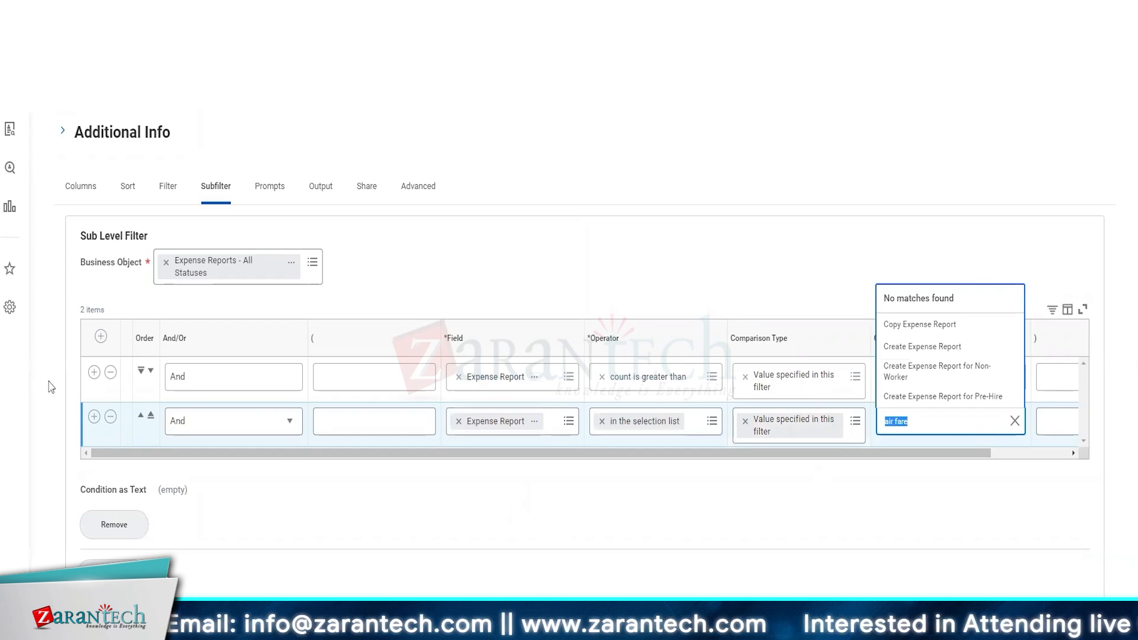
# - Try a second sub level filter, searching its business objects for expense item and expense report, and discard it
pyautogui.click(114, 573)
pyautogui.click(203, 594)
pyautogui.write('expense it')
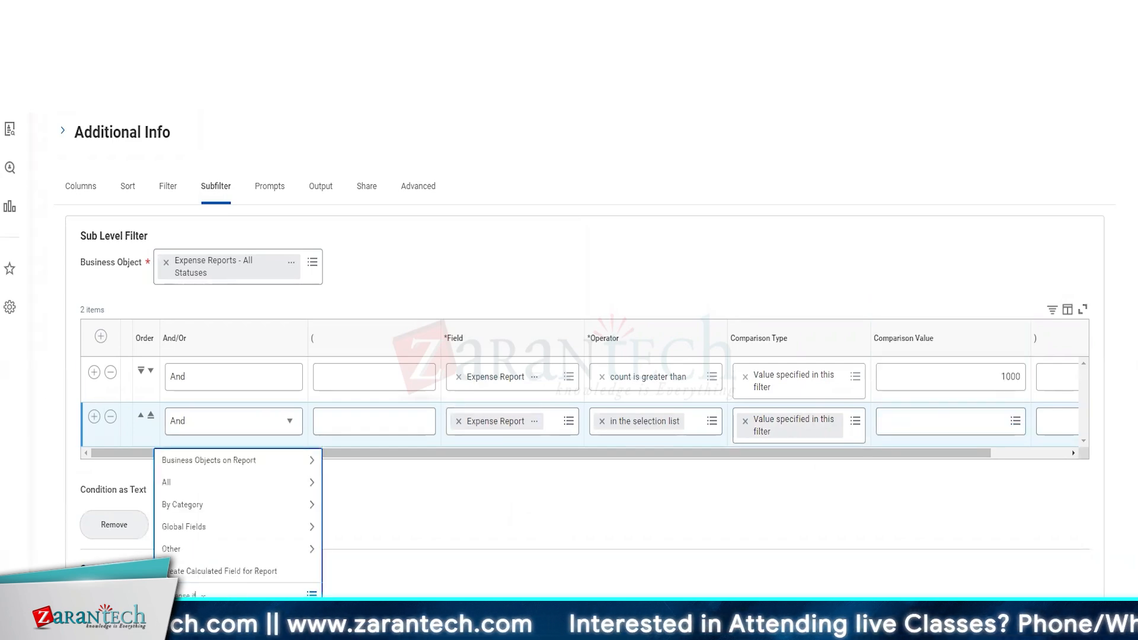
pyautogui.write('em')
pyautogui.press('Return')
pyautogui.write('expense repor')
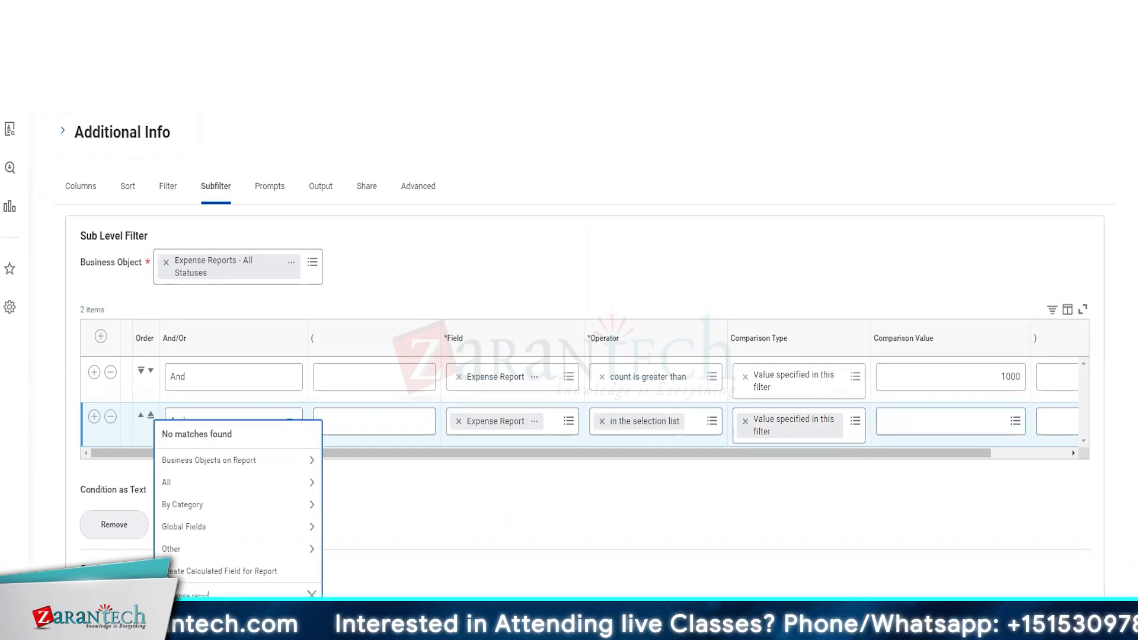
pyautogui.write('t')
pyautogui.press('Return')
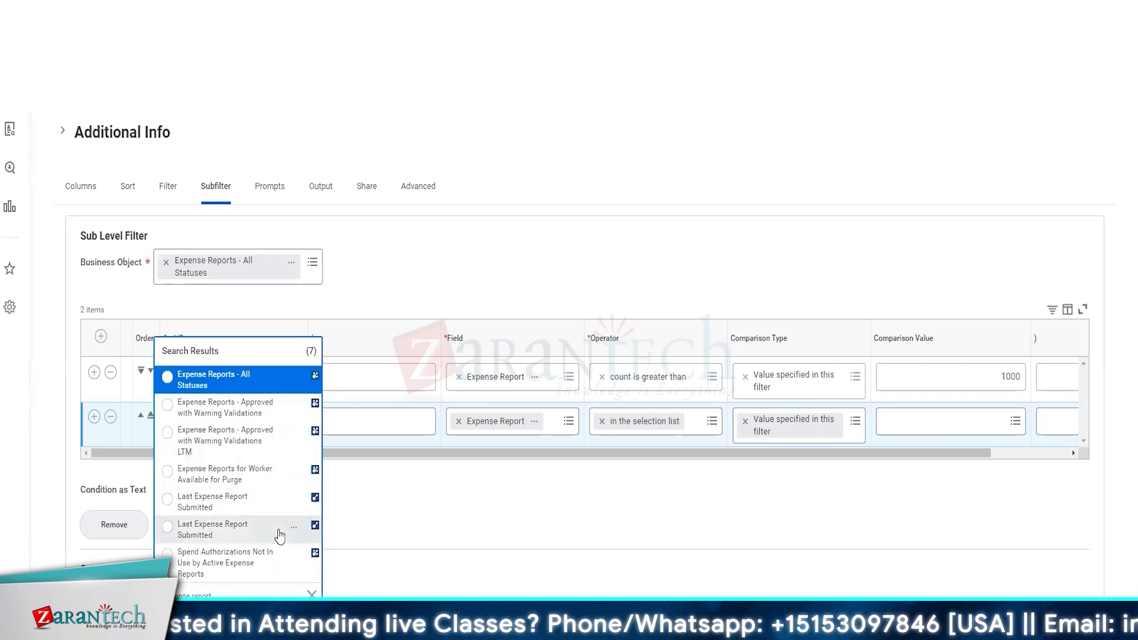
pyautogui.click(394, 533)
pyautogui.scroll(-4, 393, 533)
pyautogui.click(114, 556)
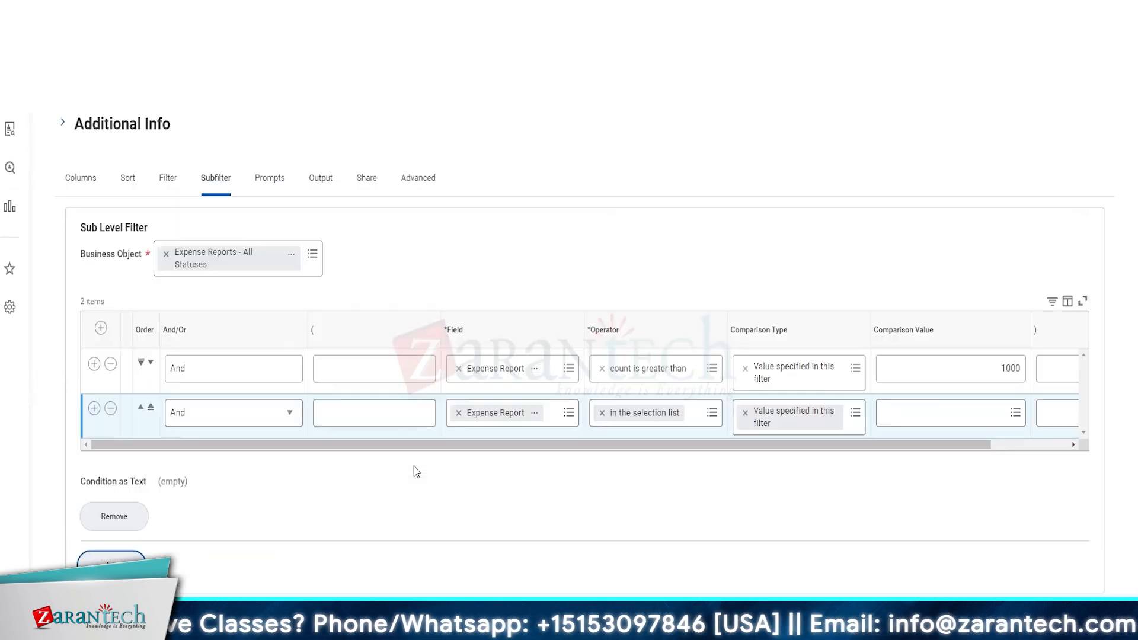
# - Change the second condition to the Expense Report Lines and Itemizations field with the any in the selection list operator
pyautogui.click(510, 413)
pyautogui.write('expense')
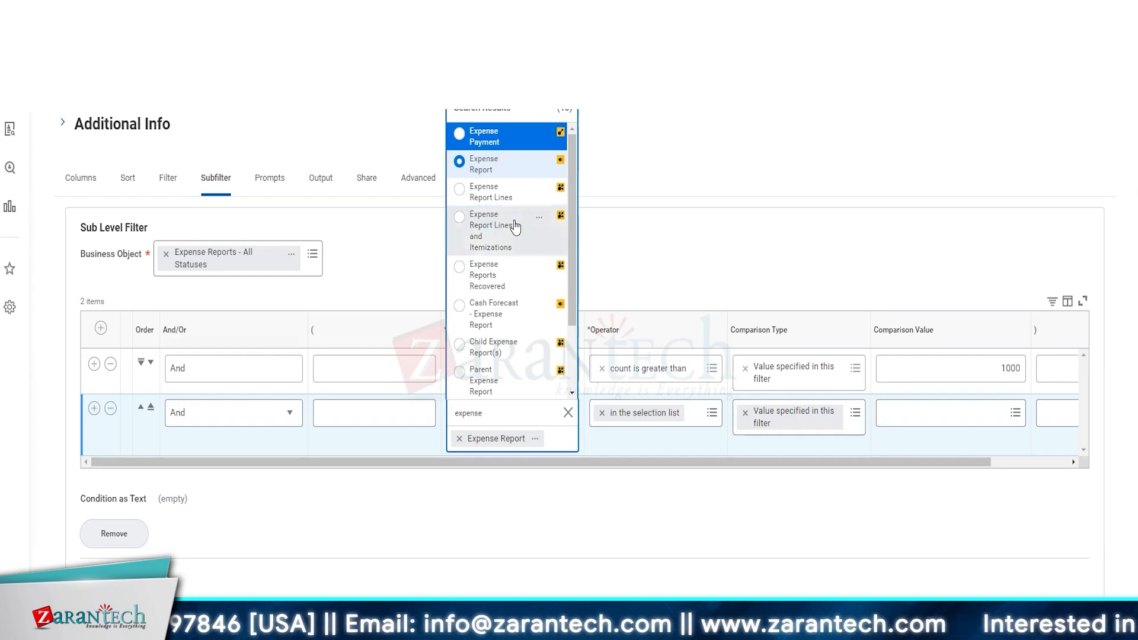
pyautogui.click(515, 228)
pyautogui.click(645, 422)
pyautogui.click(644, 366)
pyautogui.click(645, 326)
# - Search the second subfilter condition's comparison values for airfare
pyautogui.click(951, 418)
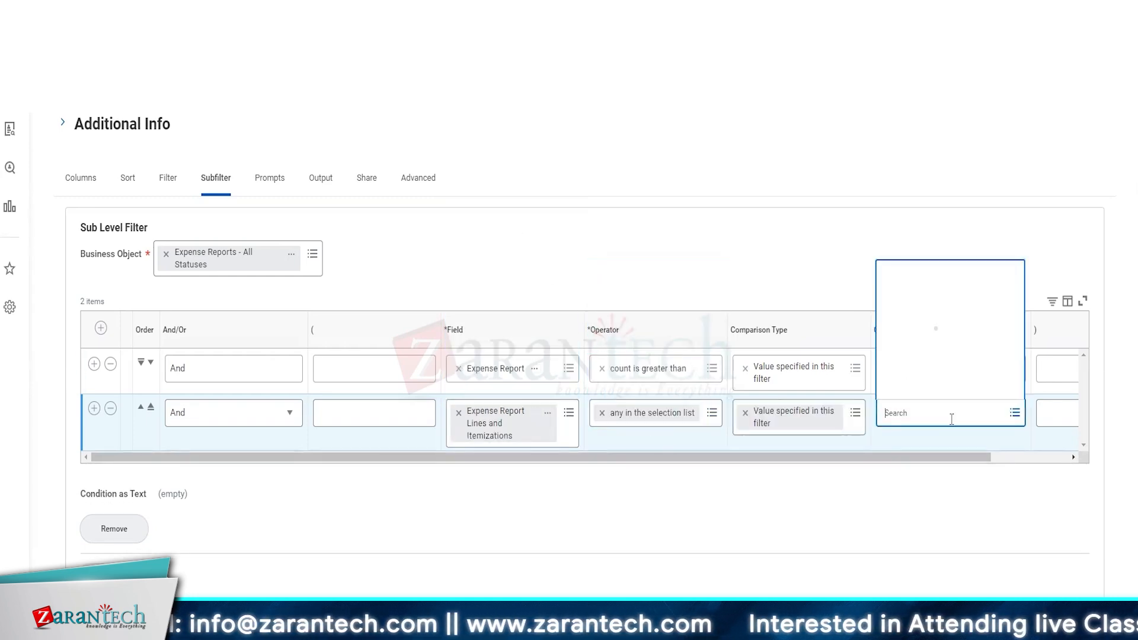
pyautogui.write('airfare')
pyautogui.press('Return')
# - Try Value from another field as the second condition's comparison type, and remove the second condition from the subfilter
pyautogui.click(857, 417)
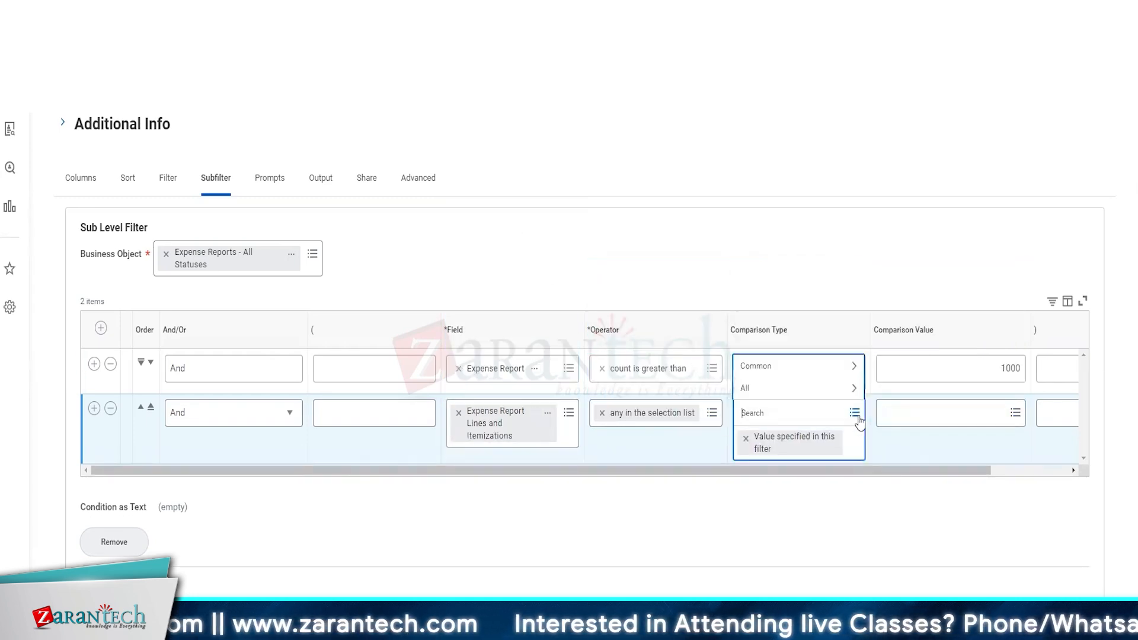
pyautogui.click(789, 365)
pyautogui.click(788, 364)
pyautogui.click(983, 414)
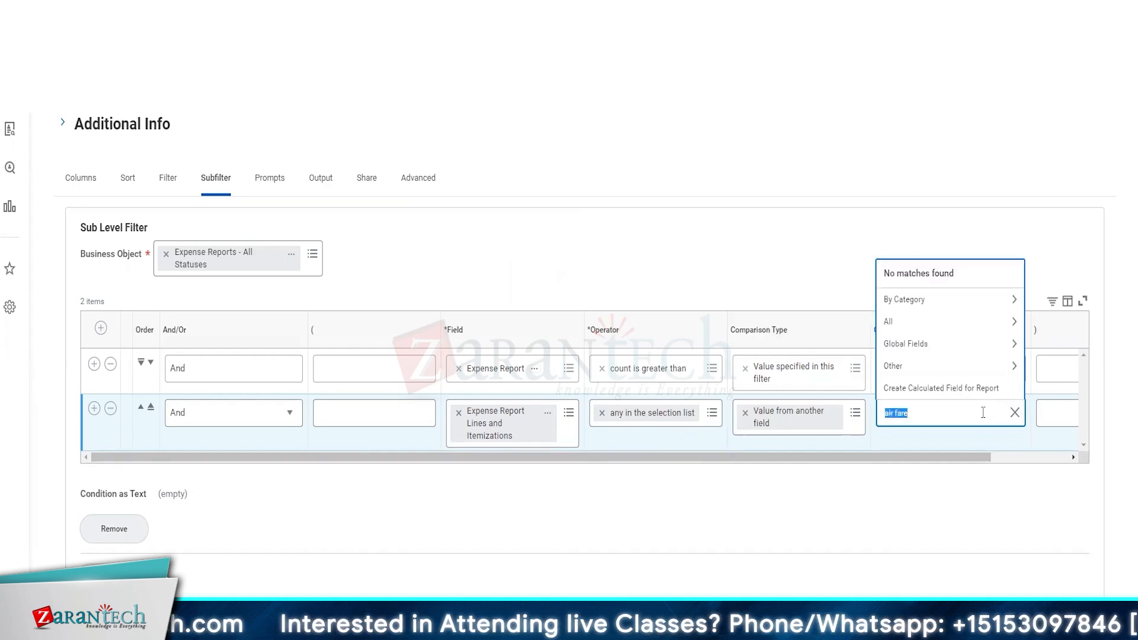
pyautogui.press('Escape')
pyautogui.click(110, 408)
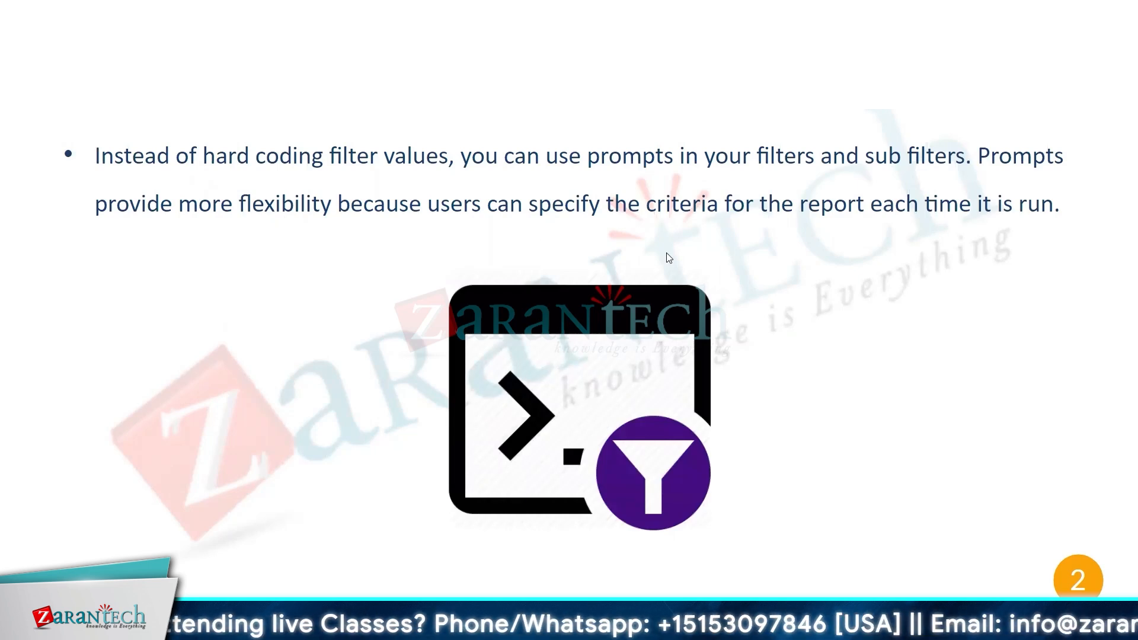
pyautogui.press('Right')
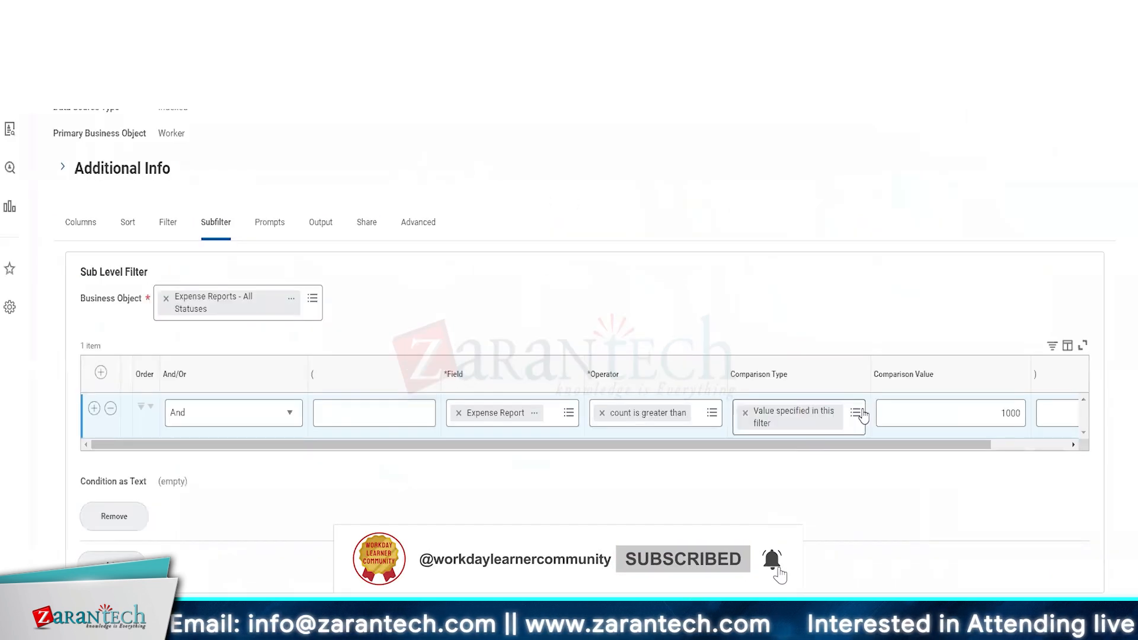
# - Set the Expense Report condition's comparison type to Prompt the user for the value
pyautogui.click(857, 412)
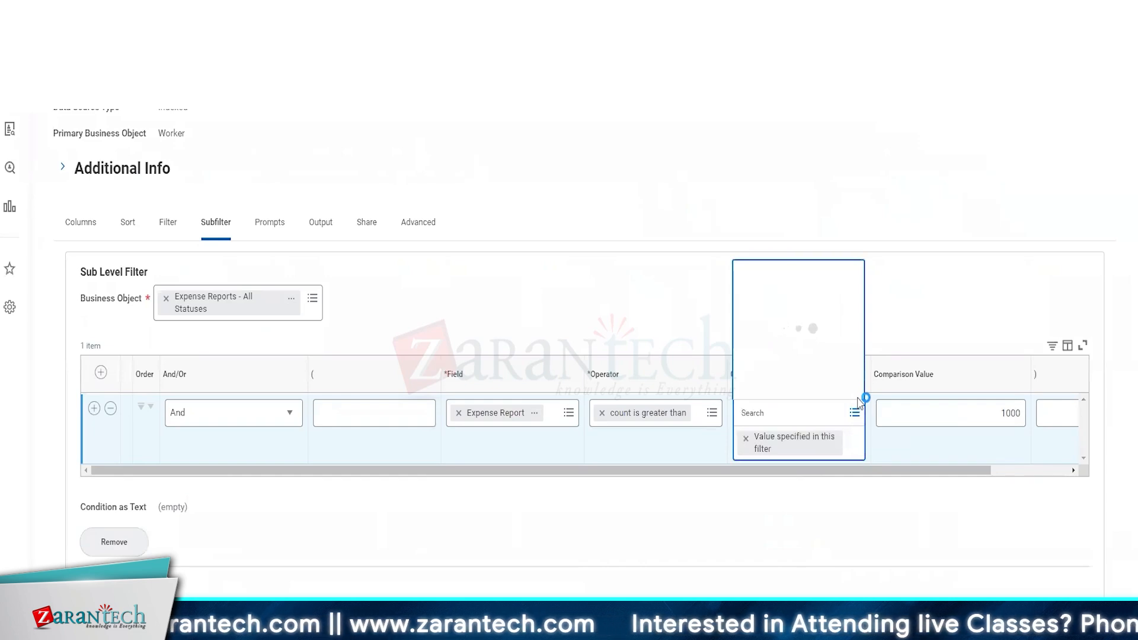
pyautogui.click(794, 364)
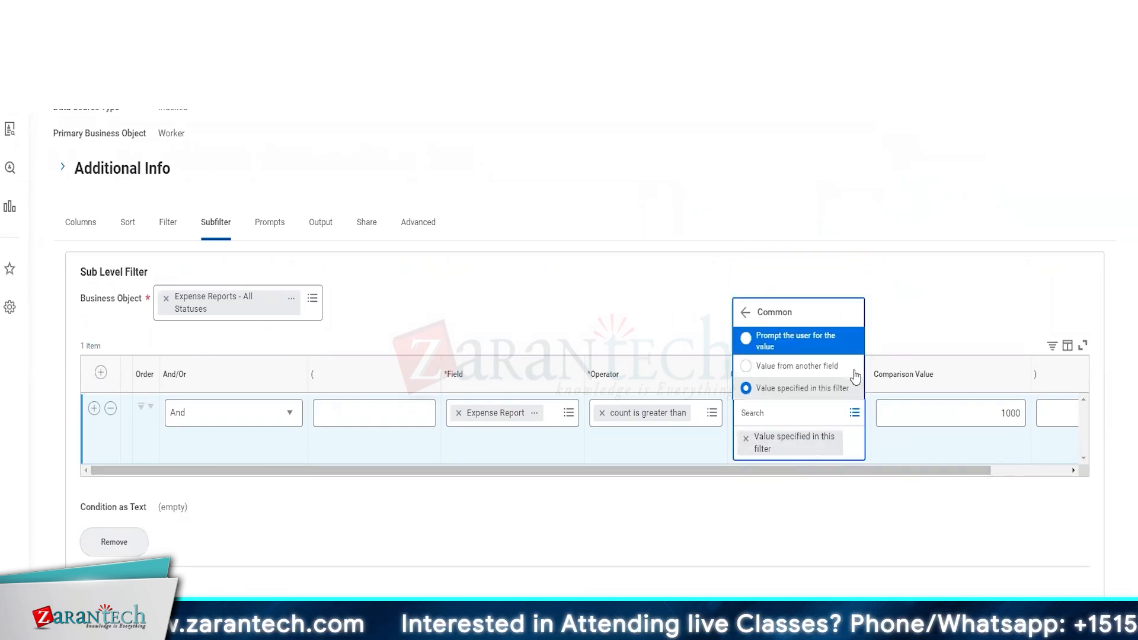
pyautogui.click(801, 341)
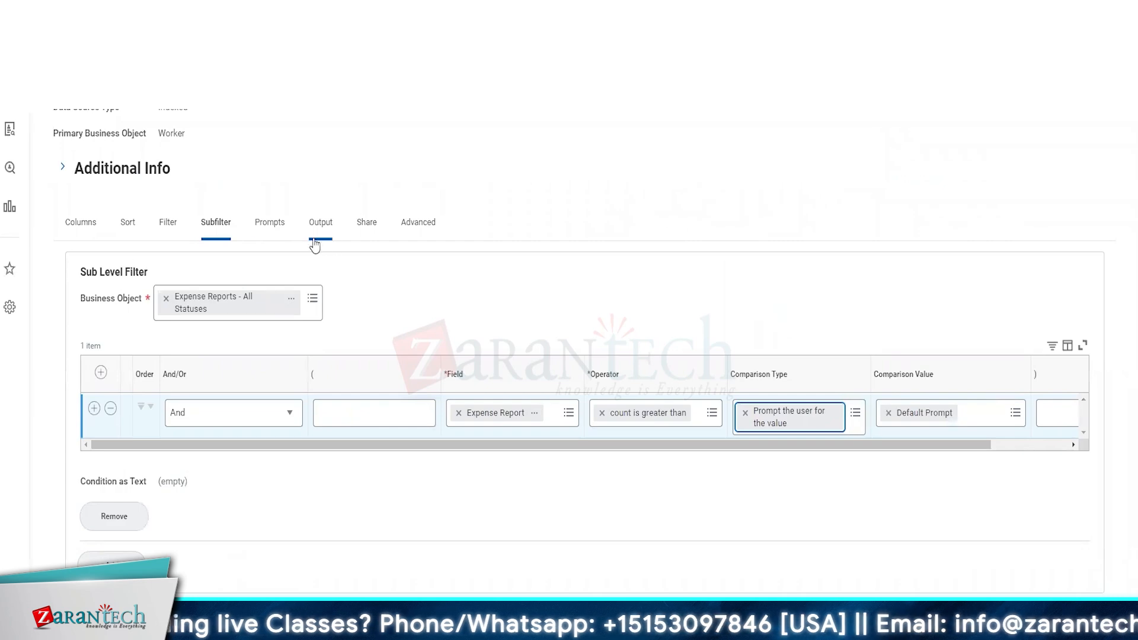
# - Populate the undefined prompt defaults to include the subfilter's prompt
pyautogui.click(268, 227)
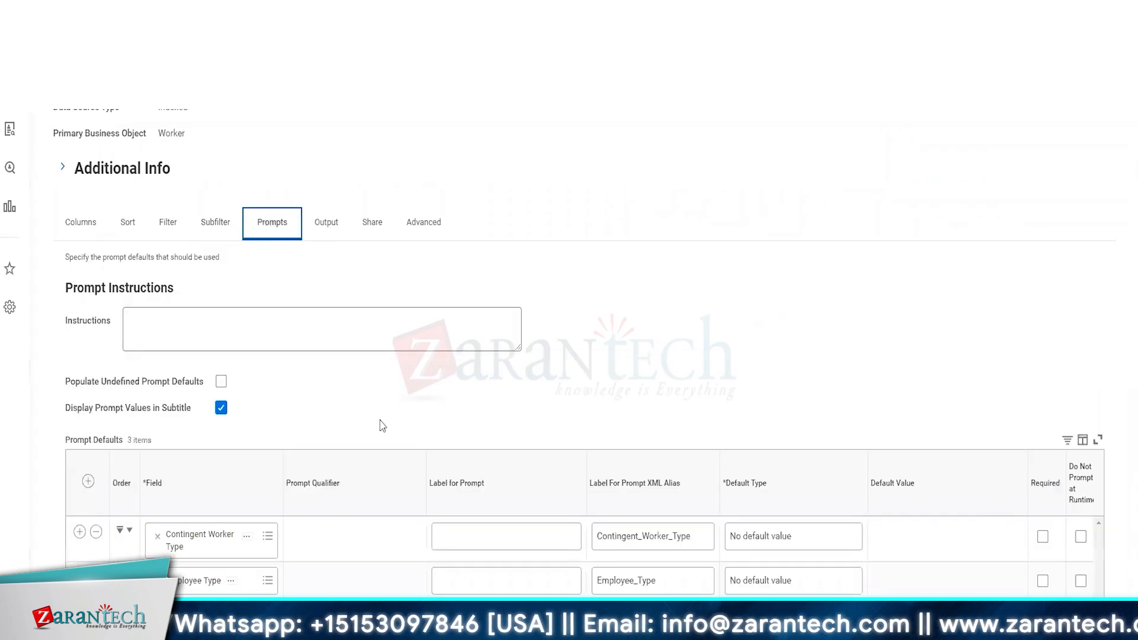
pyautogui.click(221, 384)
pyautogui.scroll(-2, 302, 394)
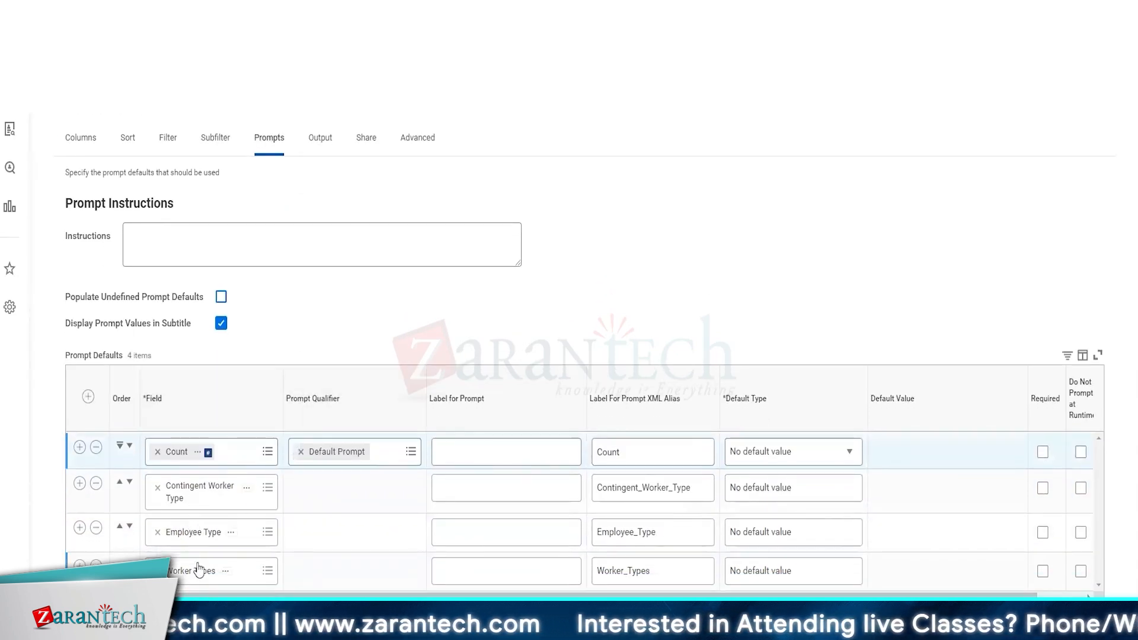
# - Set the Count prompt's default type to Specify default value, with a default value of 1000
pyautogui.click(802, 454)
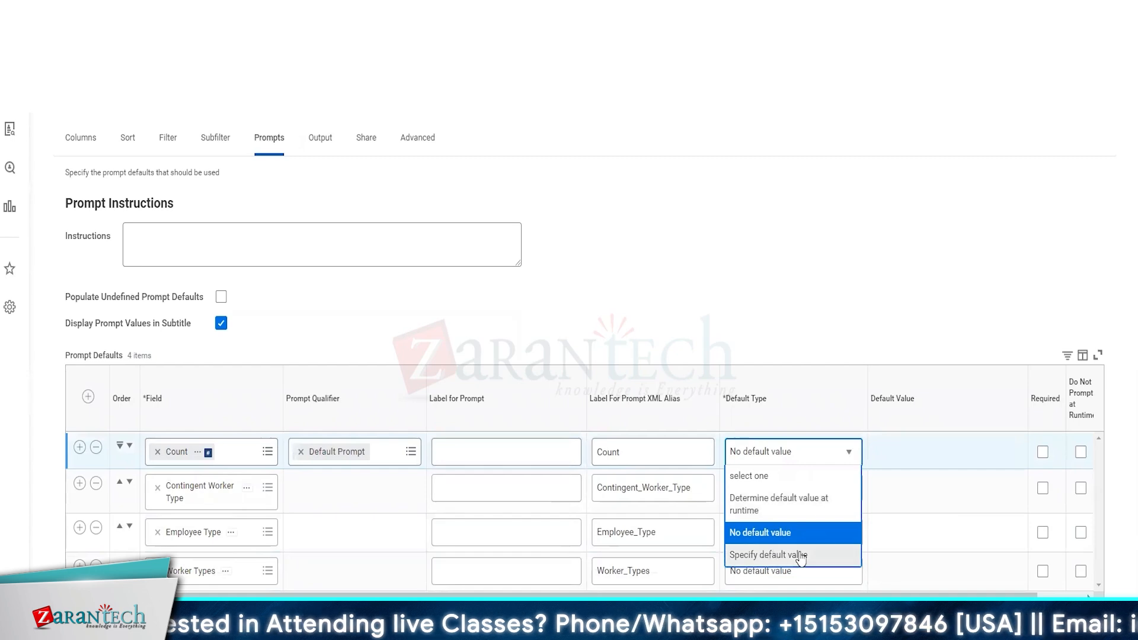
pyautogui.click(772, 555)
pyautogui.click(922, 454)
pyautogui.write('1000')
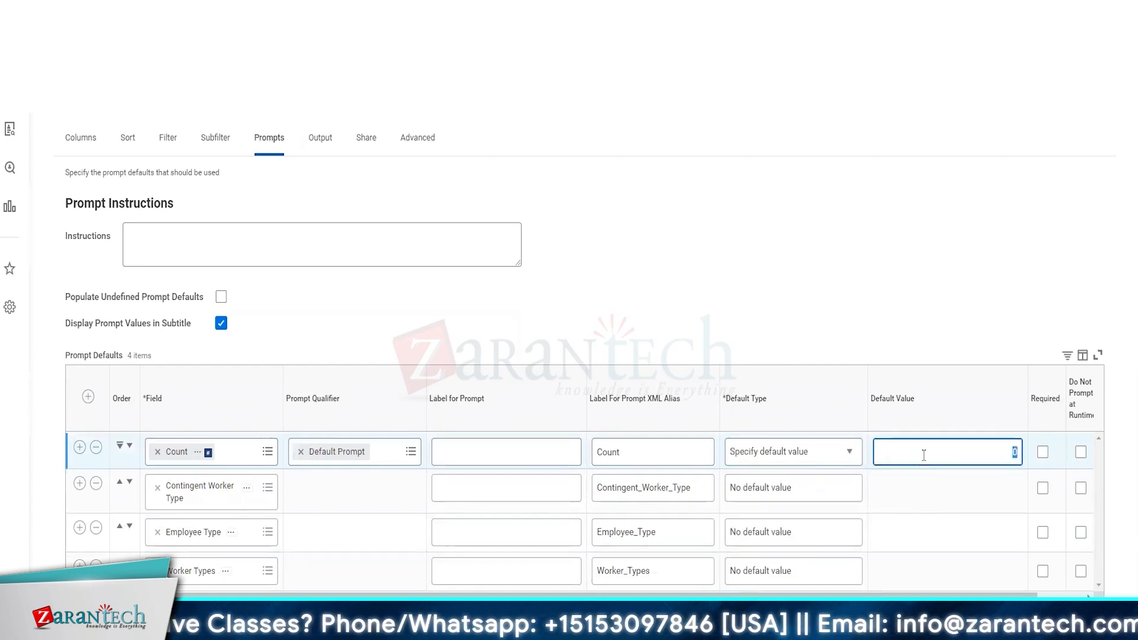
# - Change the Expense Report subfilter condition's operator to count is greater than or equal to
pyautogui.click(208, 136)
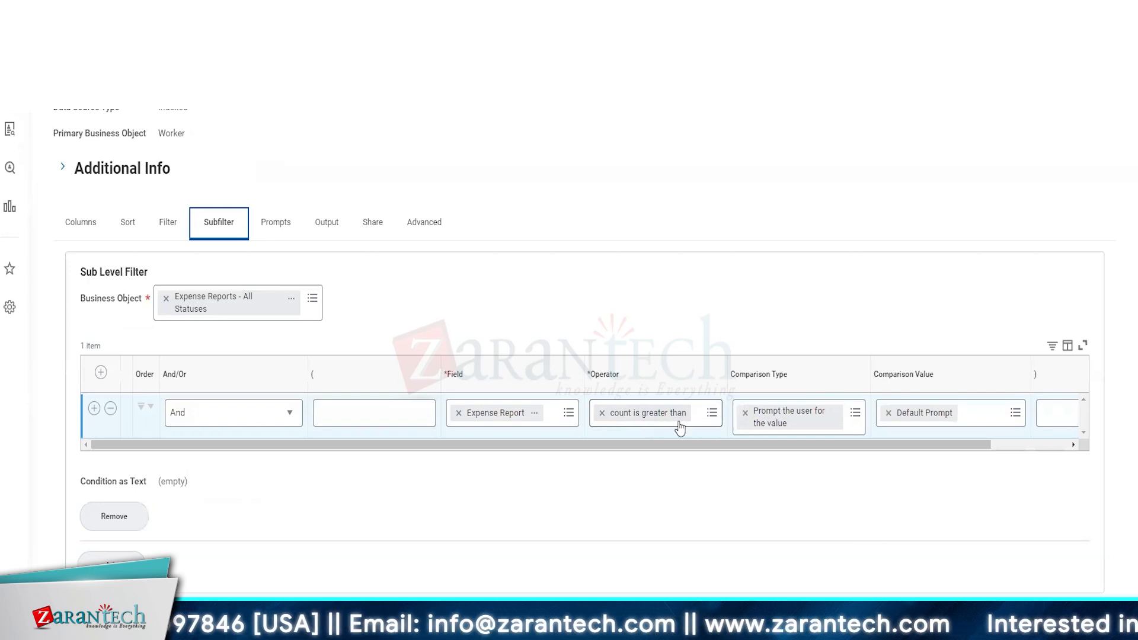
pyautogui.click(712, 413)
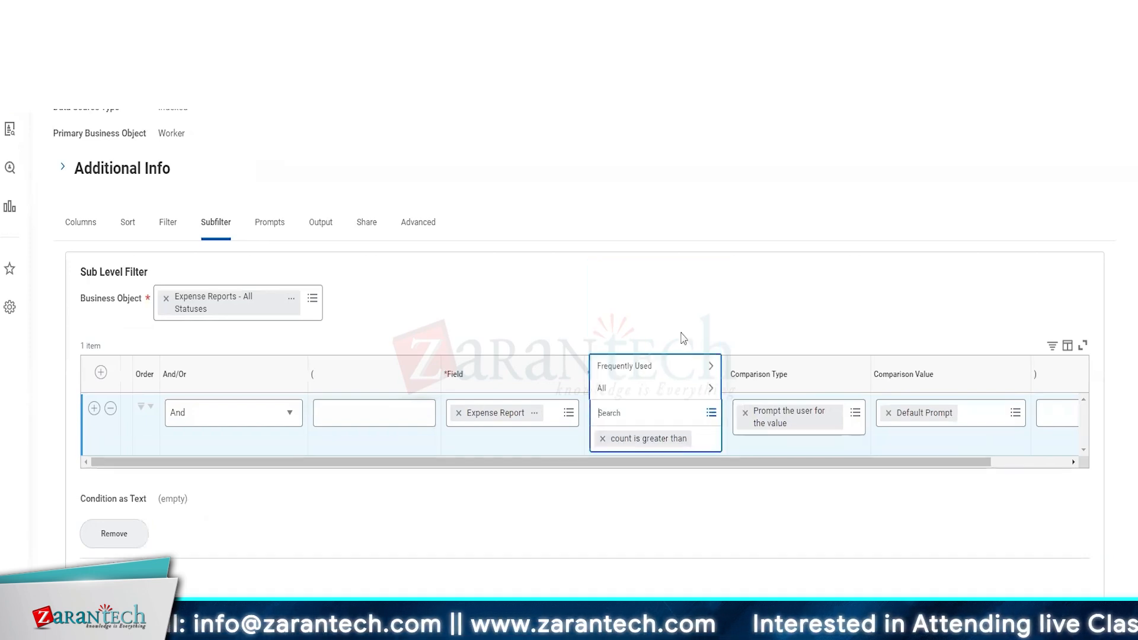
pyautogui.click(652, 366)
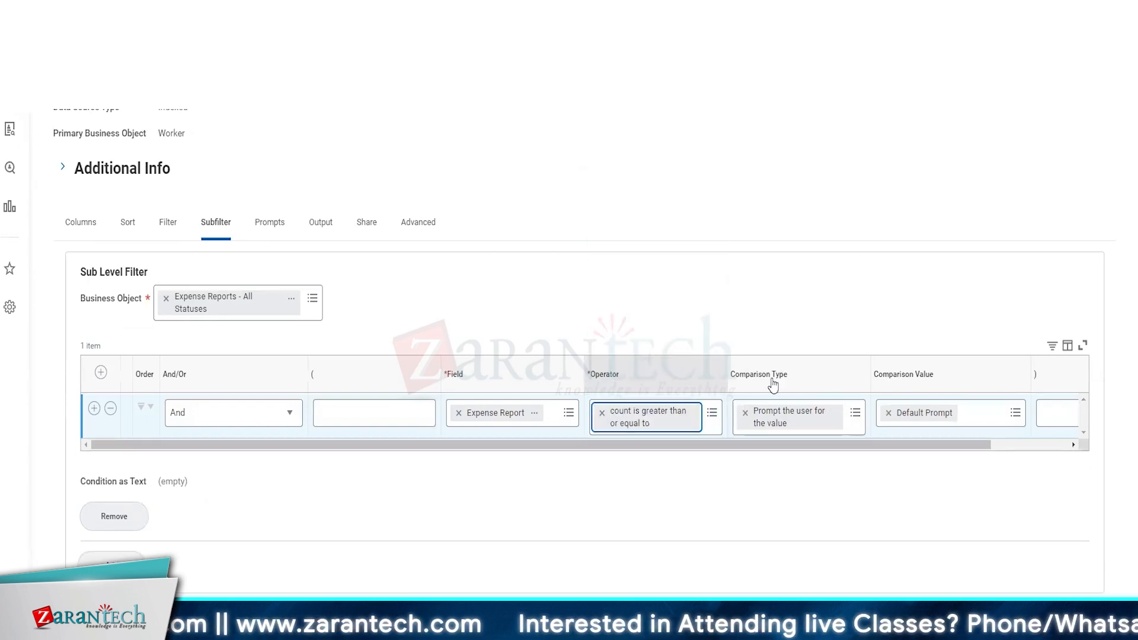
pyautogui.click(857, 283)
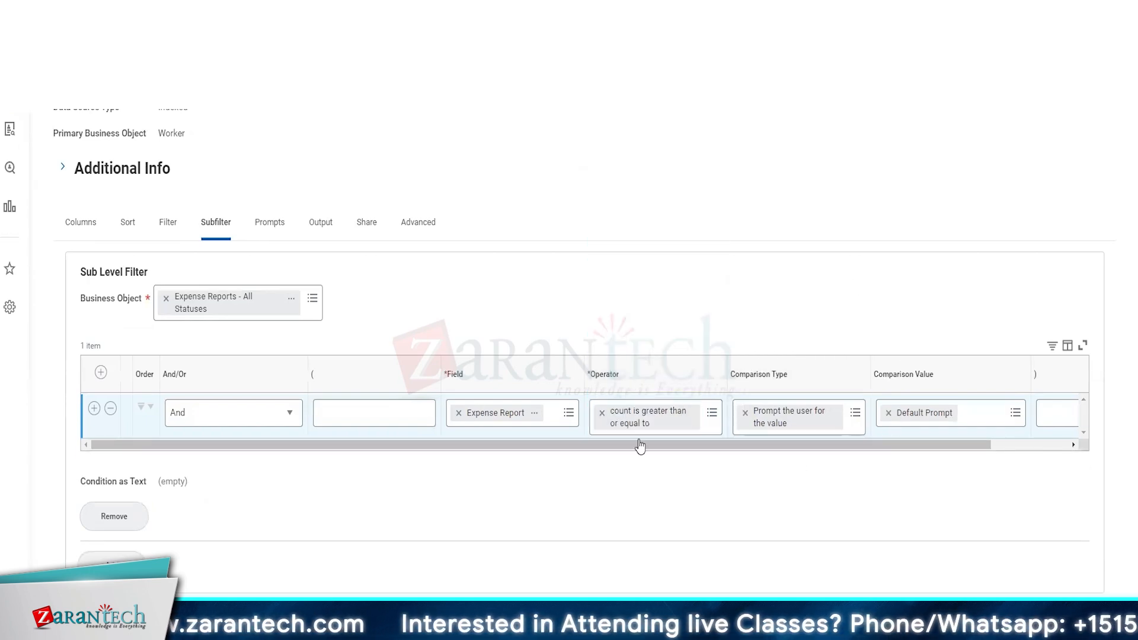
# - Set the Count prompt's default value to 100
pyautogui.click(274, 234)
pyautogui.doubleClick(1008, 543)
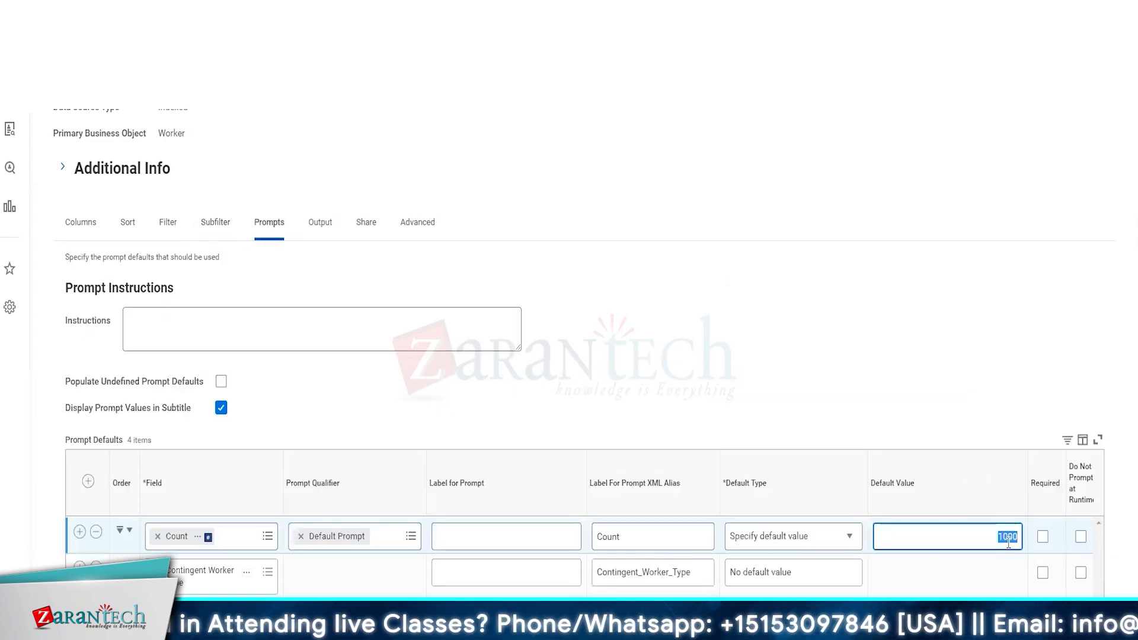
pyautogui.write('10')
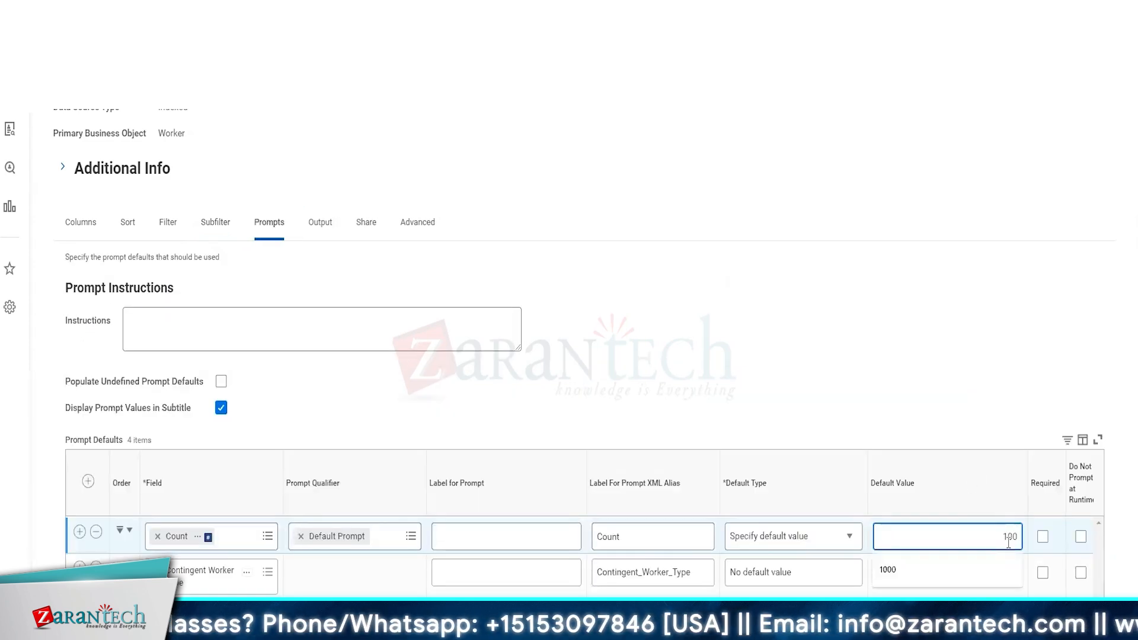
pyautogui.click(888, 321)
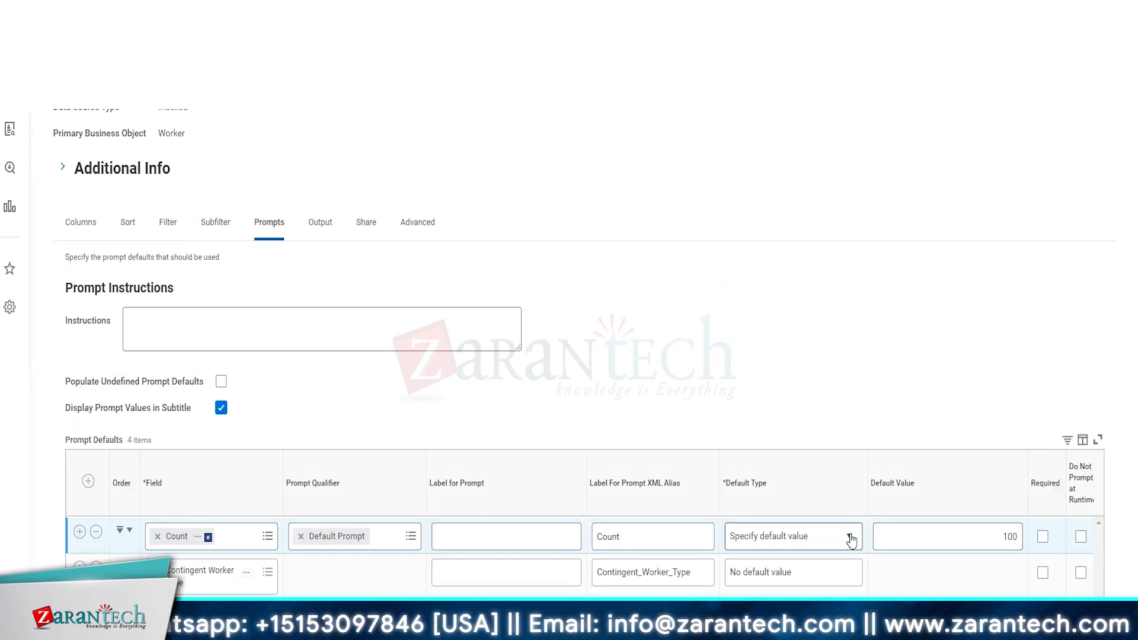
pyautogui.scroll(-2, 777, 342)
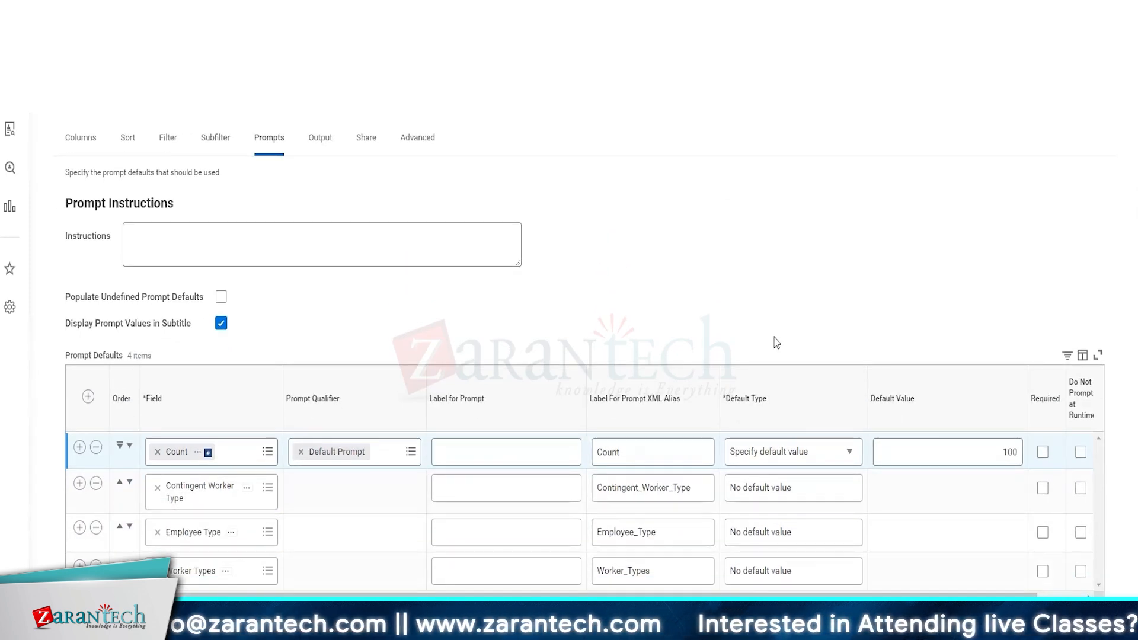
# - Add a second condition to the Expense Reports - All Statuses subfilter and search its fields for expense report total amount
pyautogui.click(210, 140)
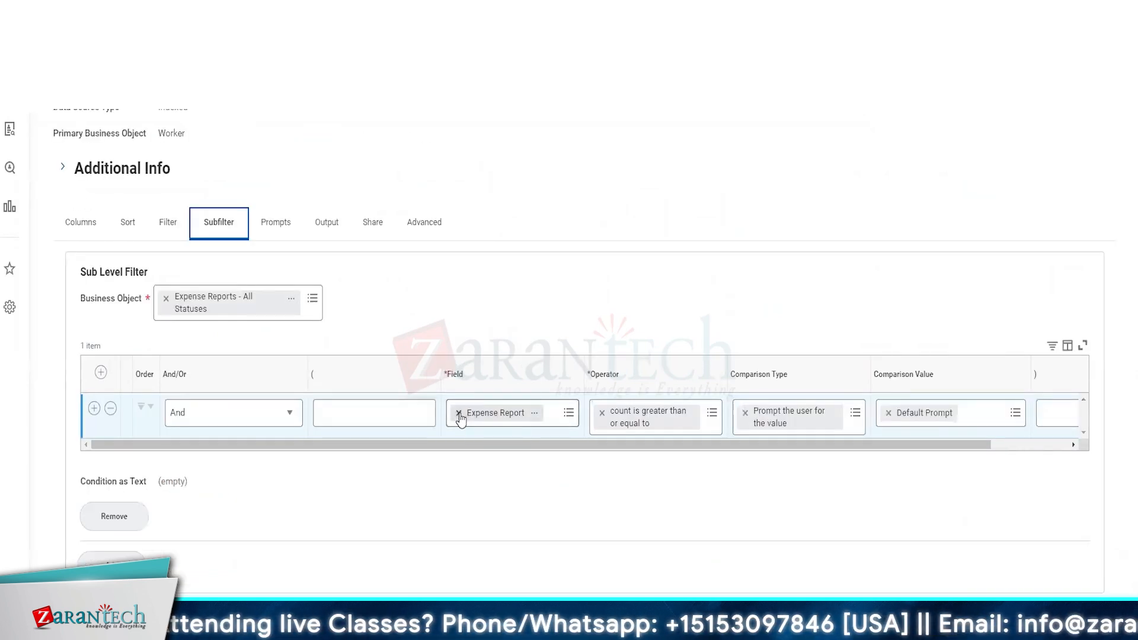
pyautogui.click(167, 223)
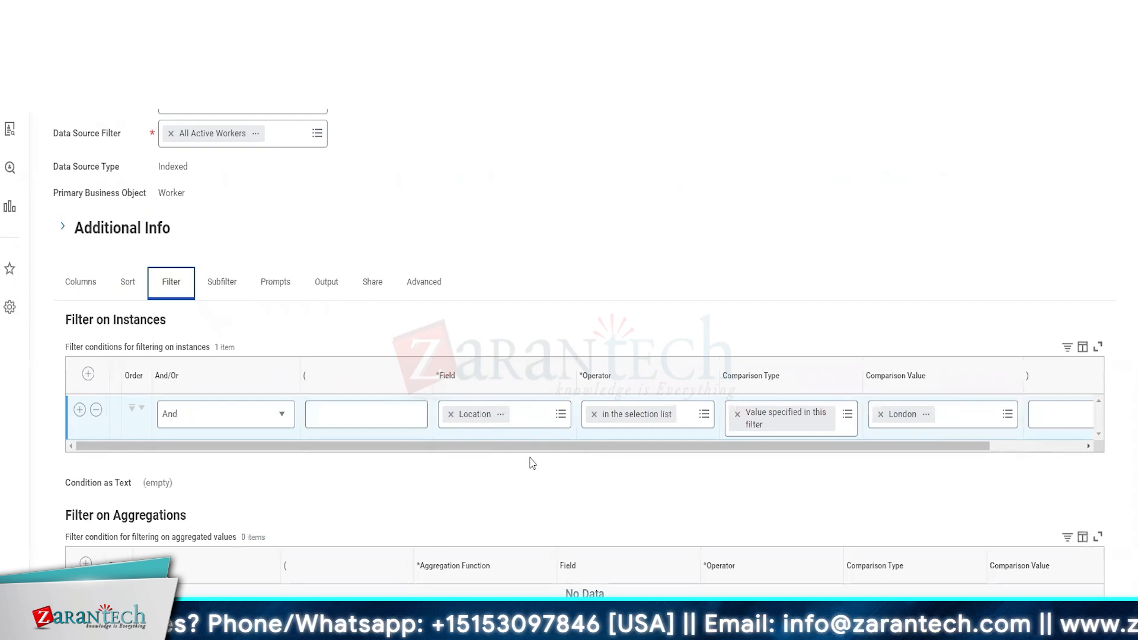
pyautogui.click(220, 282)
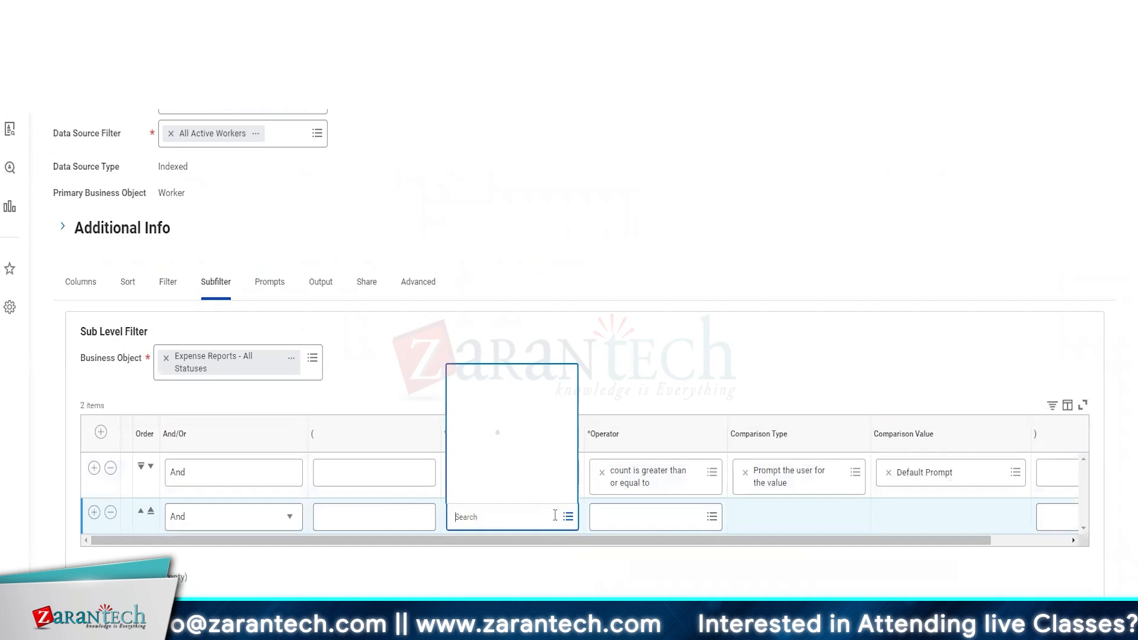
pyautogui.write('expen')
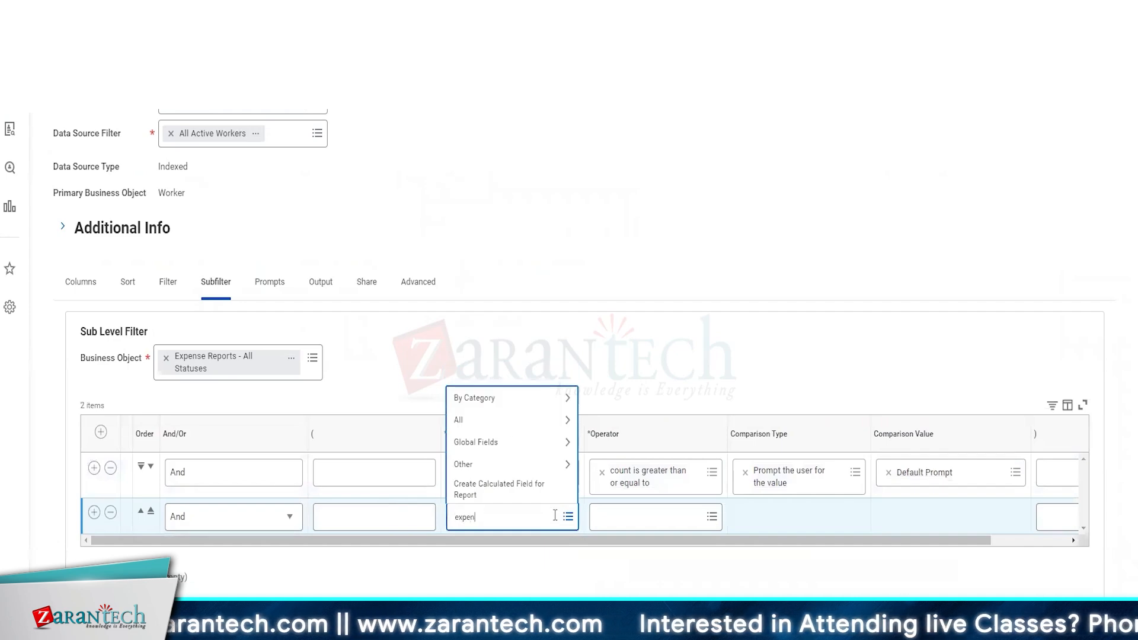
pyautogui.write('e report total am')
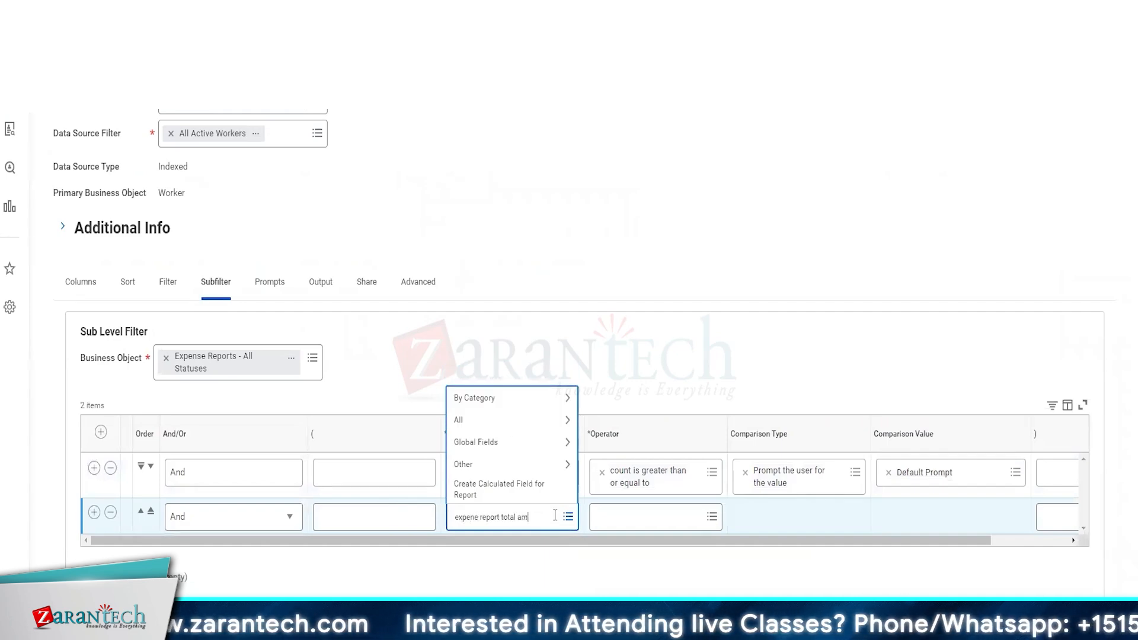
pyautogui.write('ount')
pyautogui.press('Return')
# - Search the second condition's fields for expense total, expense amount and expense, and remove that condition
pyautogui.write('expen total')
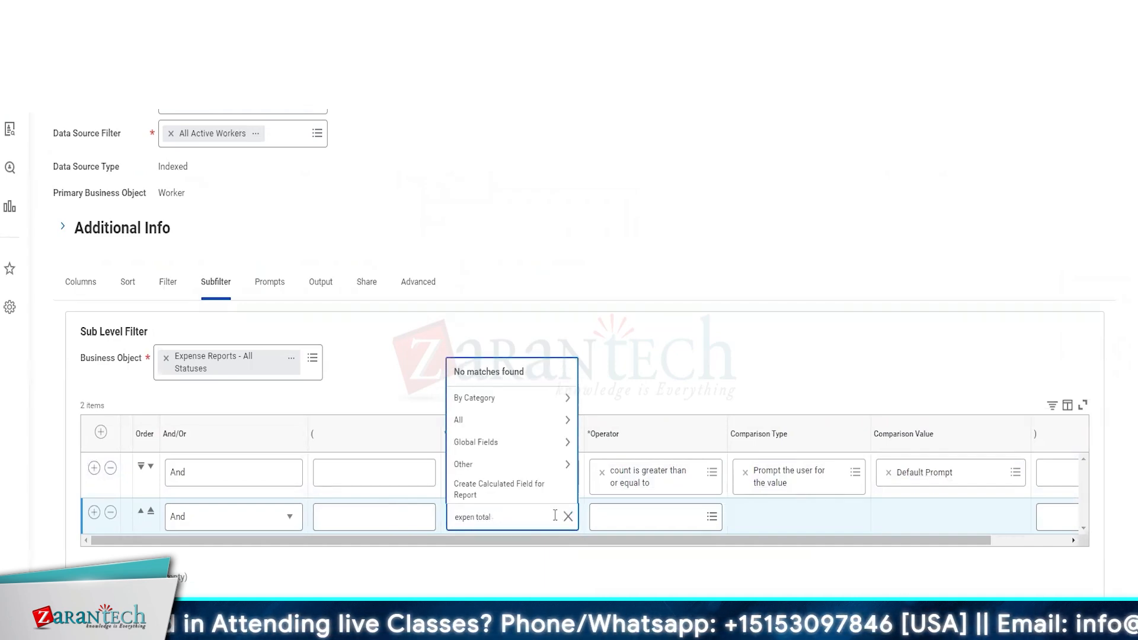
pyautogui.press('Return')
pyautogui.write('e')
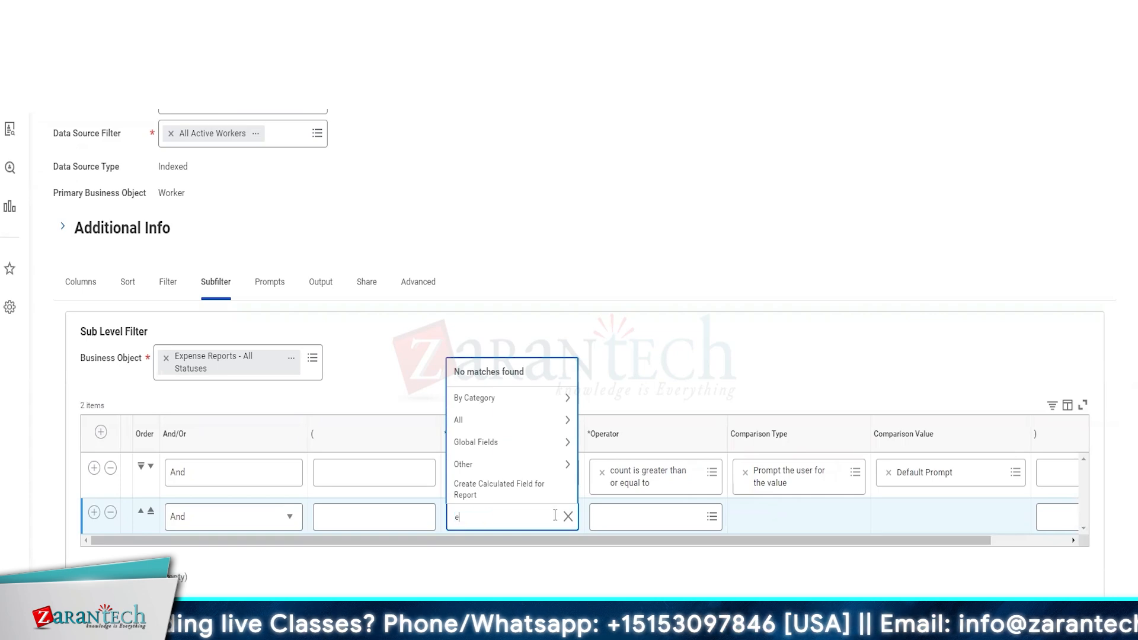
pyautogui.write('xpense amount')
pyautogui.press('Return')
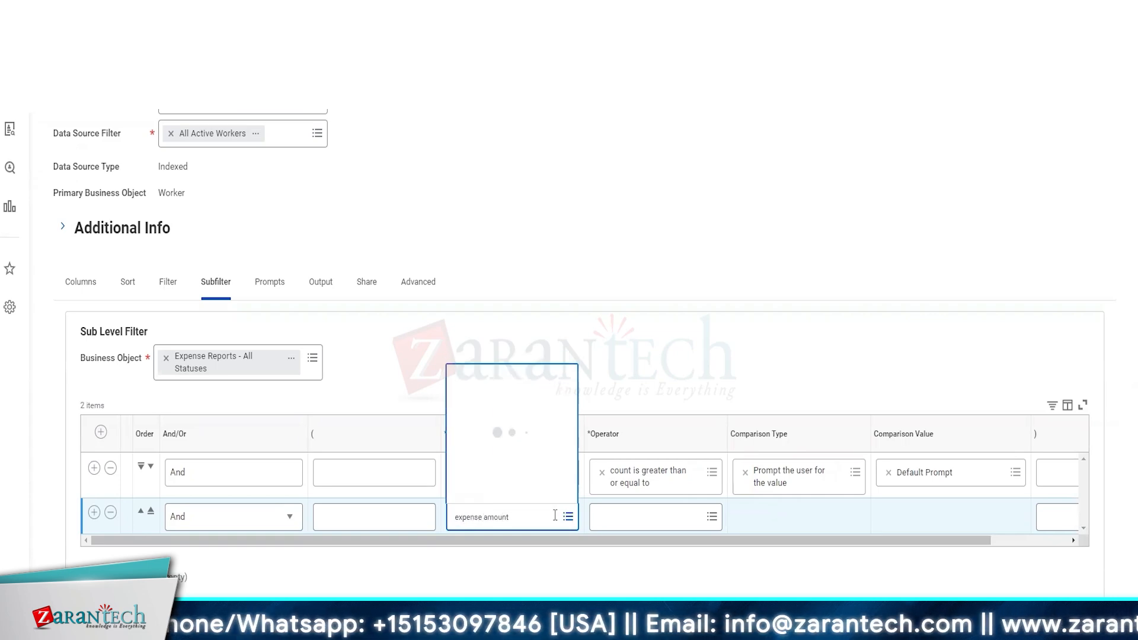
pyautogui.write('expense')
pyautogui.press('Return')
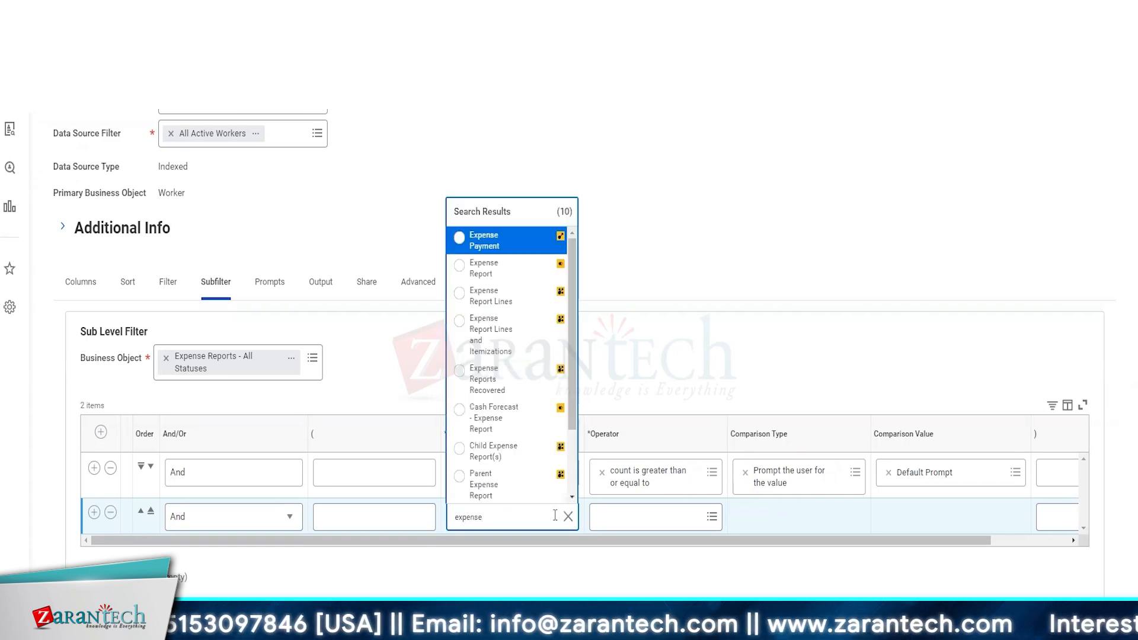
pyautogui.scroll(-5, 533, 415)
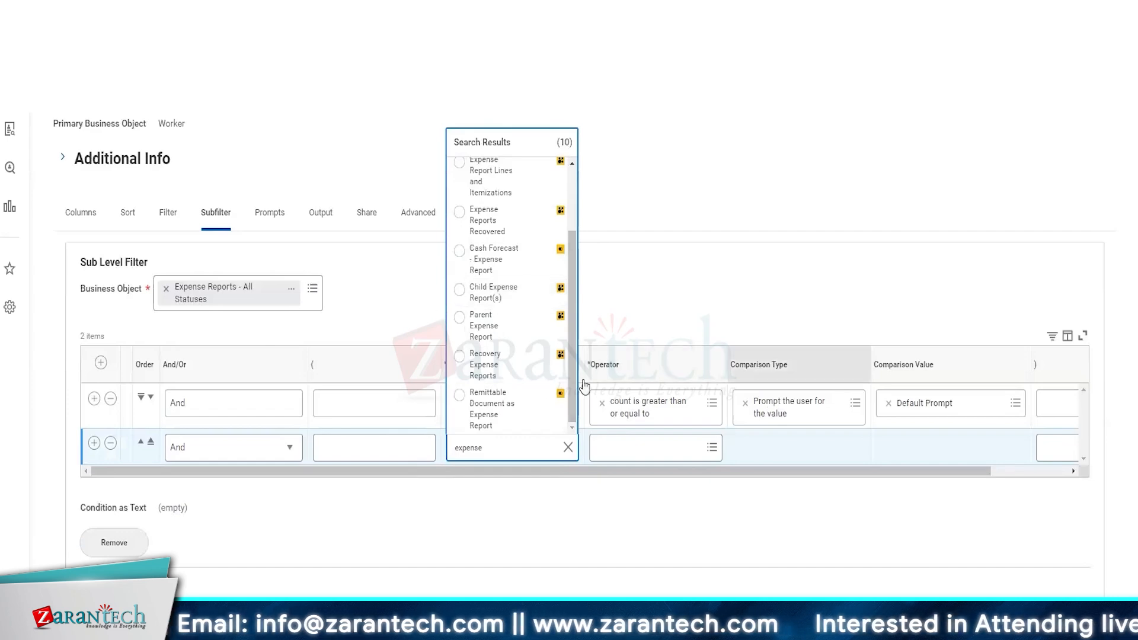
pyautogui.click(735, 295)
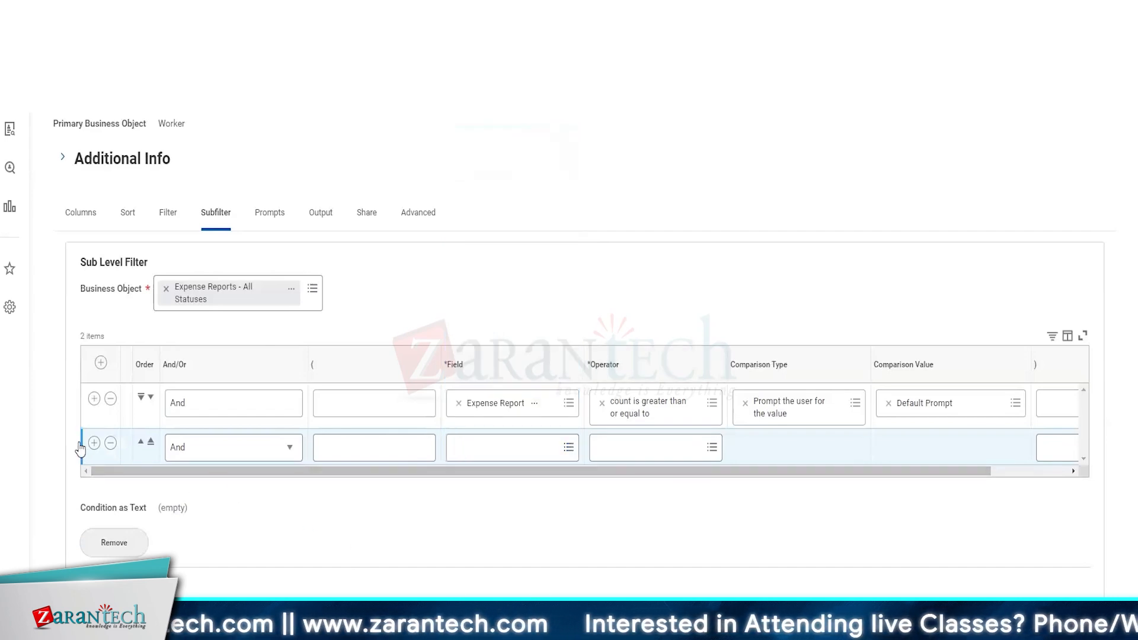
pyautogui.click(111, 443)
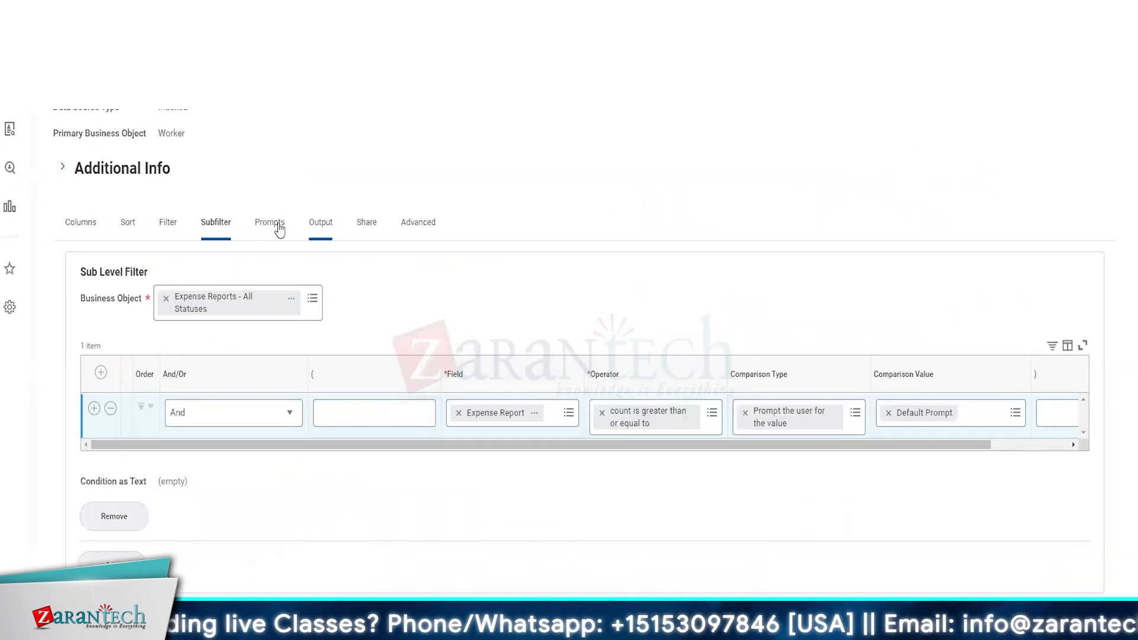
# - Review the report's prompts, columns, filter and subfilter, and populate the undefined prompt defaults again
pyautogui.click(272, 222)
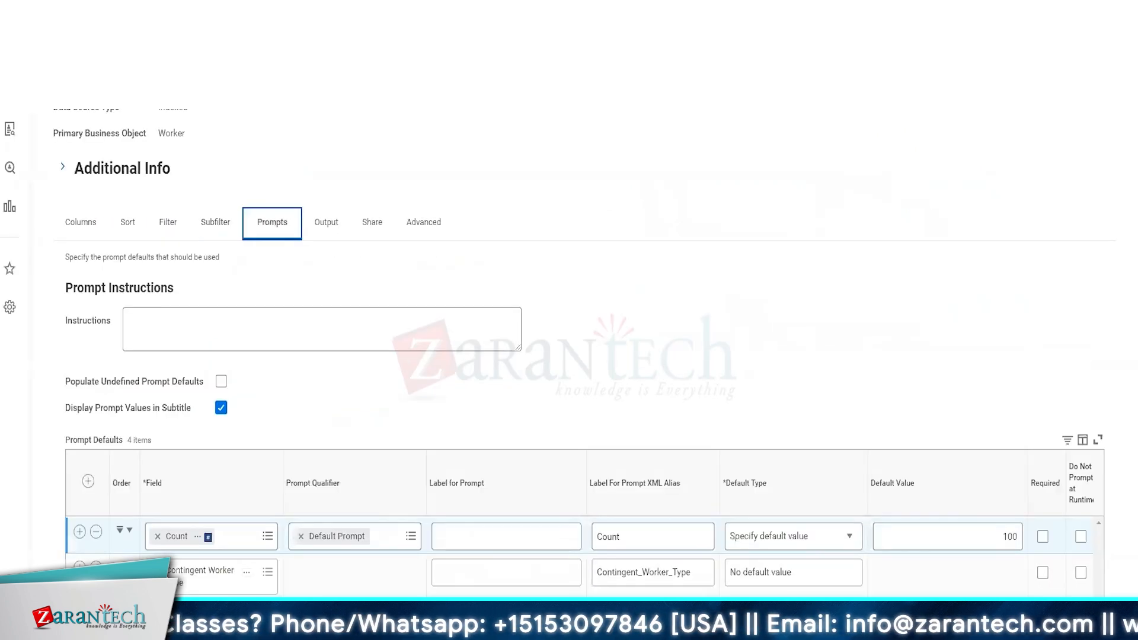
pyautogui.scroll(-1, 310, 503)
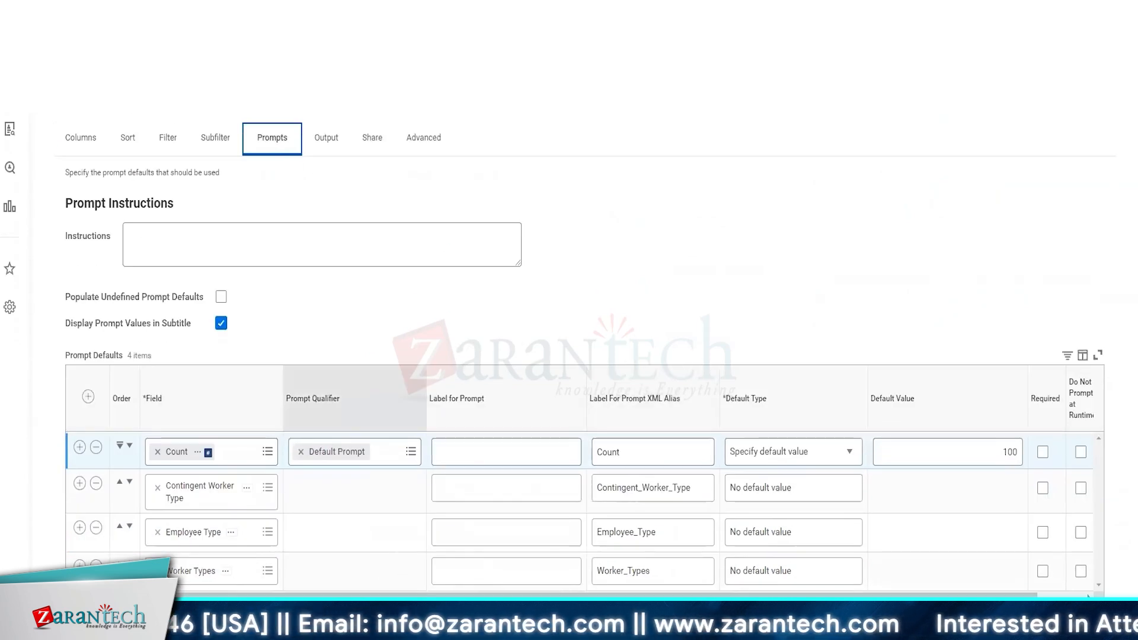
pyautogui.click(86, 144)
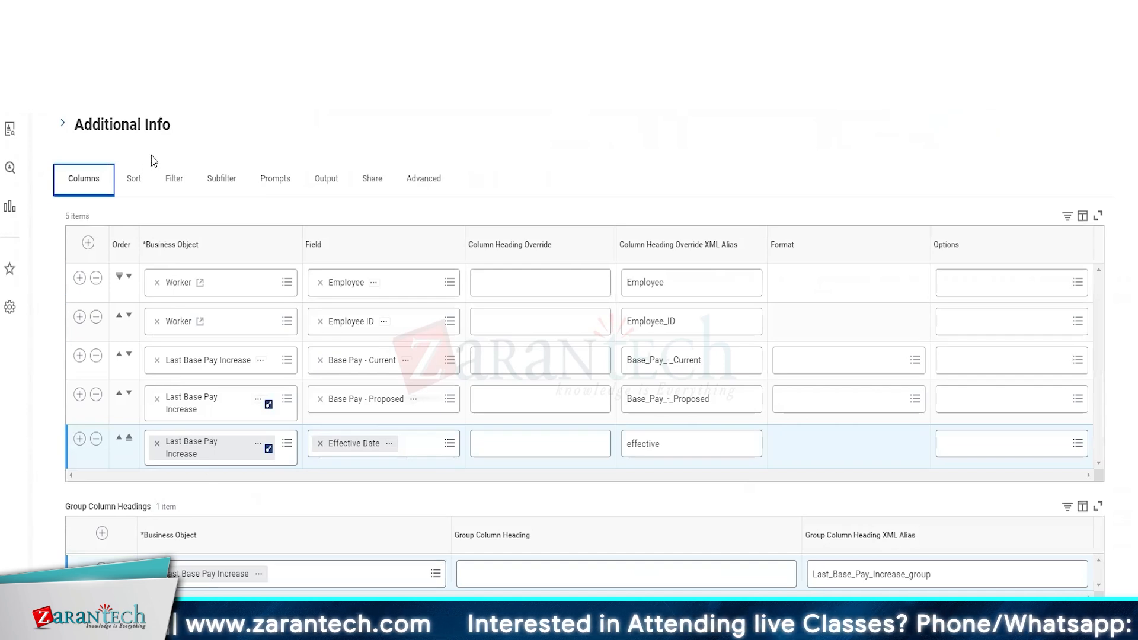
pyautogui.click(178, 179)
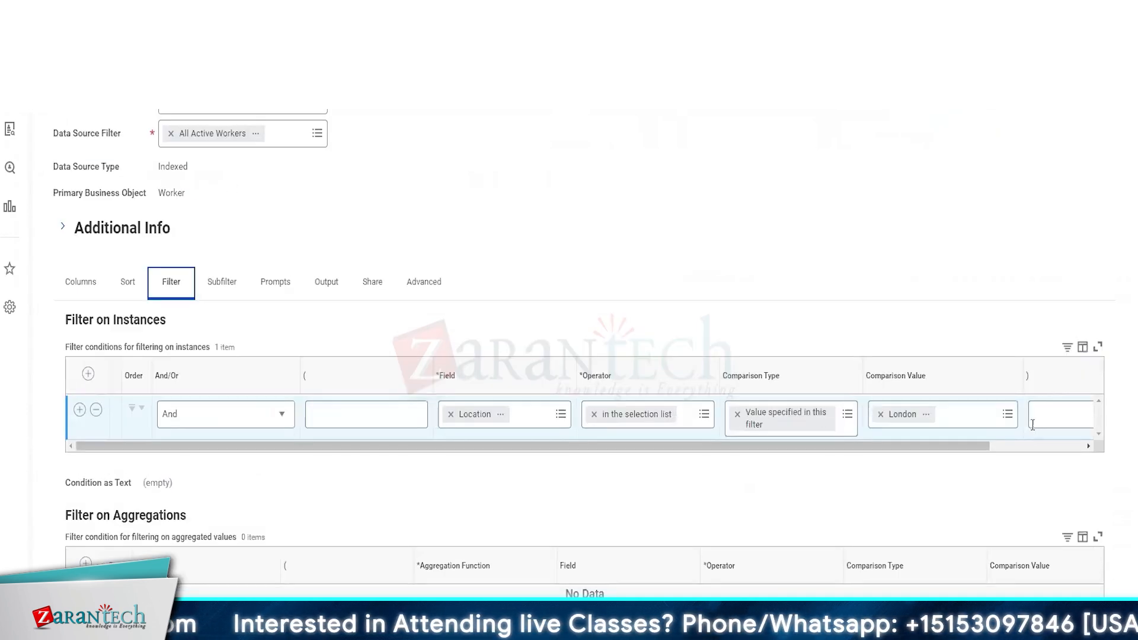
pyautogui.click(222, 284)
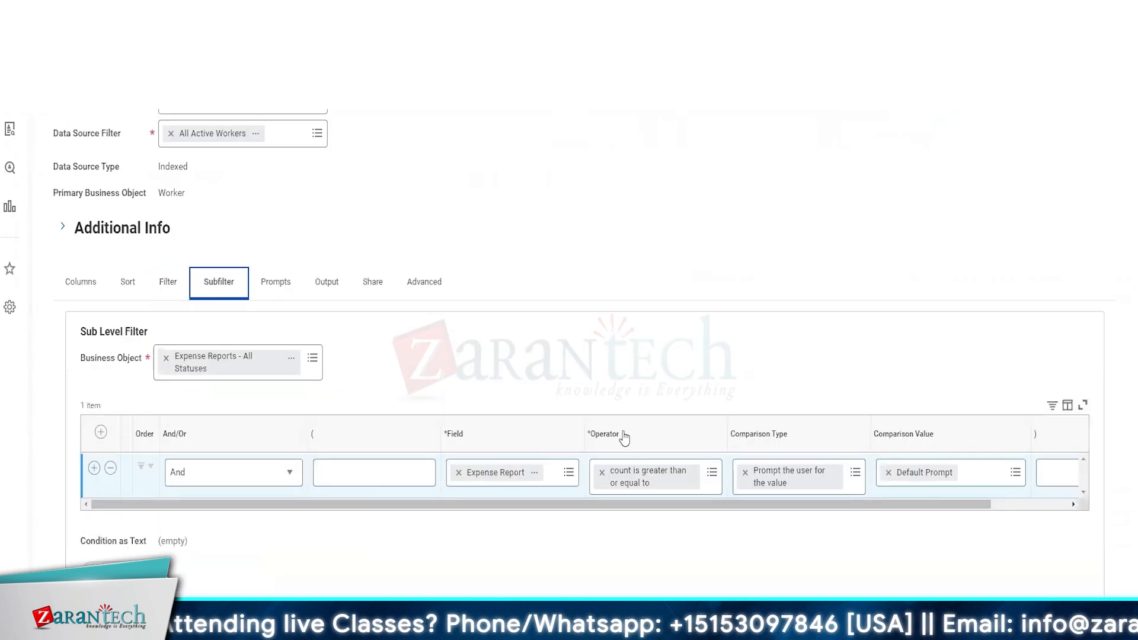
pyautogui.click(276, 281)
pyautogui.click(221, 441)
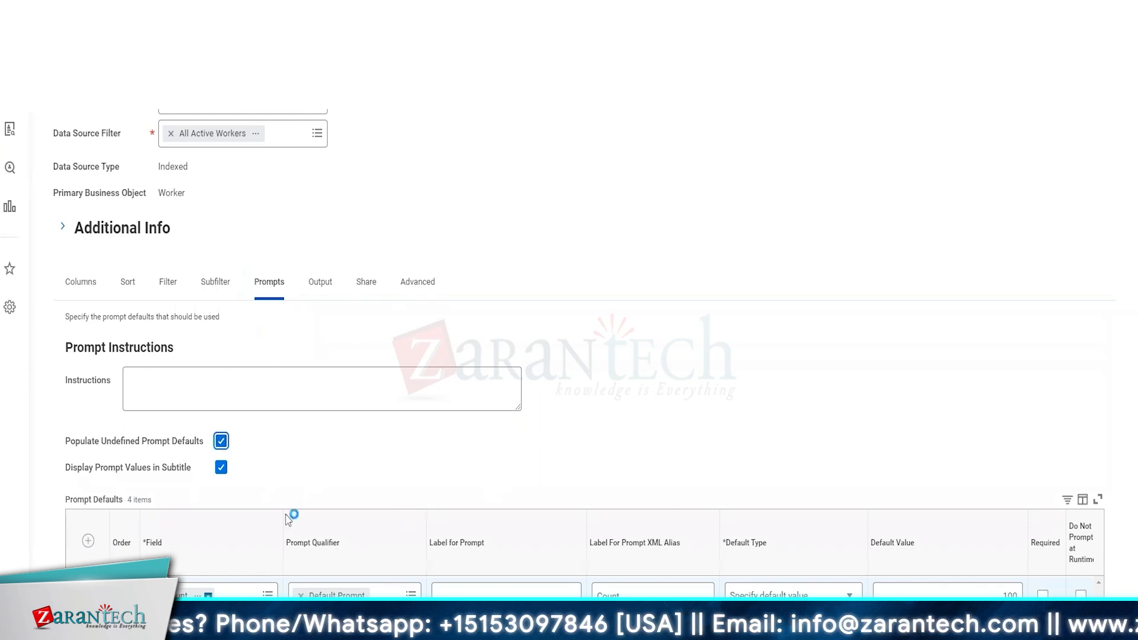
pyautogui.scroll(-3, 480, 461)
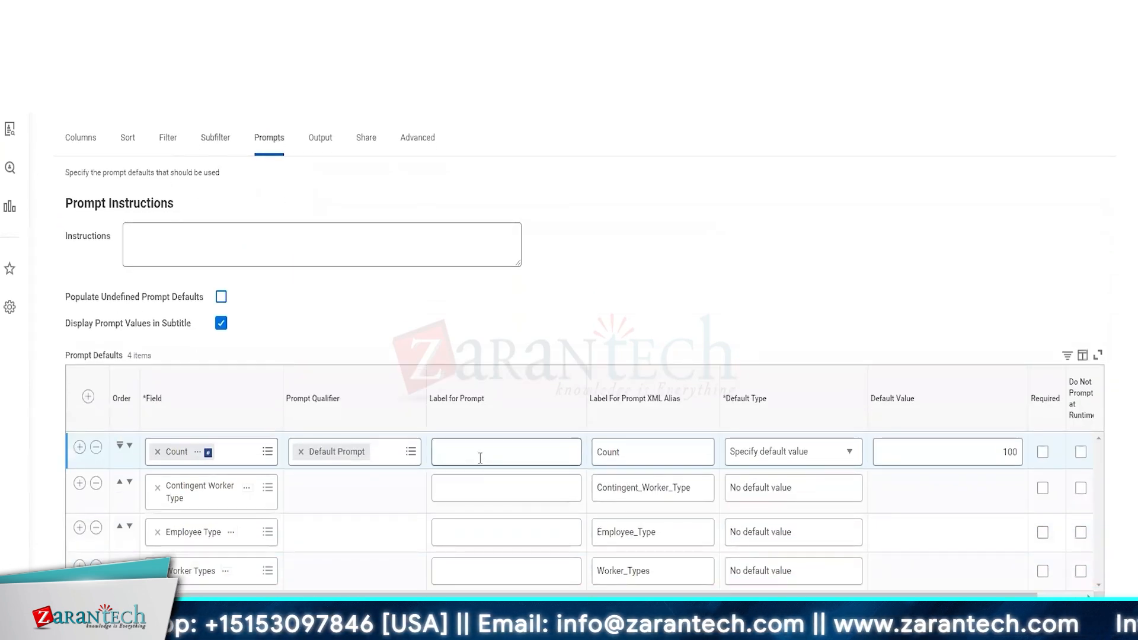